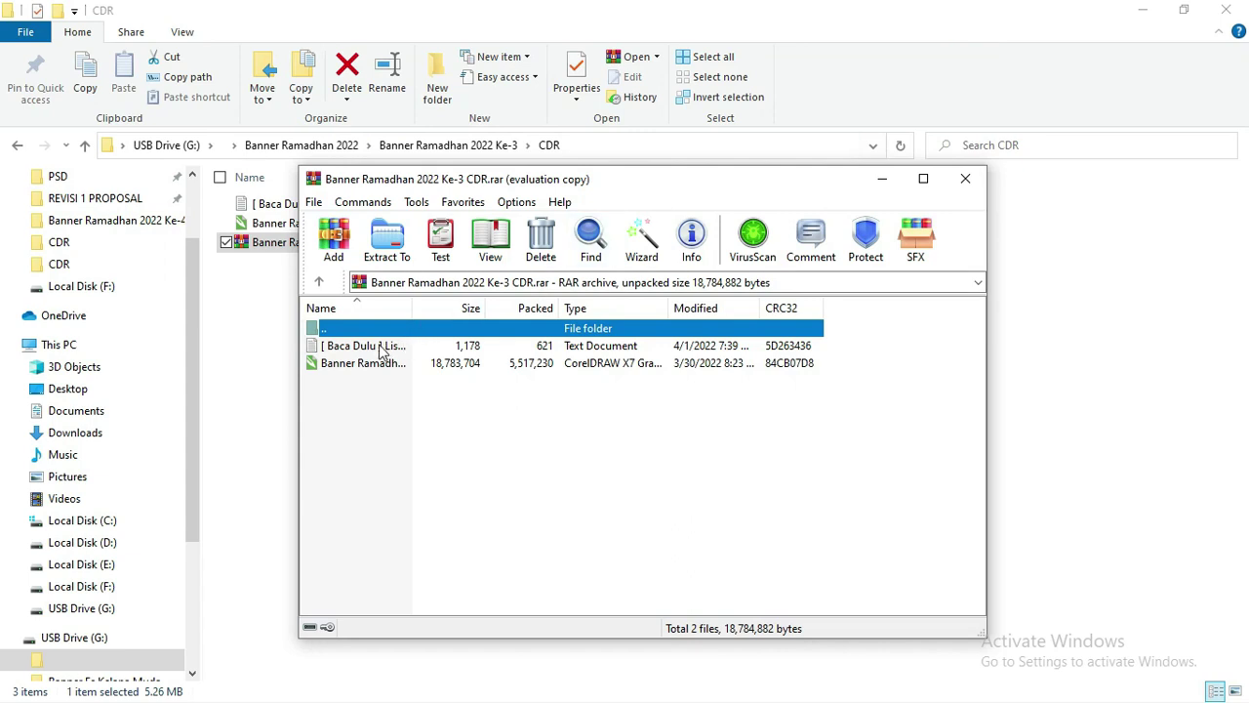
Close the Banner Ramadhan 2022 Ke-3 CDR archive and open the Banner Ramadhan 2022 Ke-2 CDR drawing in CorelDRAW.
left_click(377, 363)
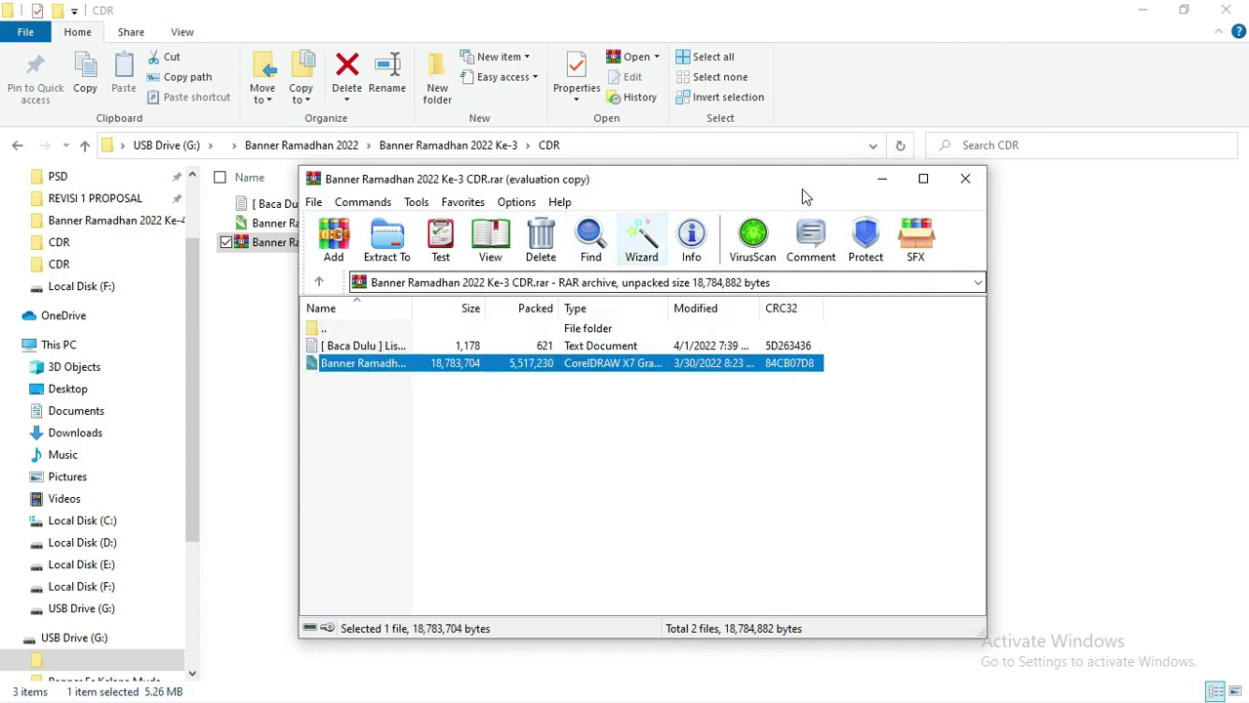
left_click(965, 178)
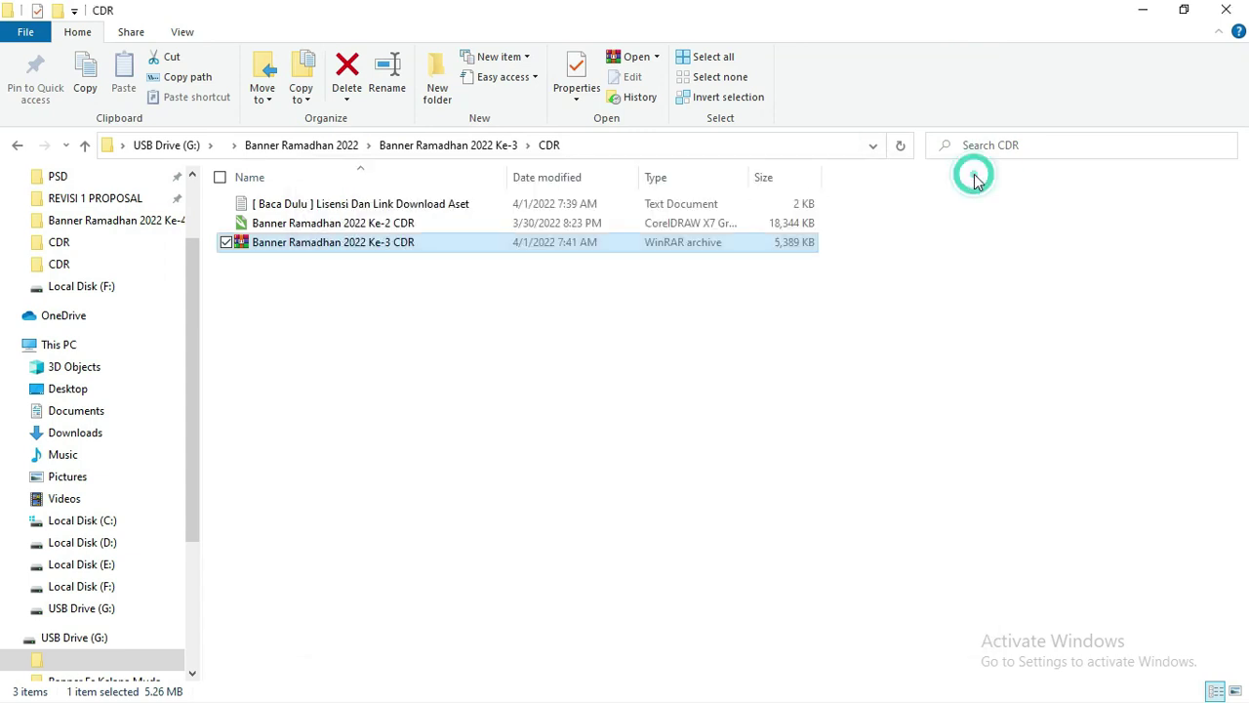
double_click(391, 224)
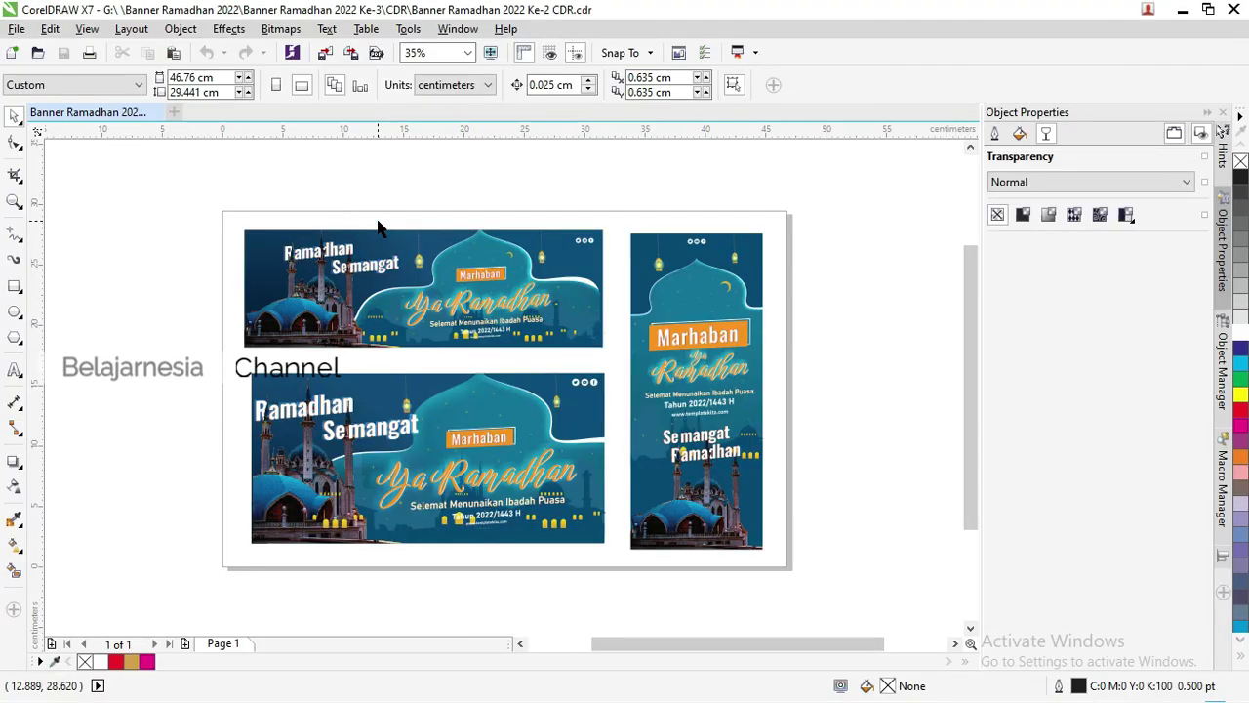
Switch to File Explorer and open the three Photoshop banner files from the PSD folder of Banner Ramadhan 2022 Ke-3.
key("alt+Tab")
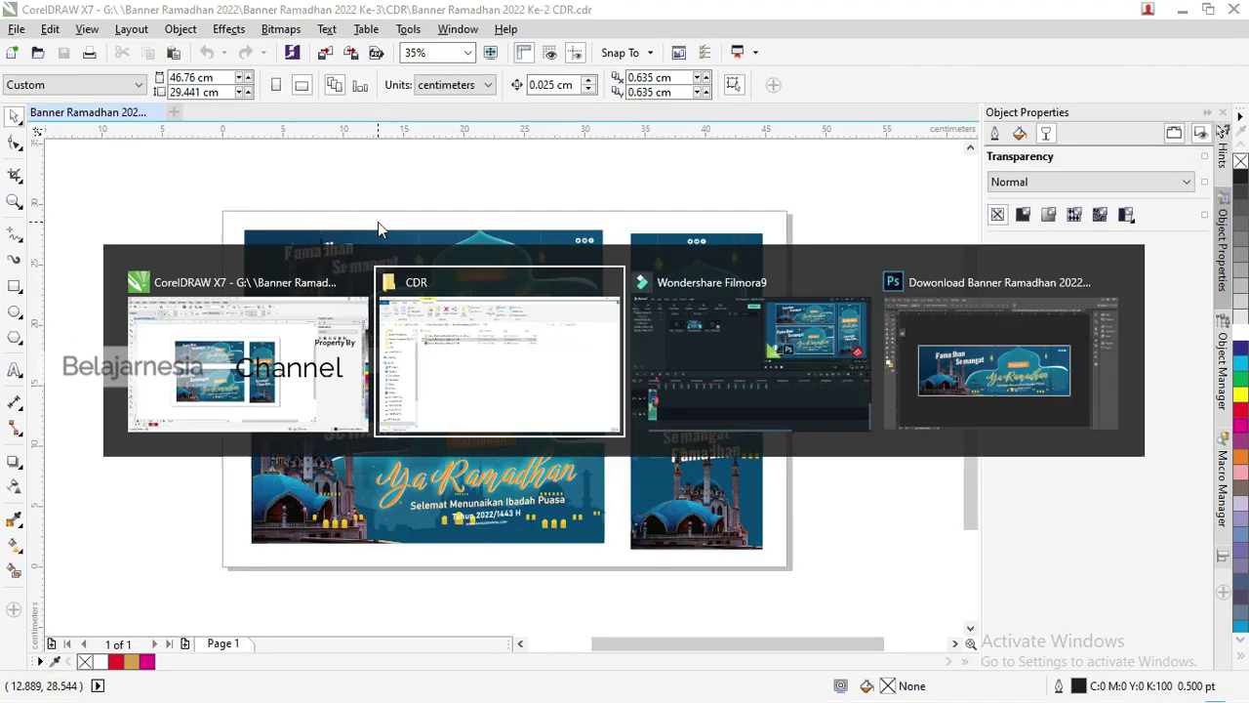
left_click(482, 143)
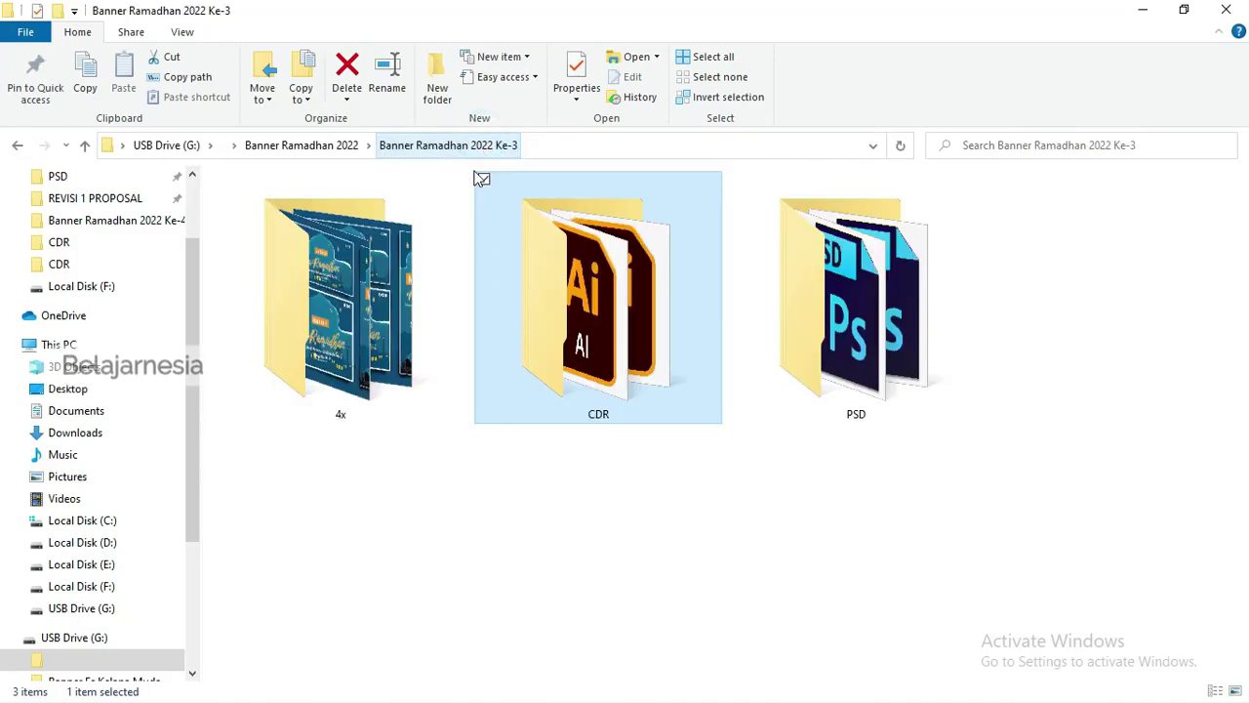
double_click(840, 288)
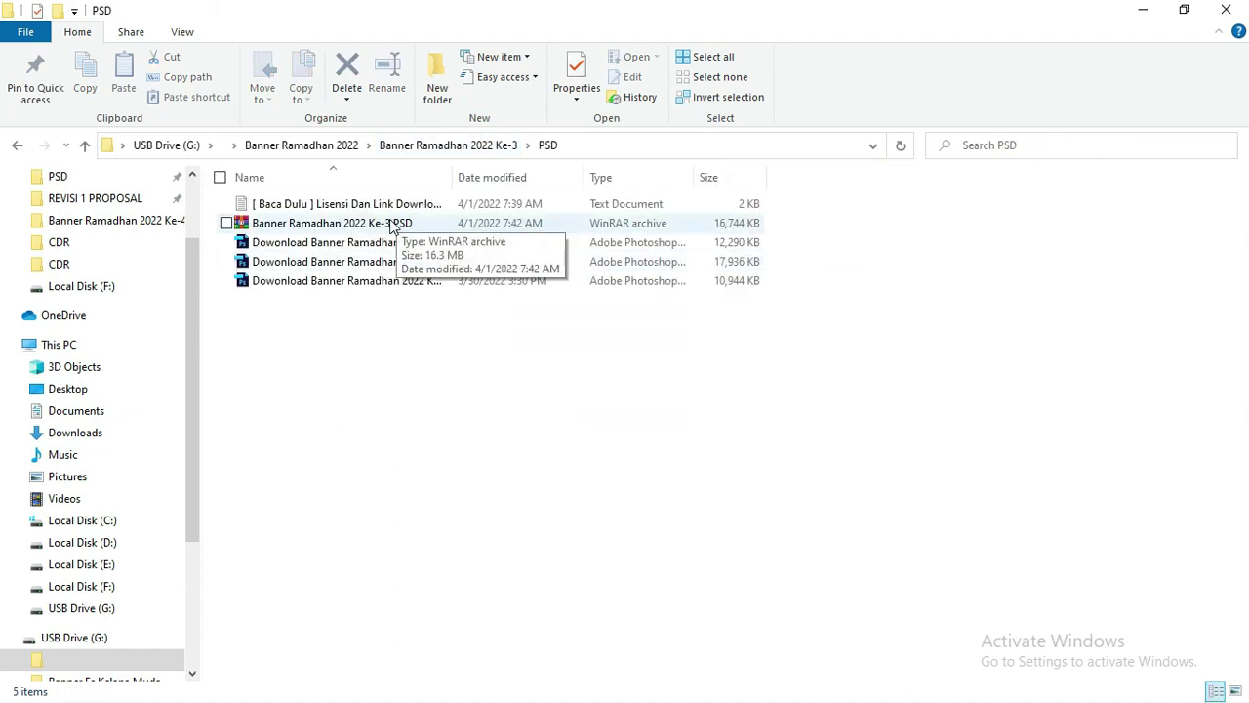
left_click(380, 246)
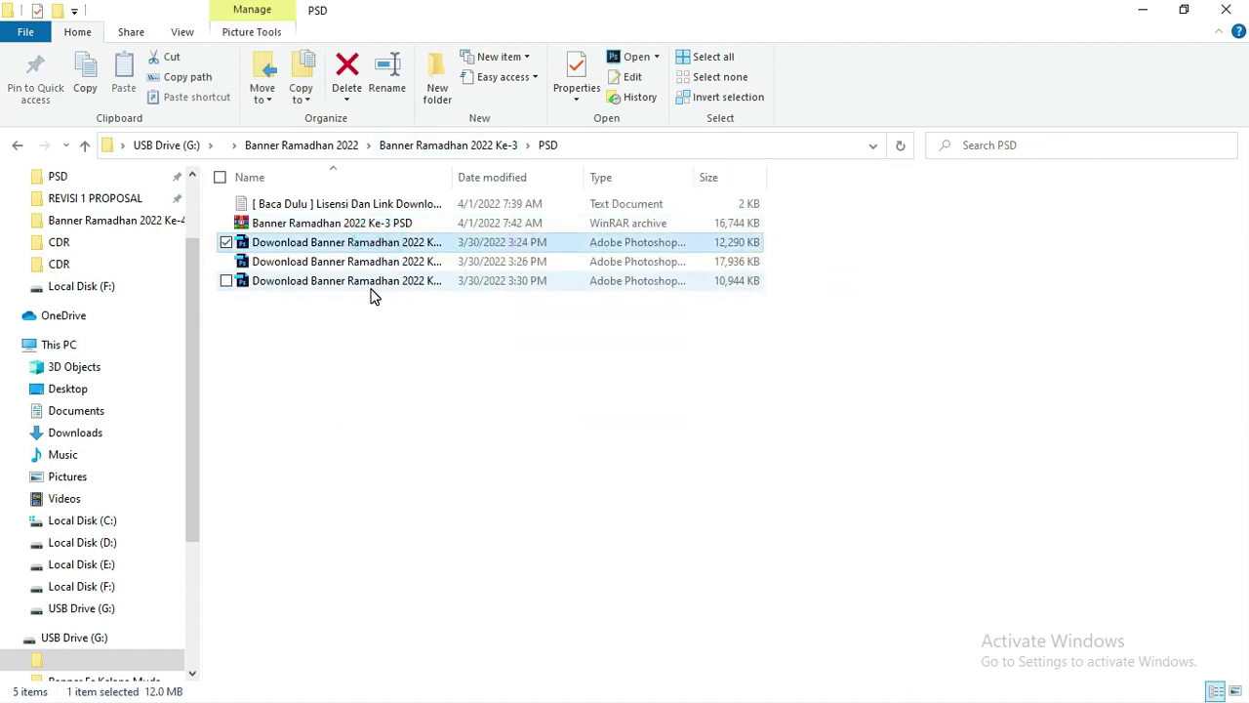
left_click(367, 283, "shift")
right_click(371, 287)
left_click(410, 296)
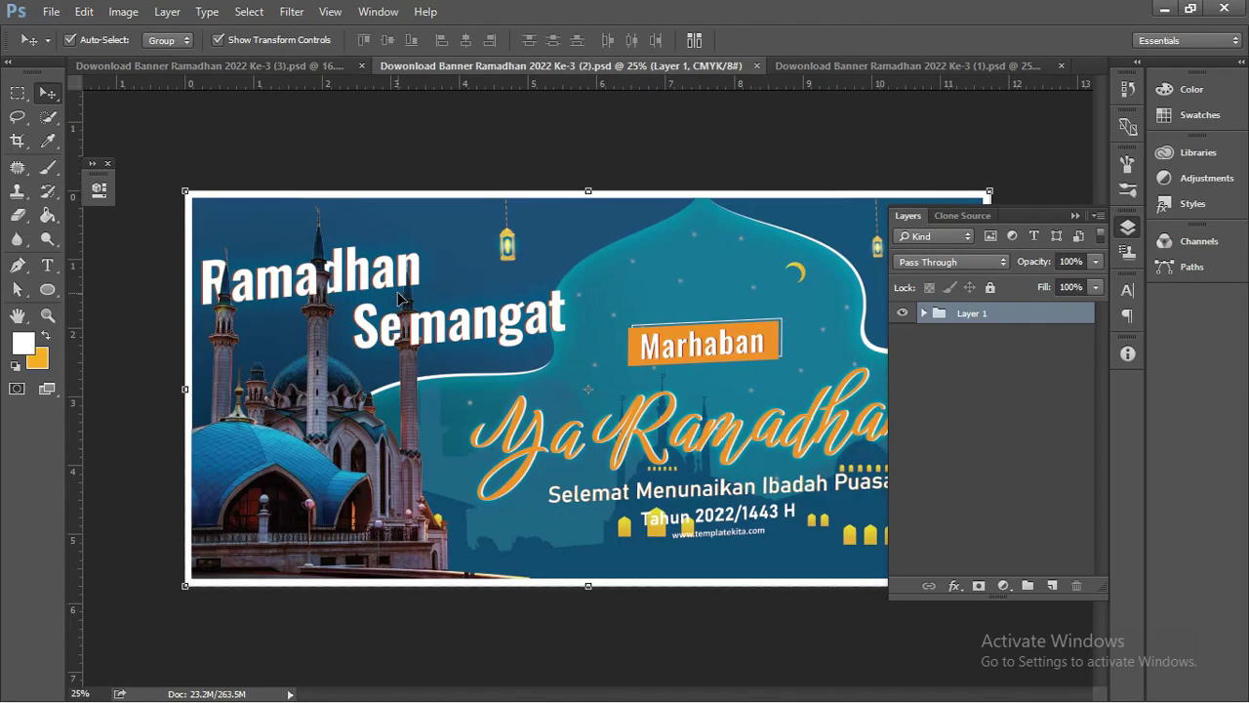
Switch to CorelDRAW and add a page-sized background rectangle behind the banners, filled with black and without an outline.
key("alt+Tab")
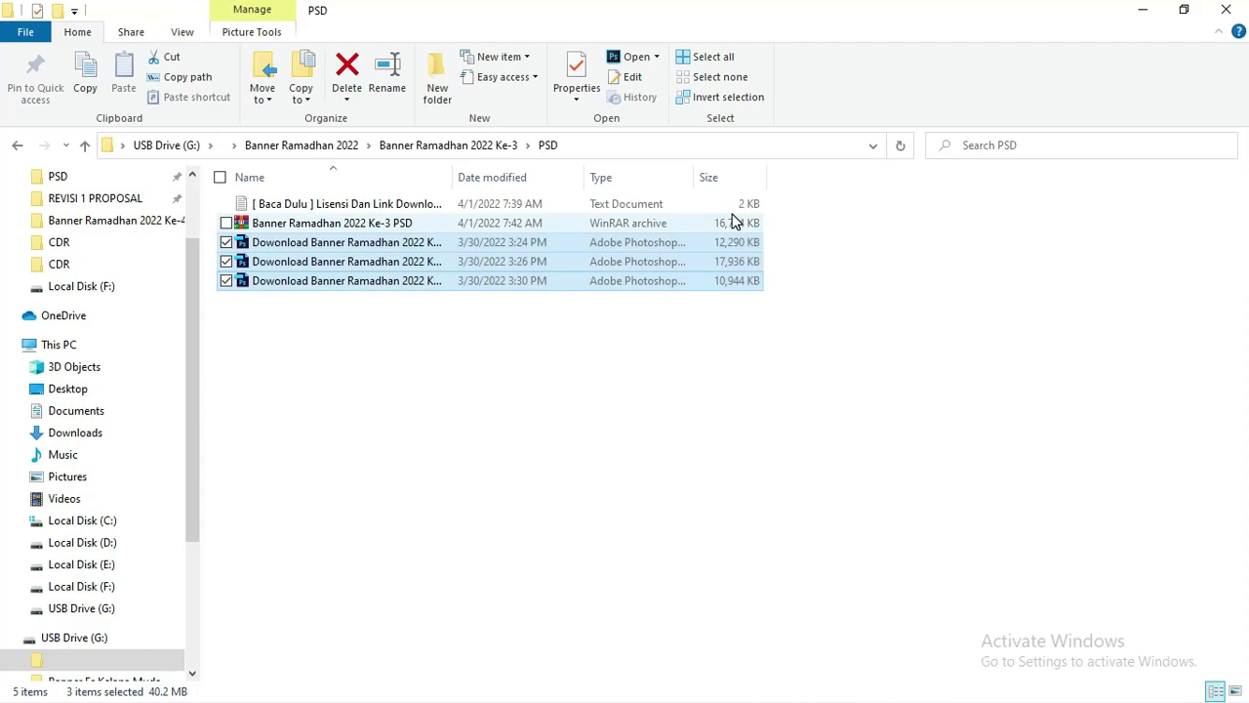
key("alt+Tab")
key("Tab")
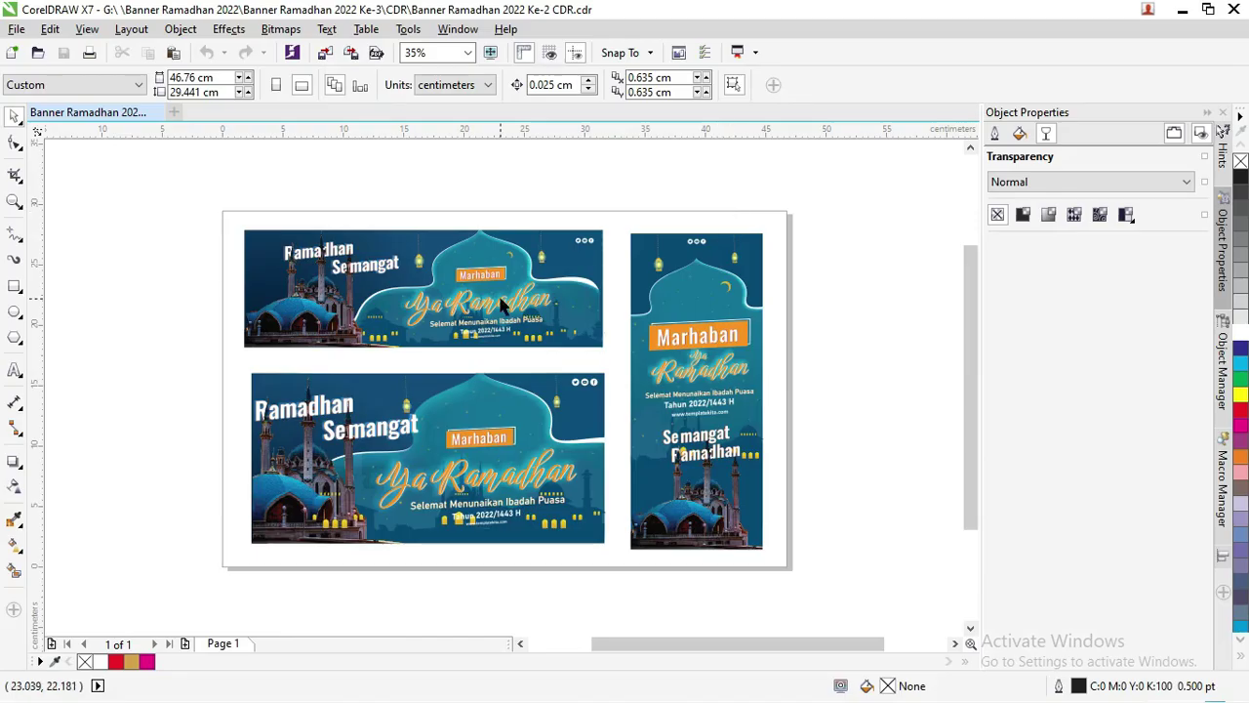
key("z")
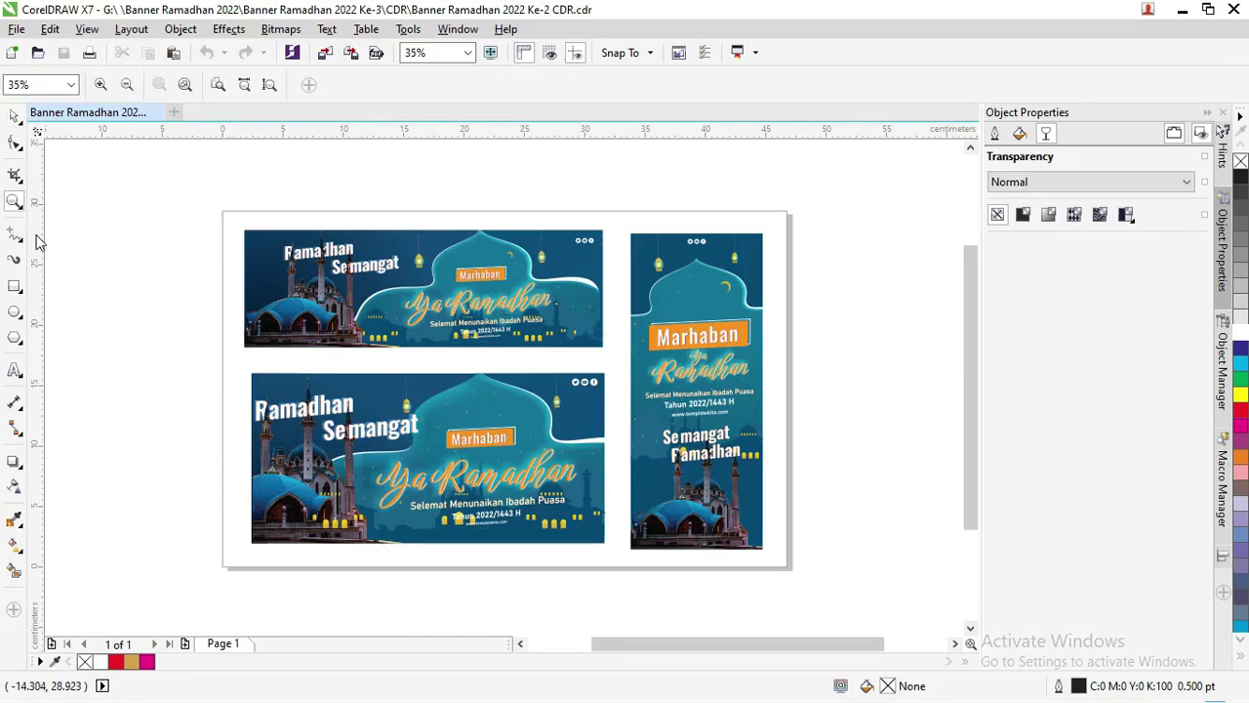
double_click(15, 285)
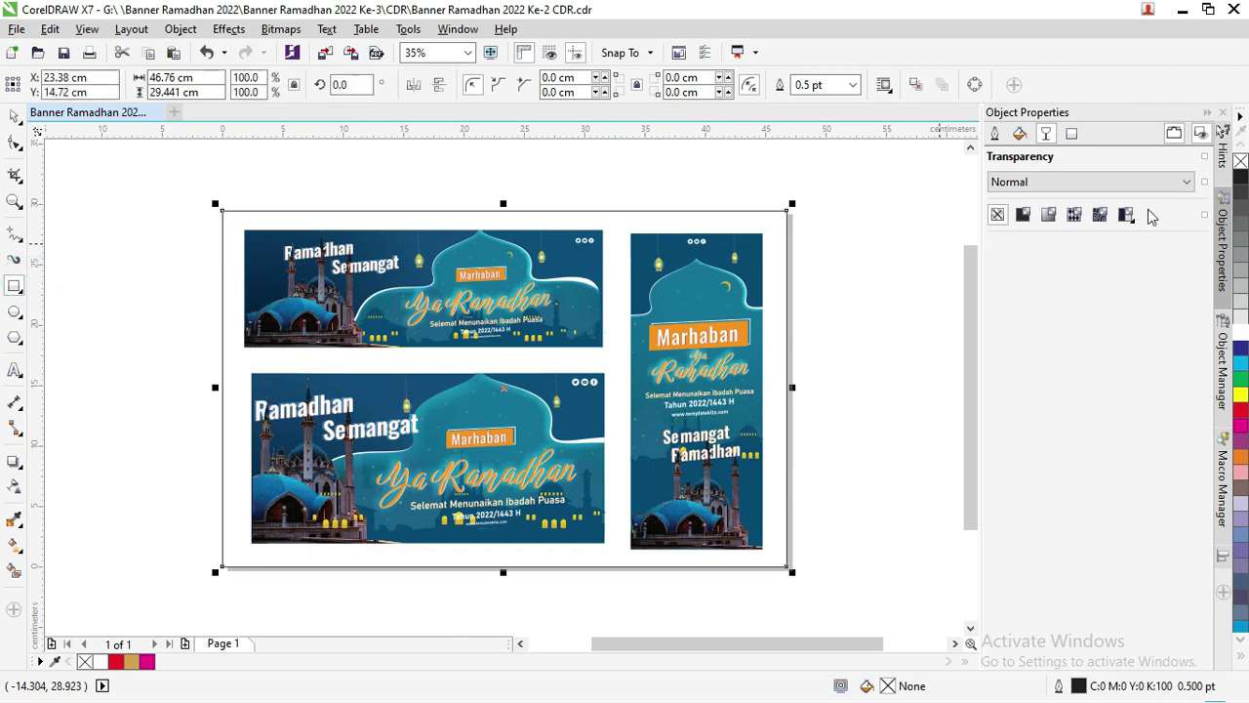
left_click(1240, 177)
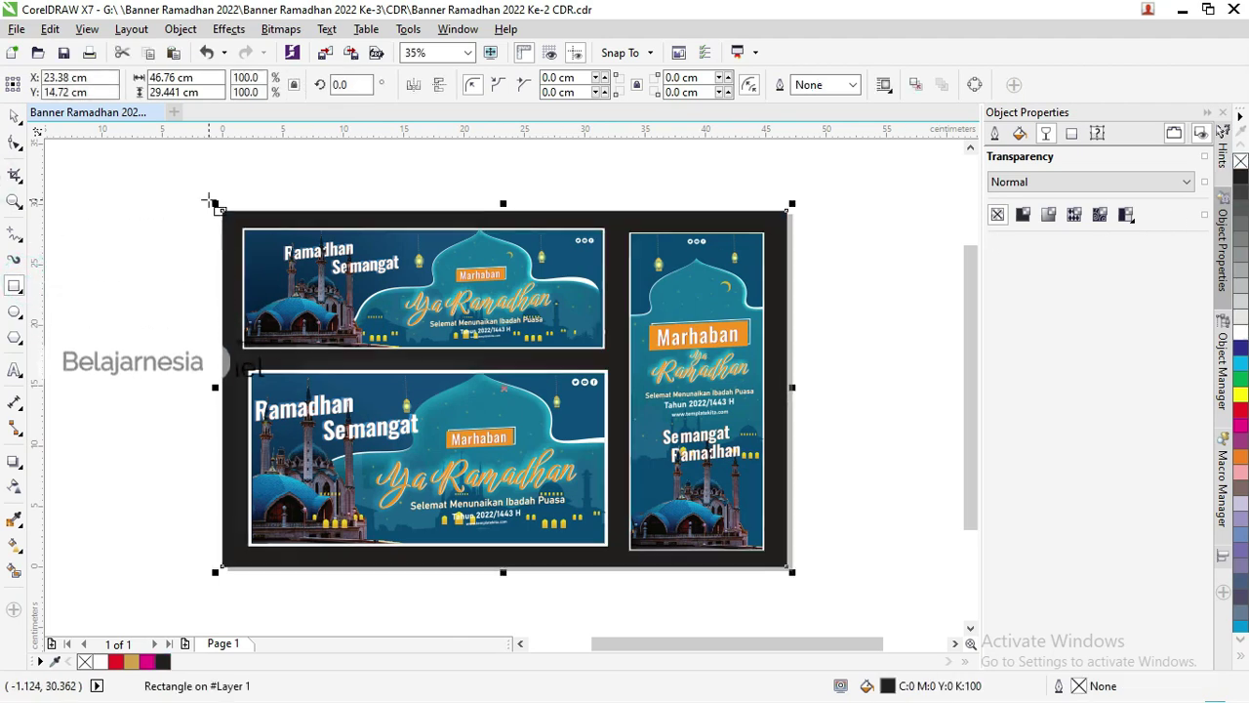
Lock the black background rectangle in place and deselect it.
left_click(15, 115)
scroll(213, 207, "up", 2)
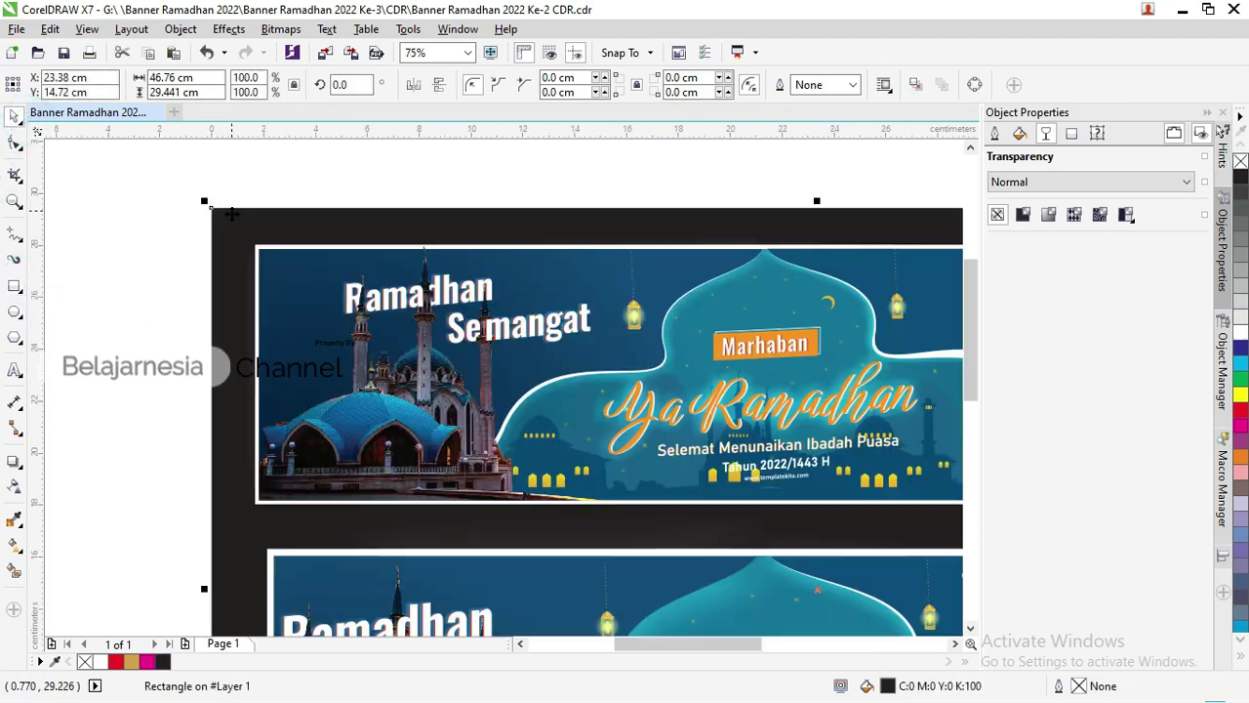
right_click(234, 220)
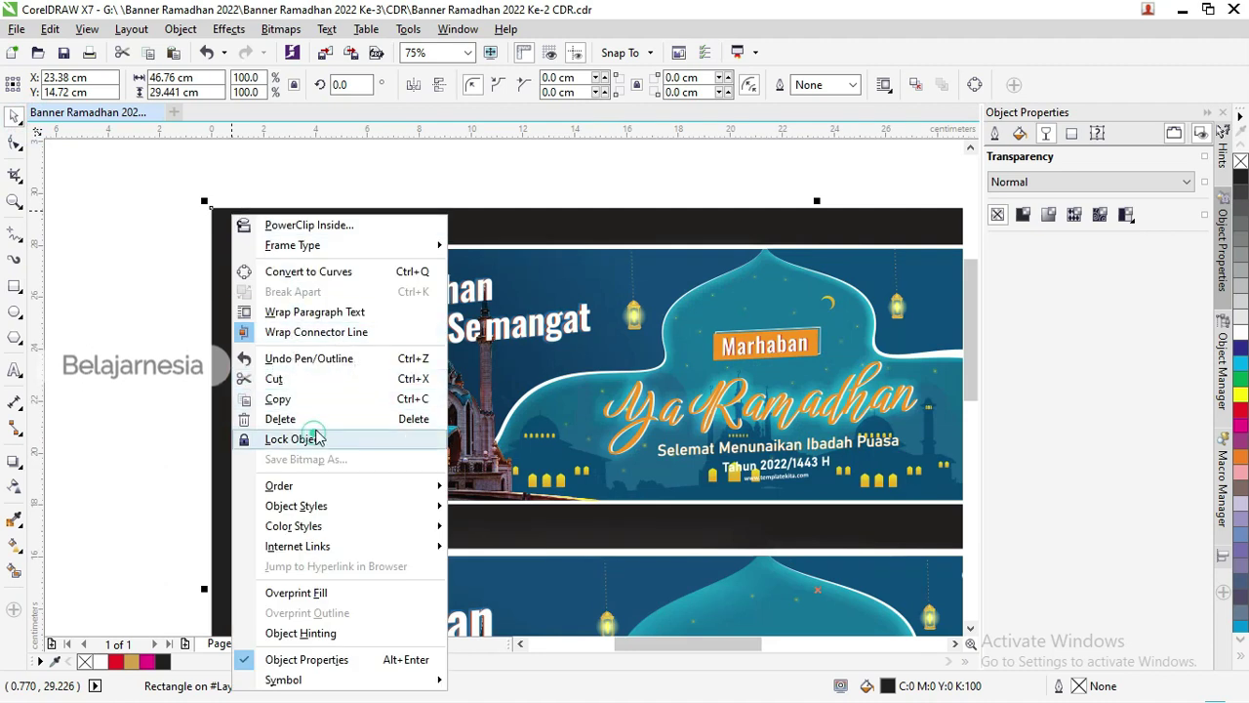
left_click(310, 440)
left_click(268, 193)
scroll(168, 195, "down", 2)
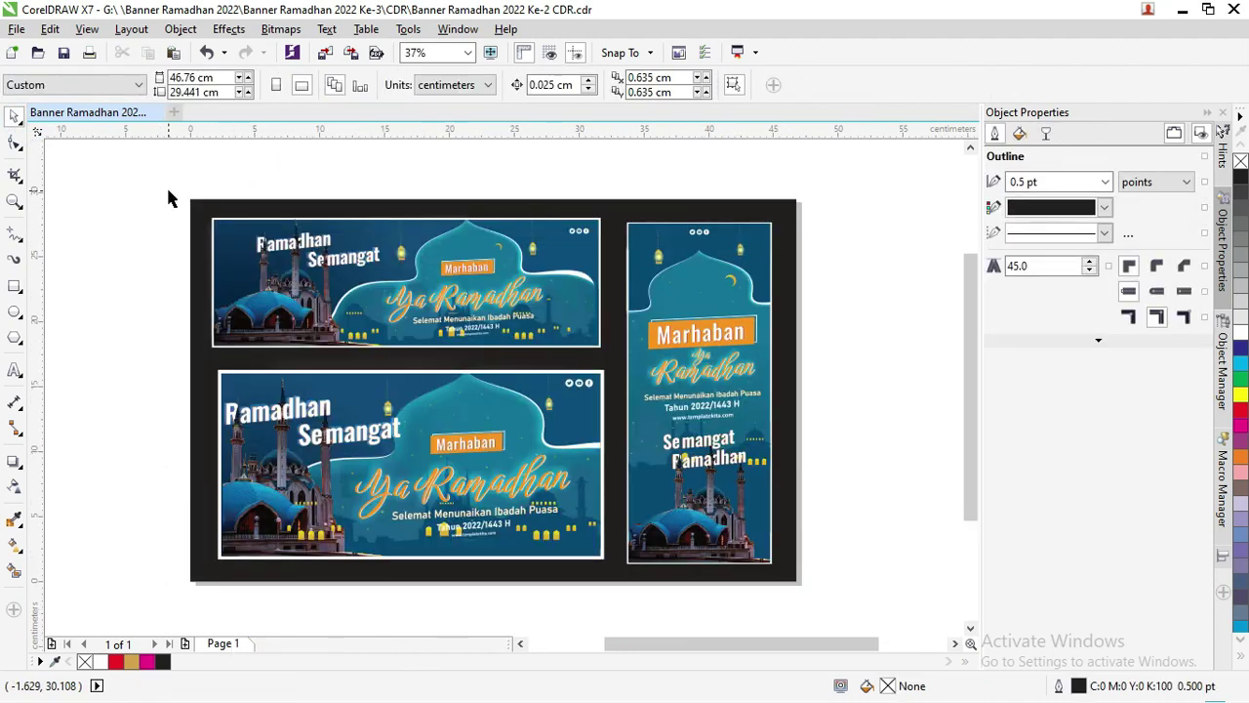
Delete the yellow window lights that overlap the front of the mosque in the lower landscape banner.
key("z")
left_click_drag(167, 182, 802, 578)
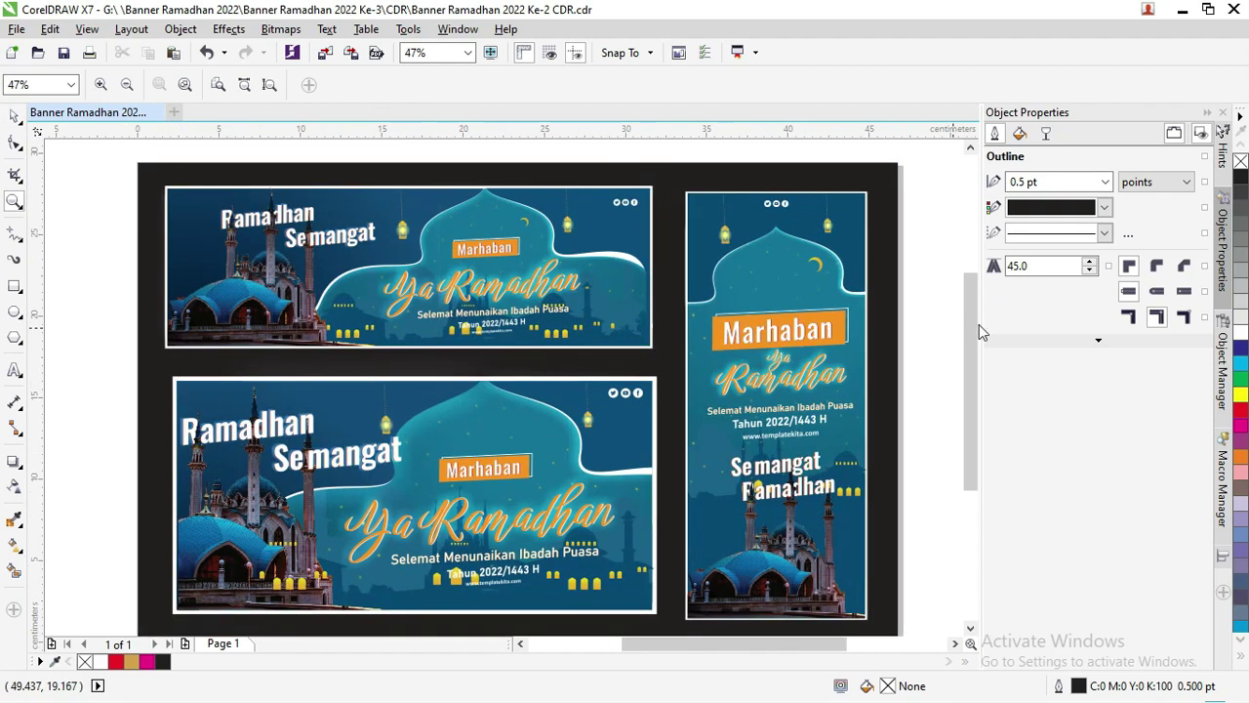
left_click_drag(970, 321, 970, 315)
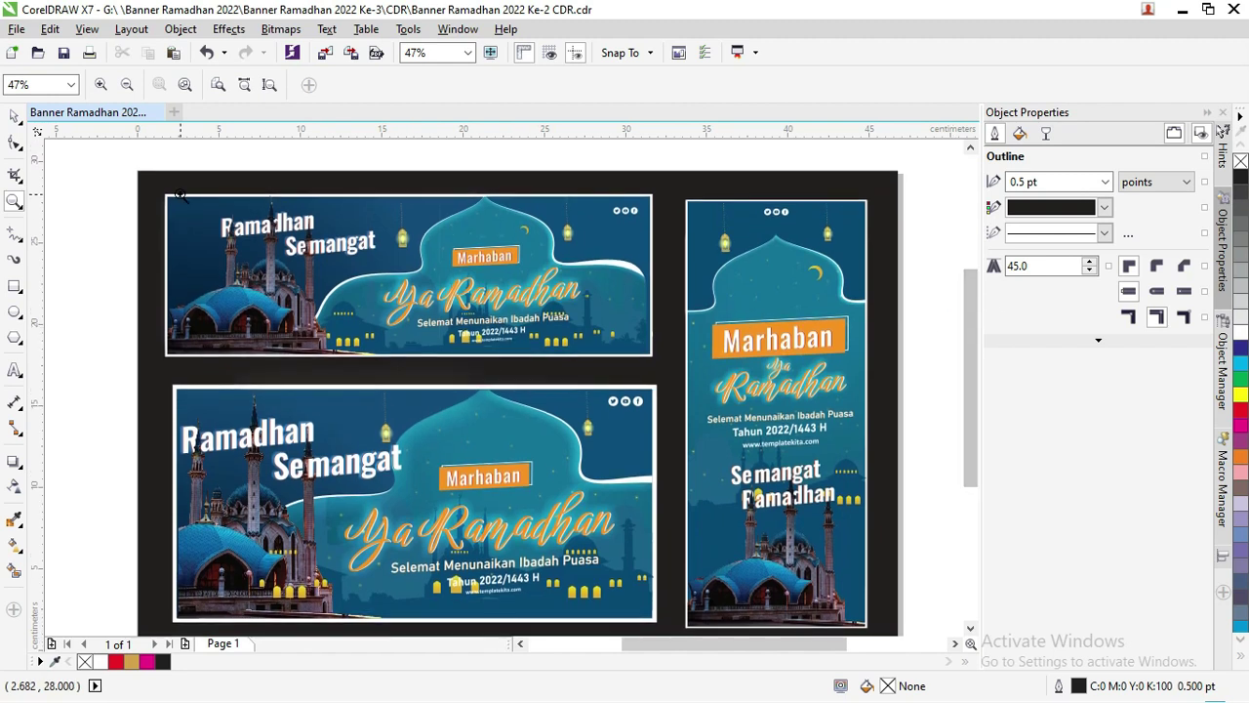
left_click(16, 116)
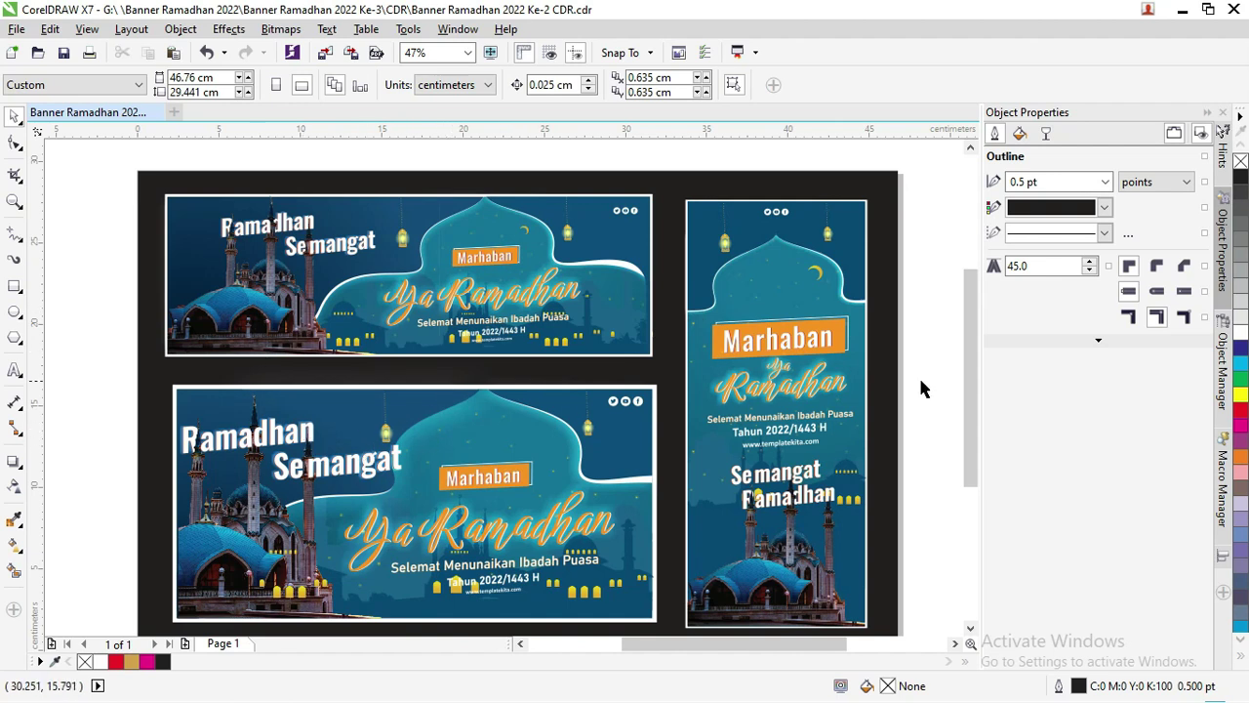
scroll(973, 349, "down", 1)
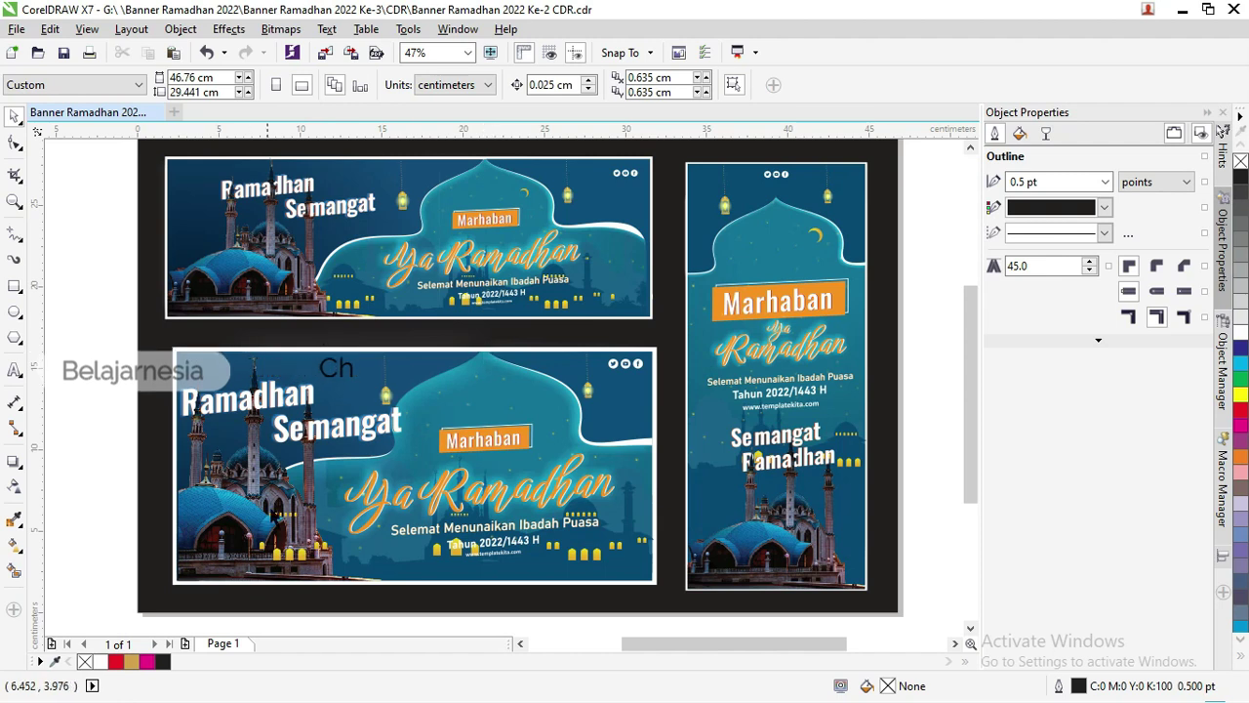
left_click(278, 561)
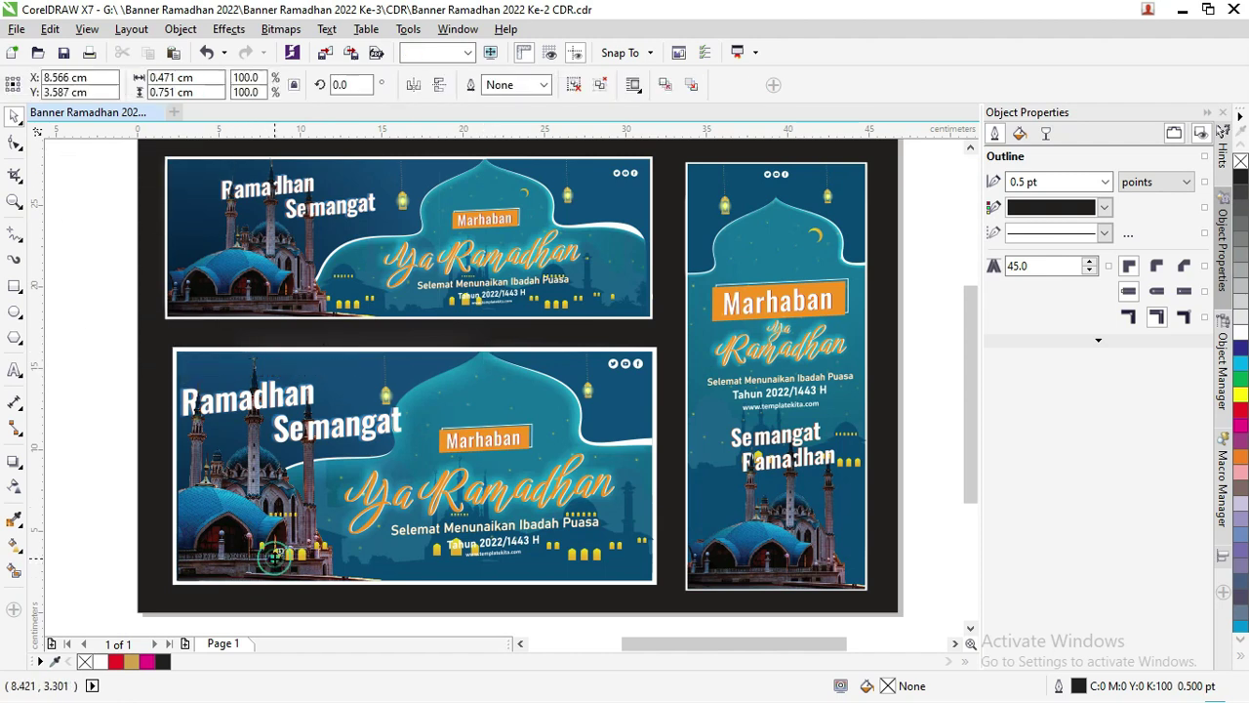
scroll(326, 405, "down", 2)
scroll(322, 430, "up", 4)
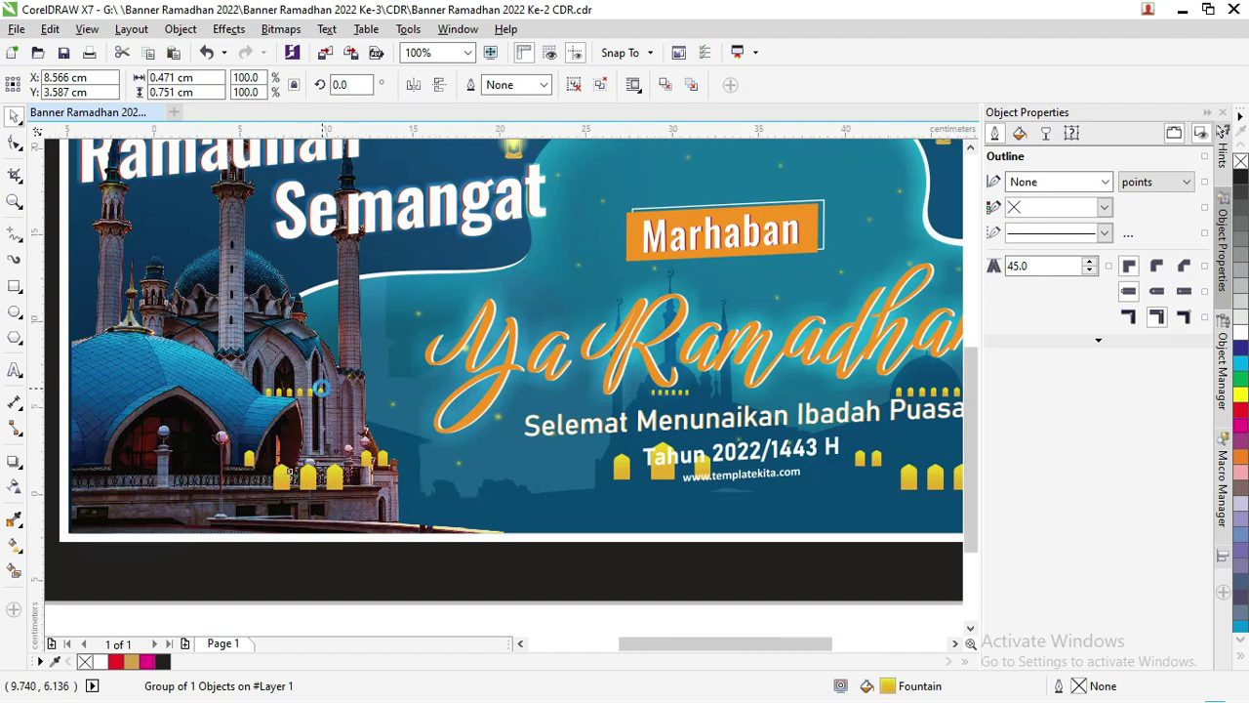
scroll(322, 393, "down", 1)
left_click_drag(365, 535, 273, 389)
left_click_drag(342, 520, 259, 383)
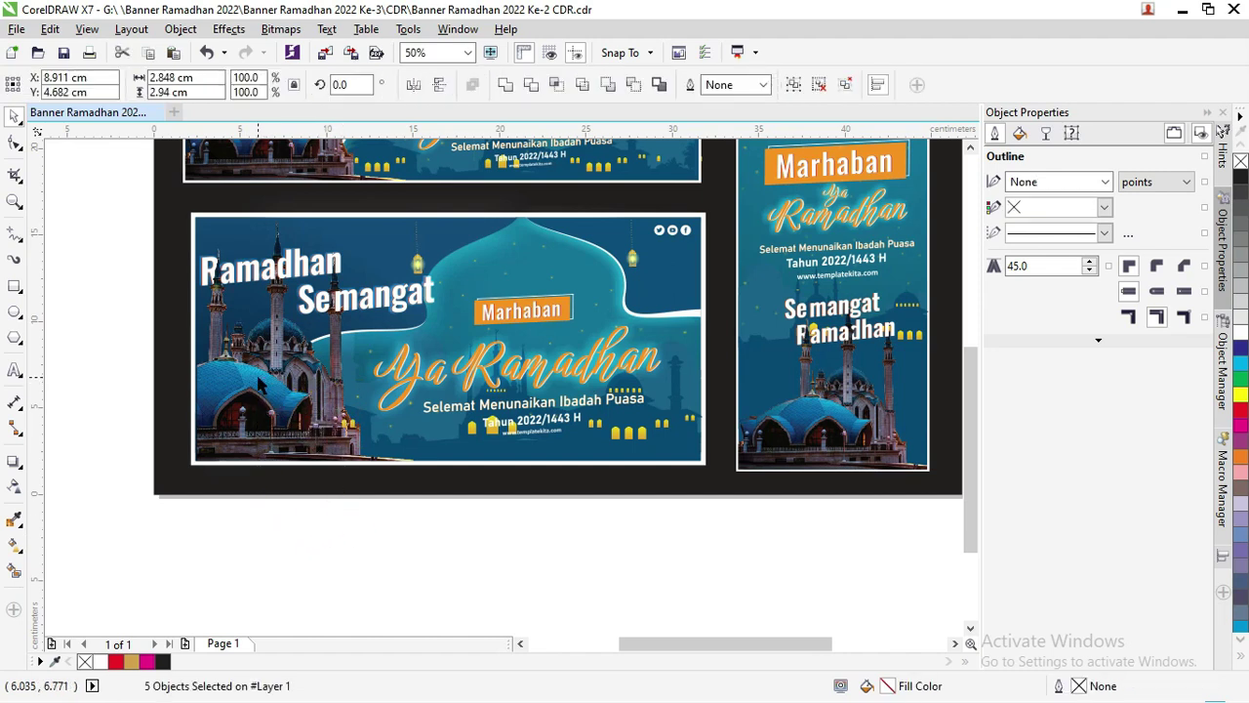
key("Escape")
Delete the two leftover yellow window lights at the mosque's edge in the lower landscape banner.
left_click(370, 492)
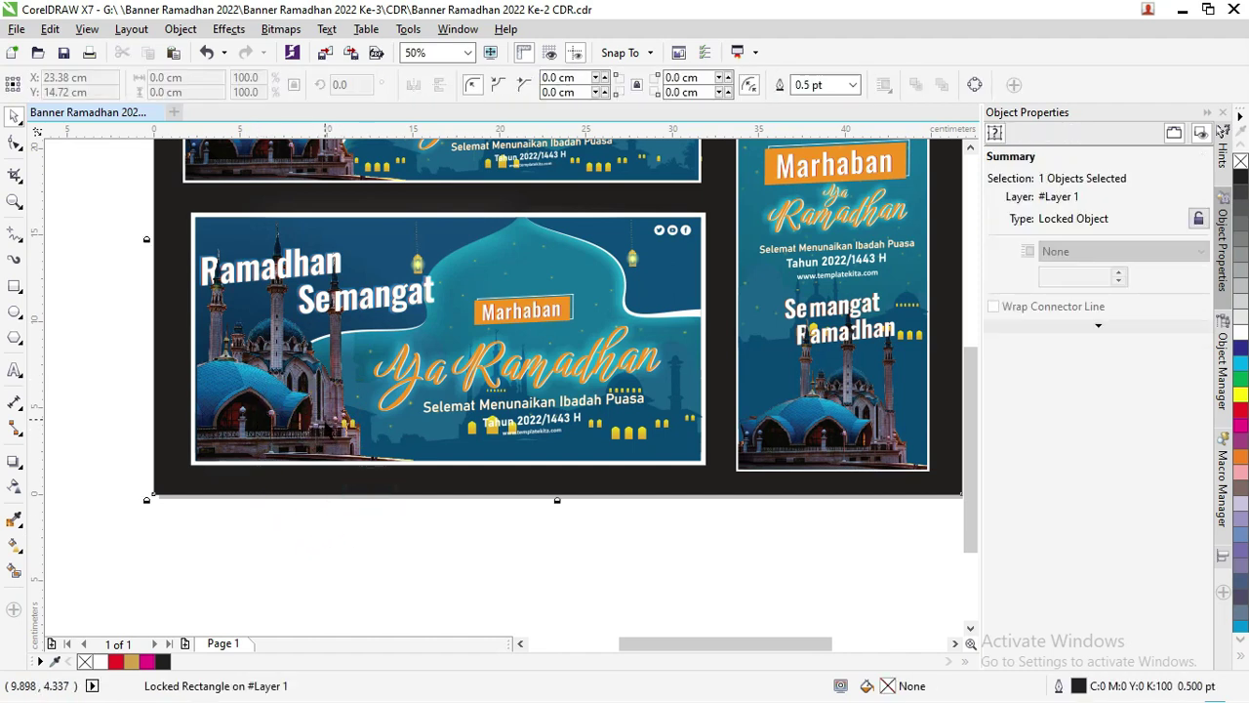
left_click(343, 503)
left_click_drag(357, 515, 329, 433)
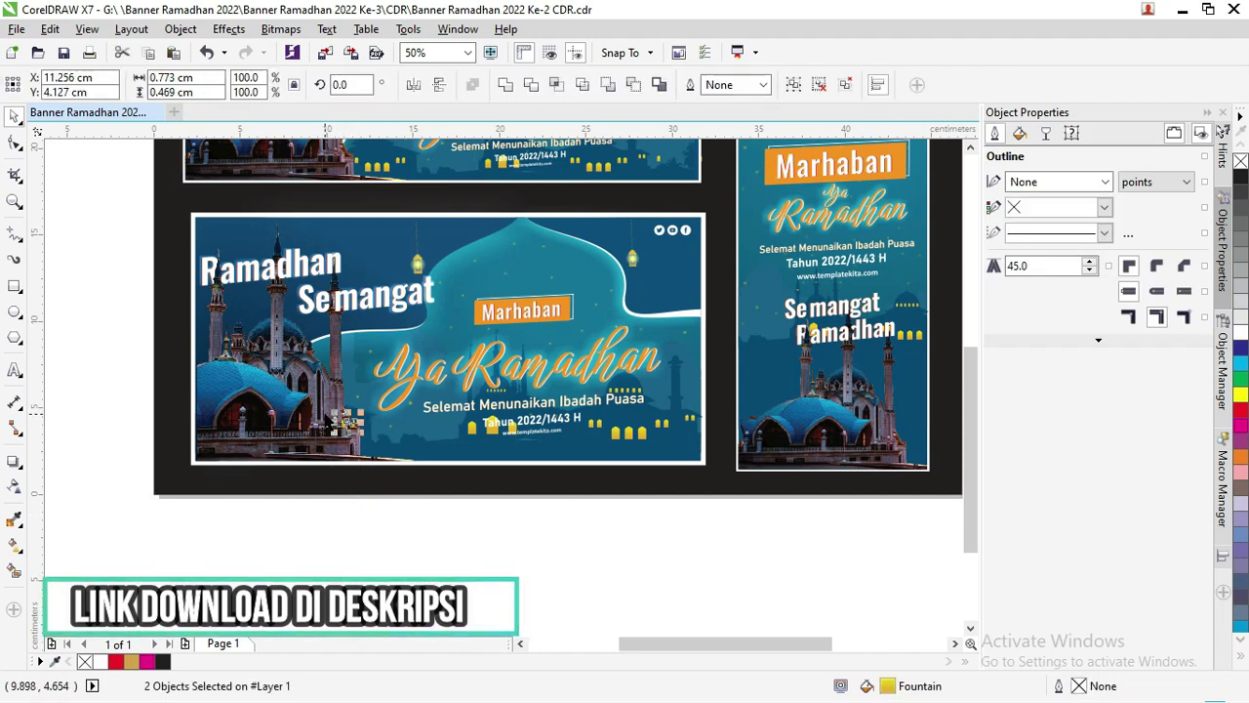
key("Escape")
Examine the layout and lettering of the three Ramadhan banners, both close up and as a whole page.
scroll(327, 414, "down", 2)
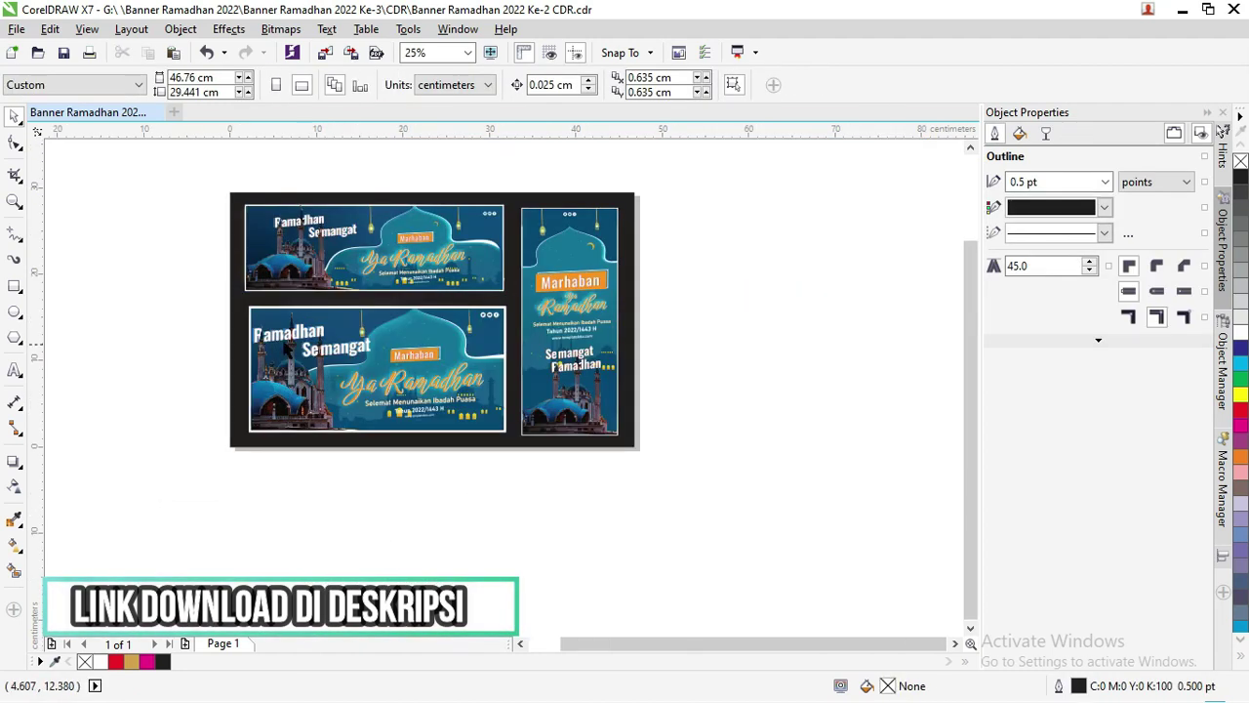
scroll(283, 266, "up", 2)
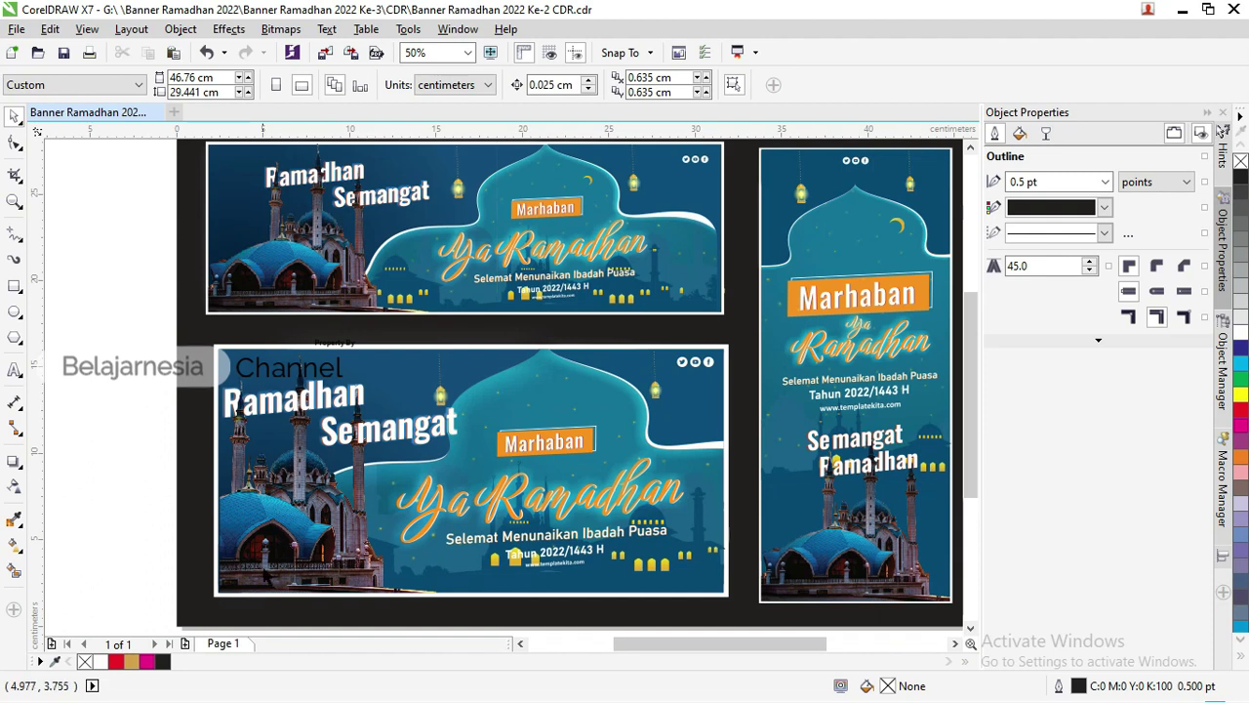
scroll(808, 543, "down", 2)
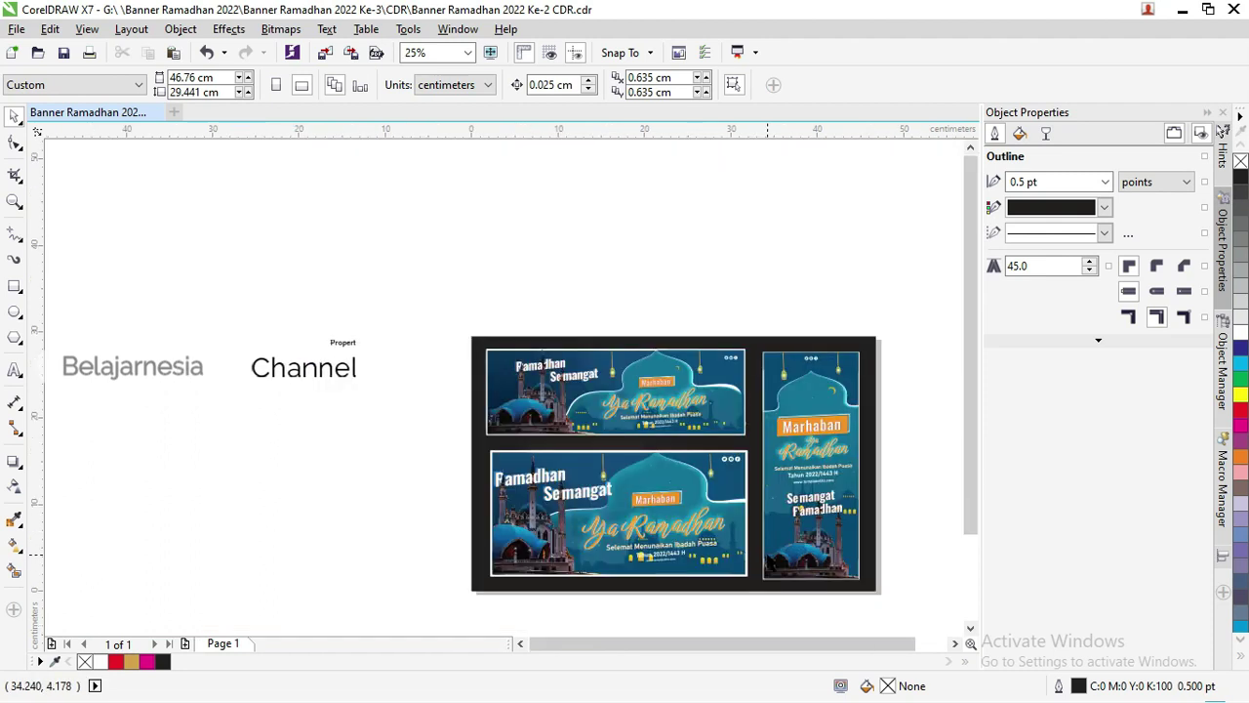
scroll(824, 558, "up", 2)
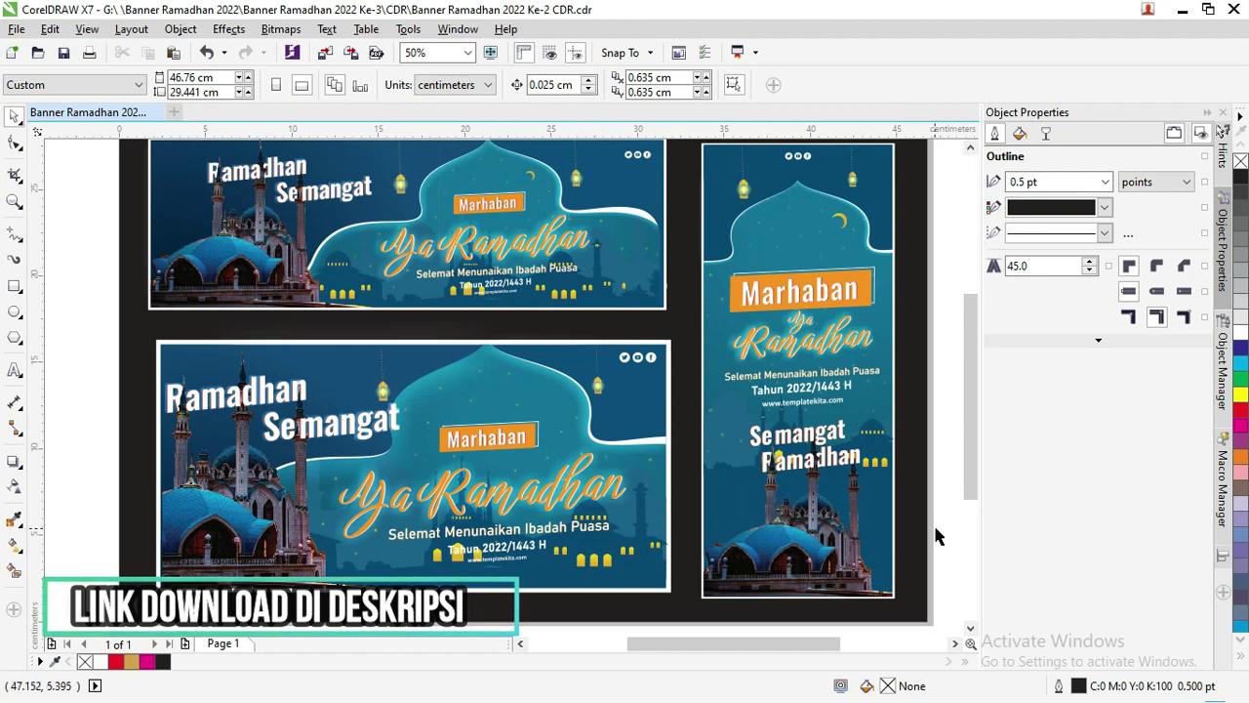
left_click_drag(982, 500, 974, 485)
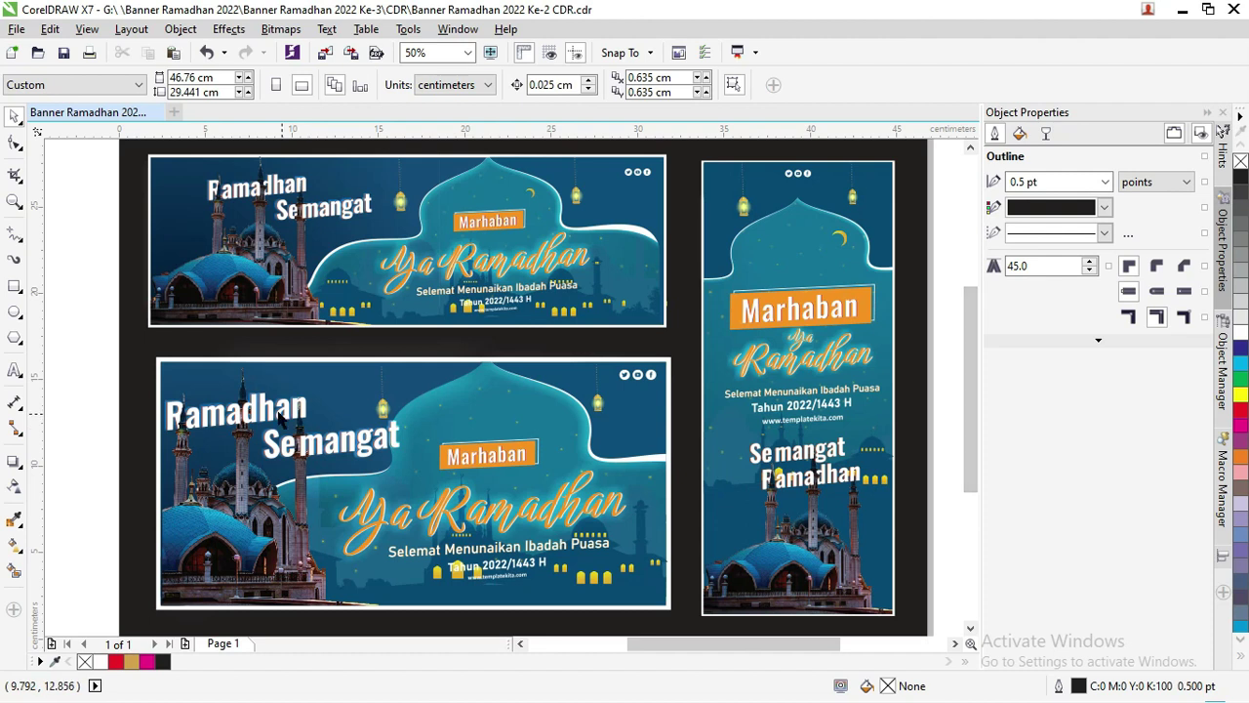
scroll(819, 468, "up", 3)
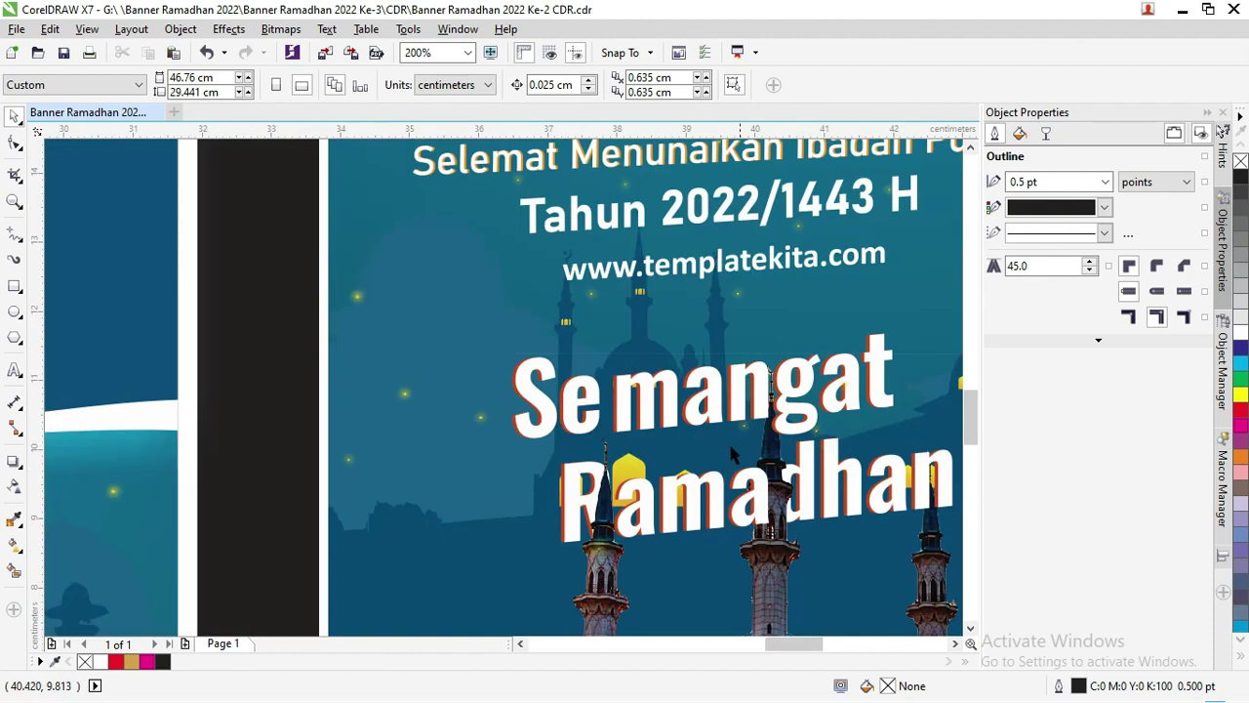
scroll(681, 466, "down", 3)
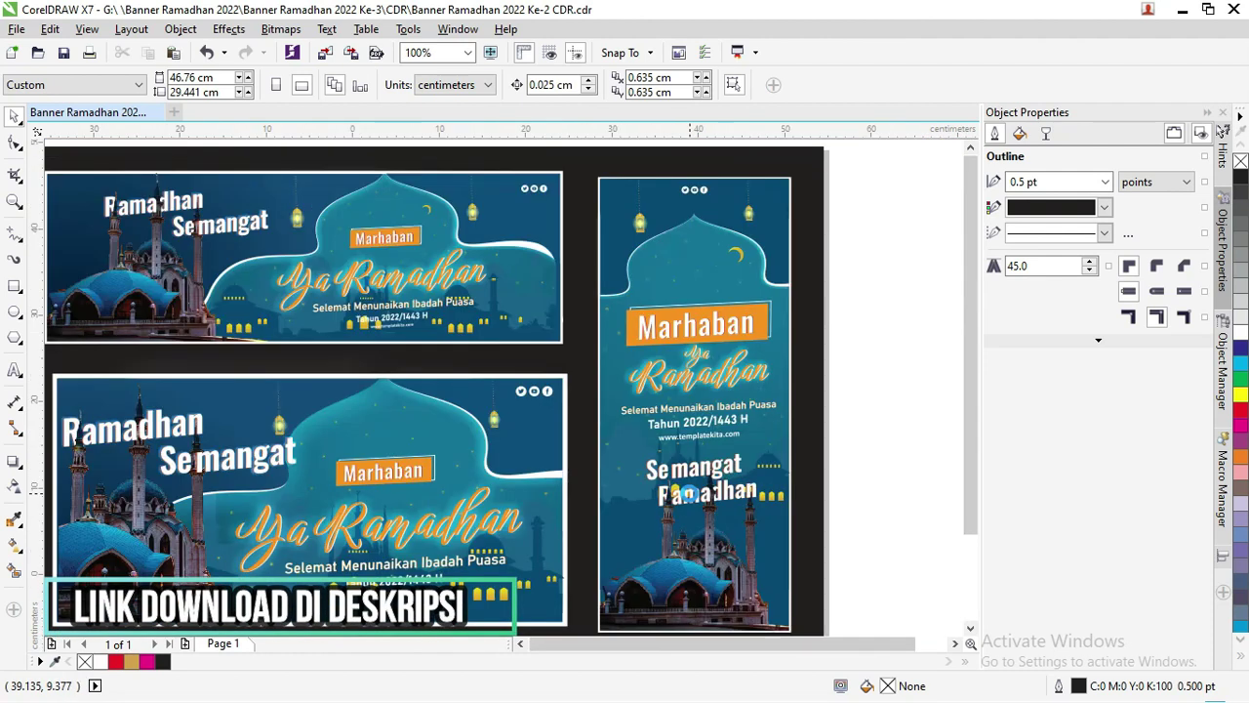
scroll(730, 487, "up", 1)
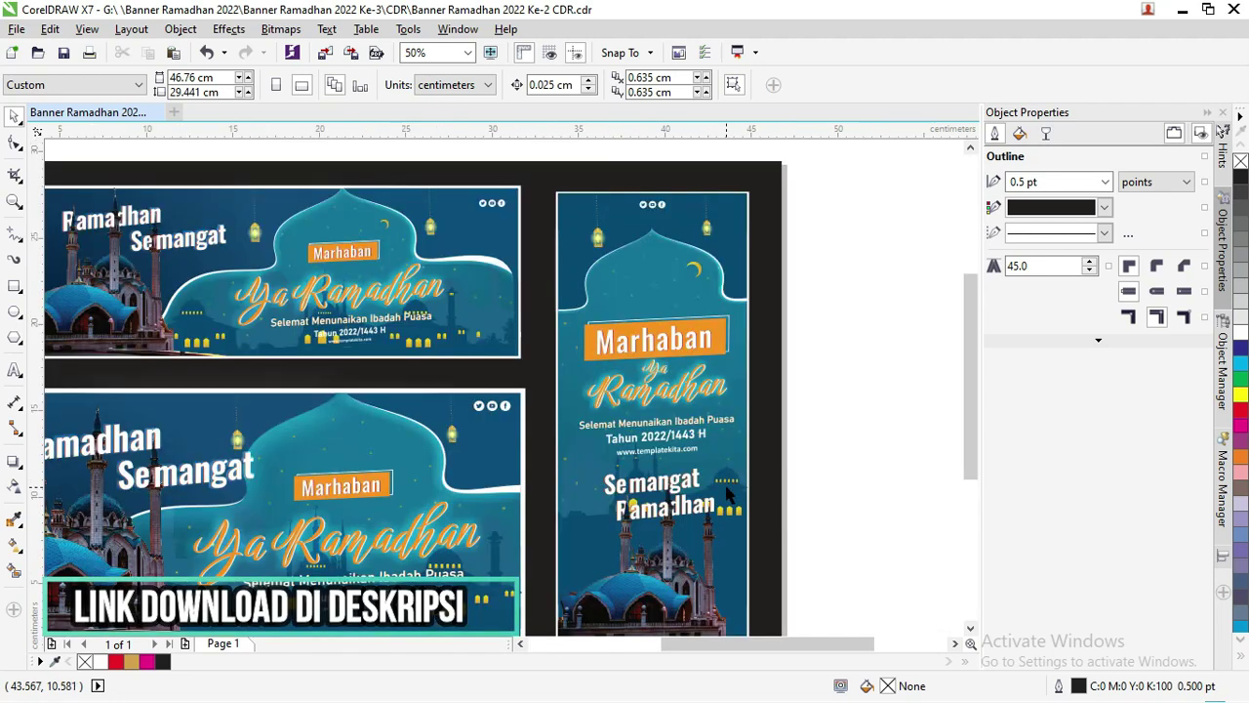
scroll(765, 405, "down", 1)
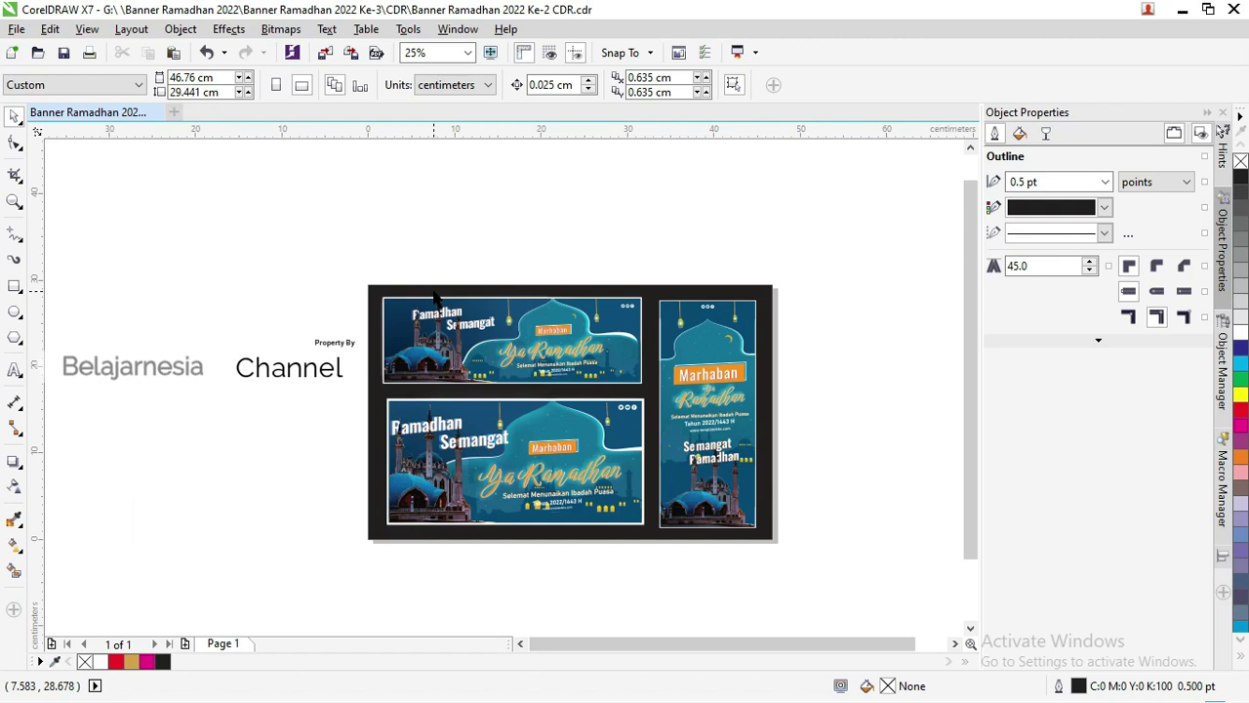
key("z")
left_click_drag(372, 271, 807, 540)
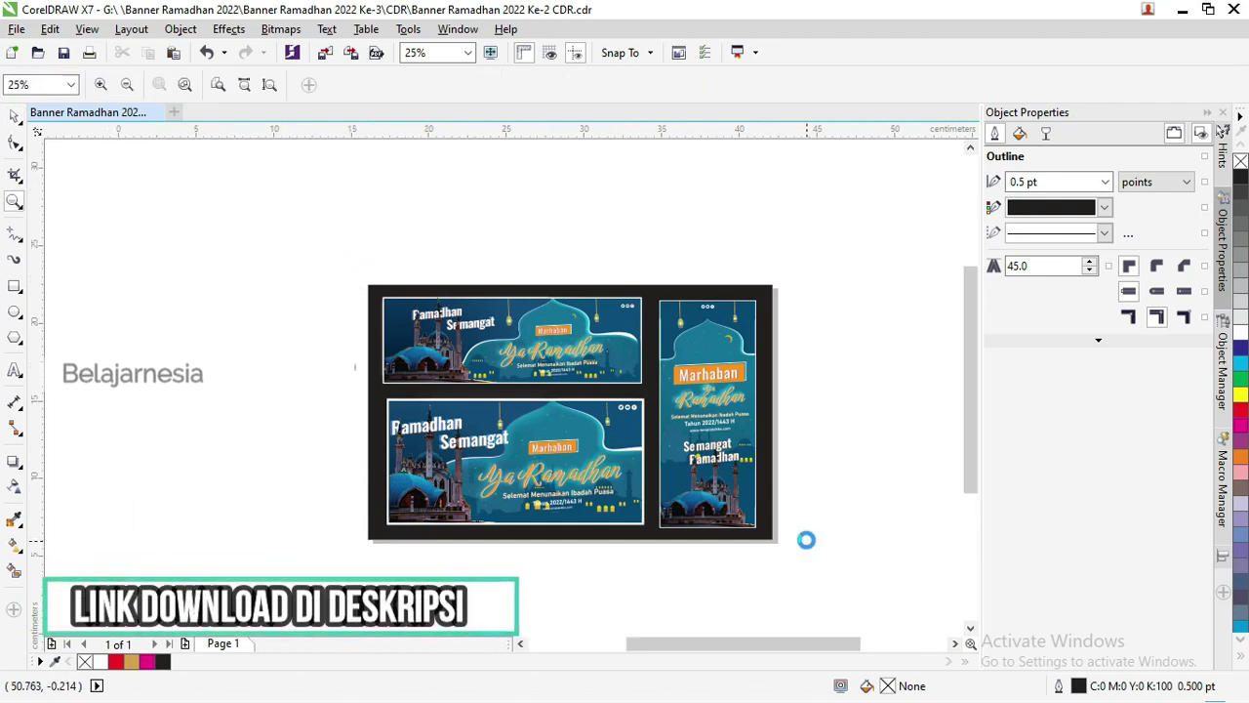
Select the background bitmap of the upper landscape banner to inspect its image properties.
left_click(15, 118)
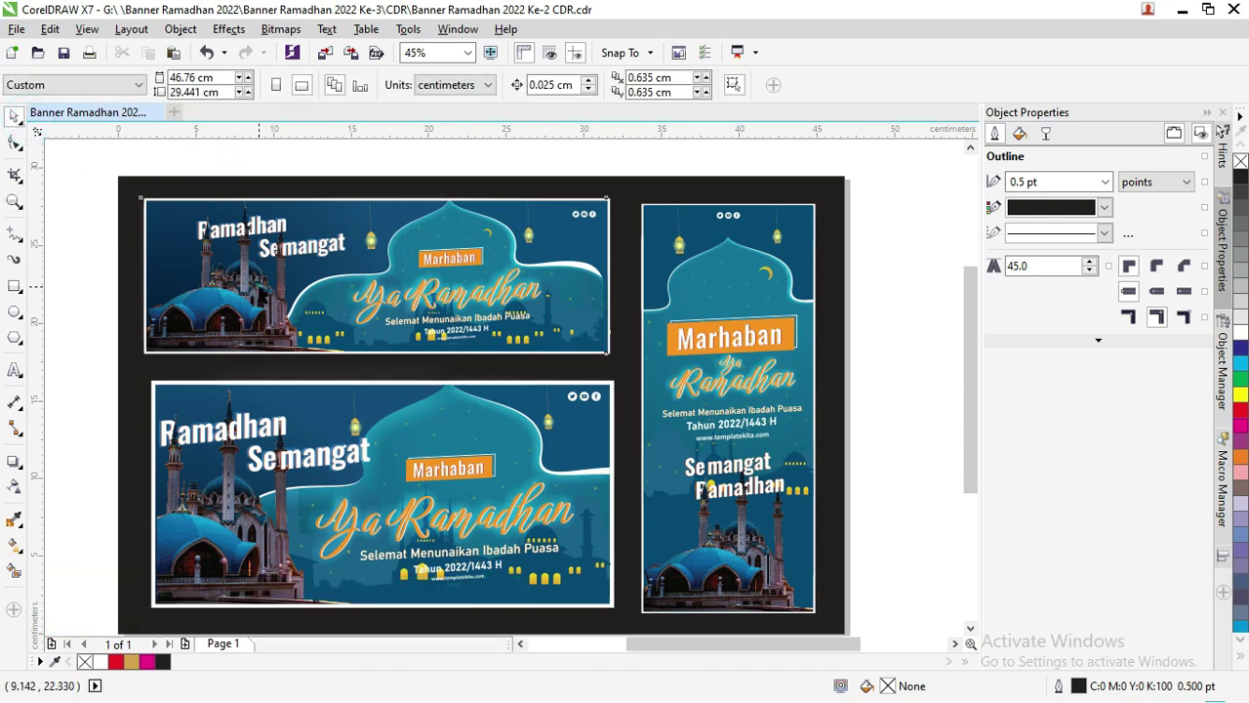
left_click(277, 296)
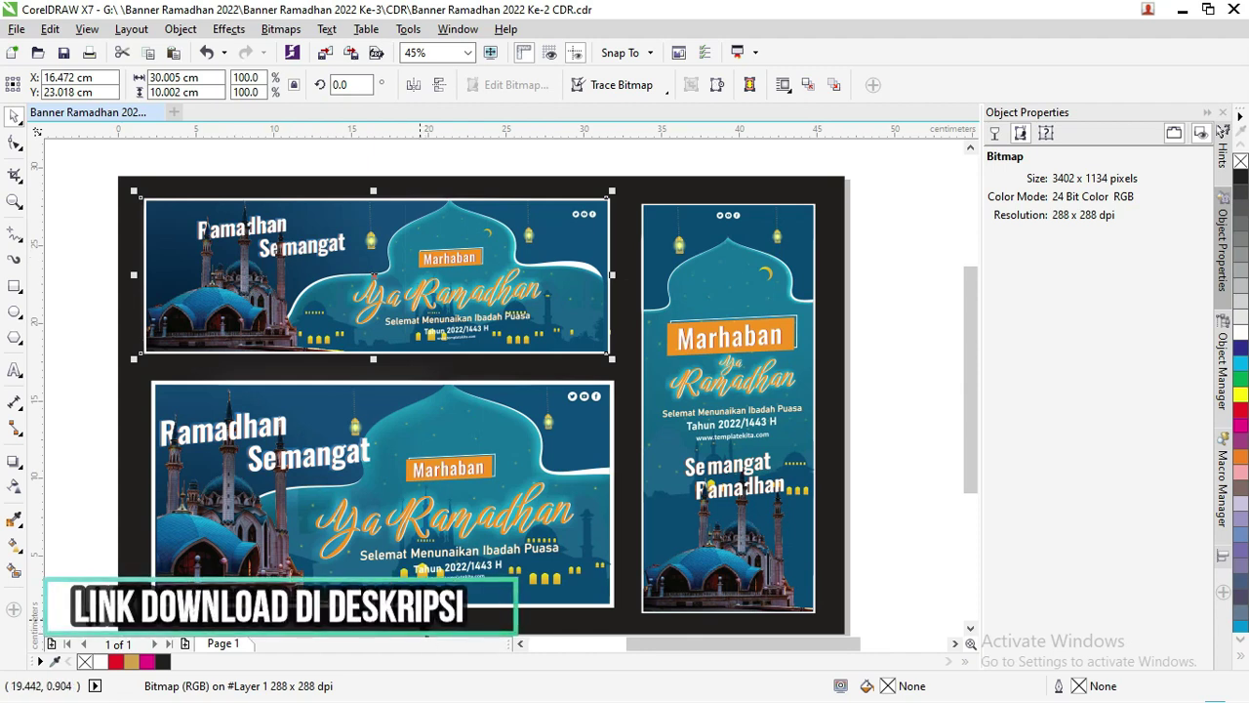
Switch to File Explorer, view the Unsplash image links in the PSD folder's licence text file, then return to CorelDRAW and deselect the bitmap.
key("alt+Tab")
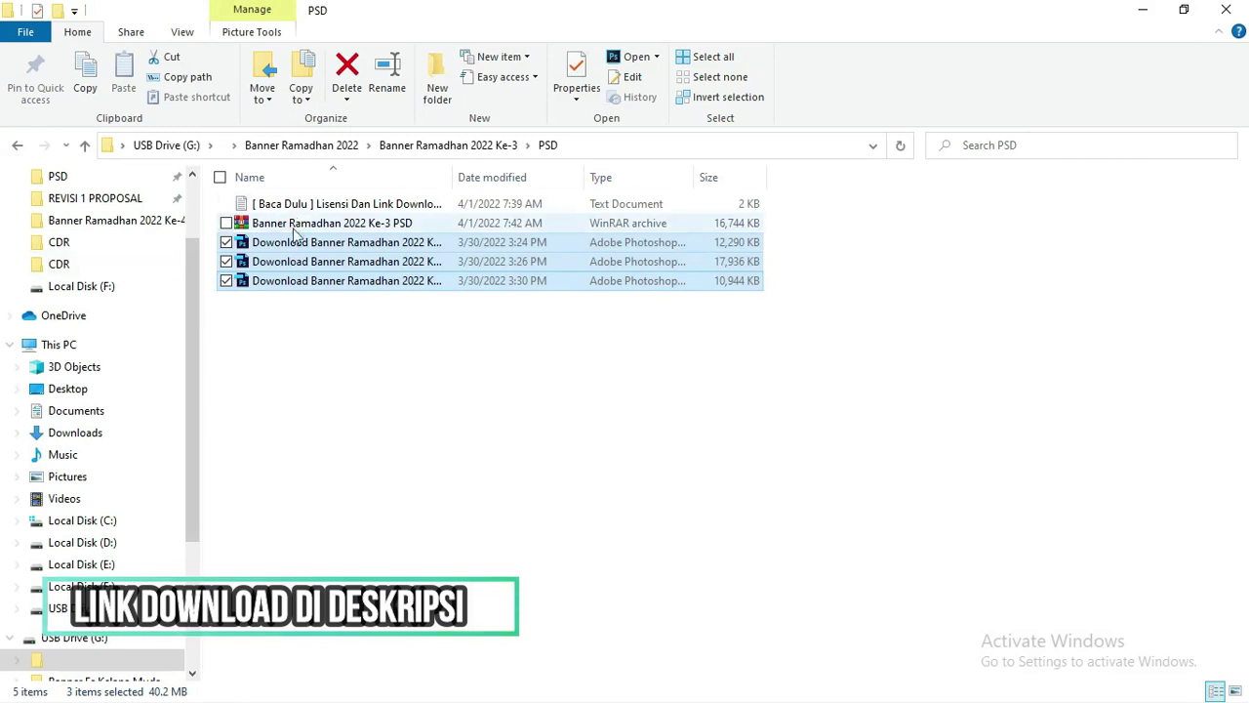
left_click(293, 207)
double_click(296, 220)
scroll(520, 364, "down", 5)
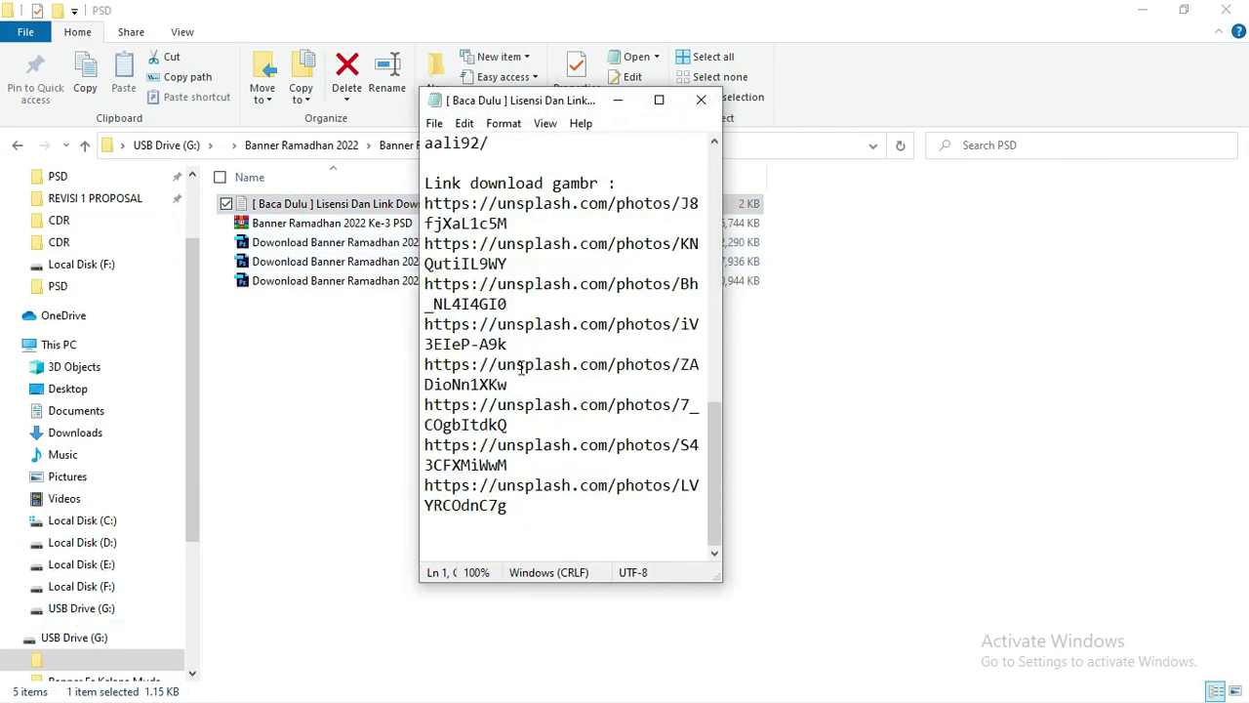
left_click_drag(528, 512, 424, 203)
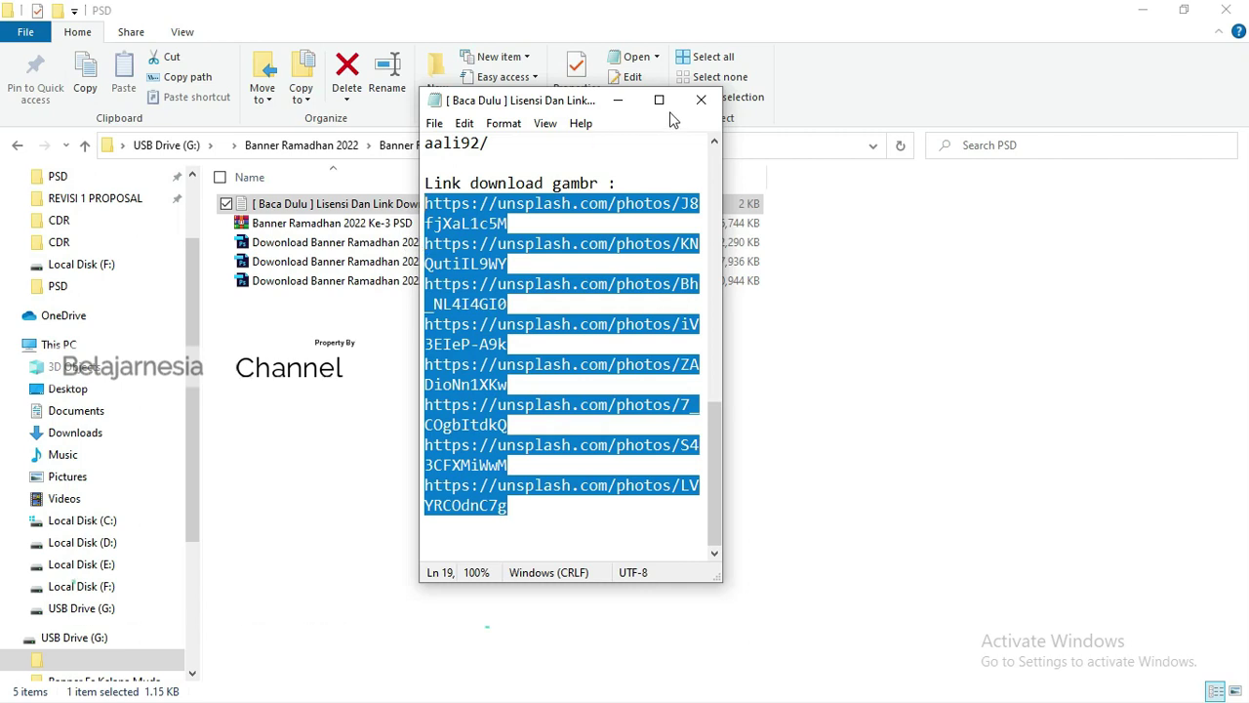
left_click(701, 100)
left_click(583, 426)
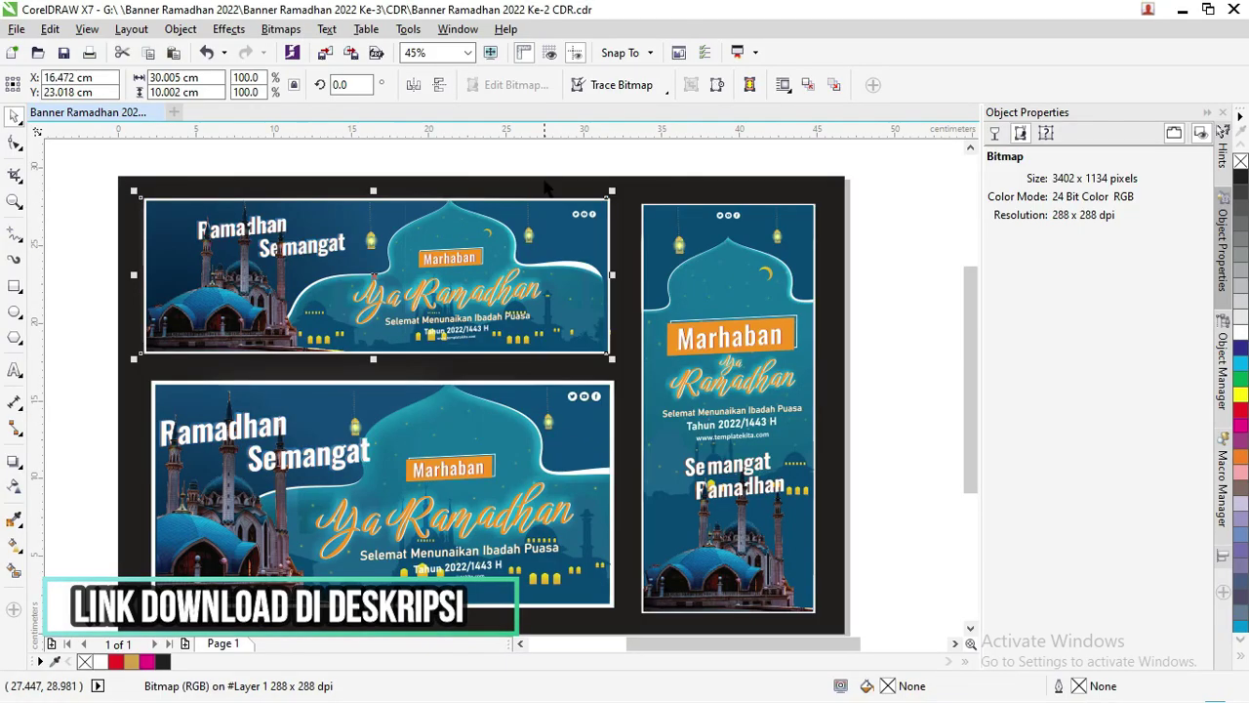
left_click(544, 167)
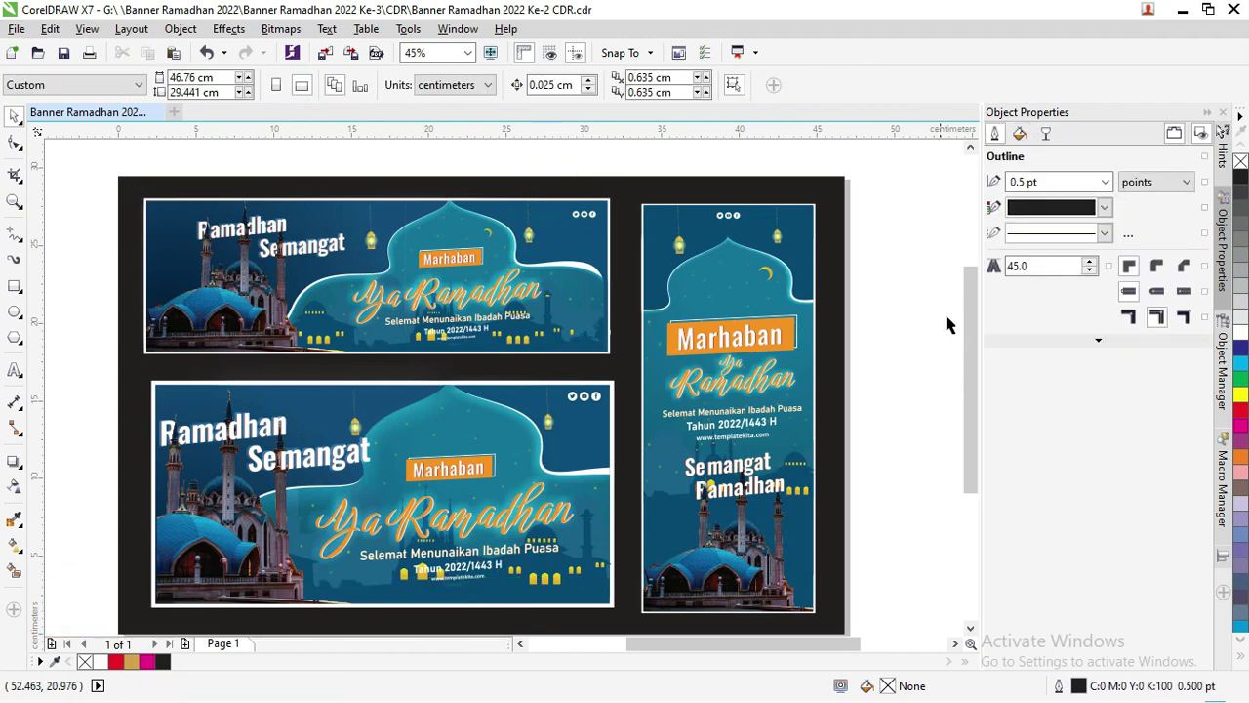
Try moving the background bitmap of the upper landscape banner out of place and undo the move.
left_click_drag(969, 322, 928, 281)
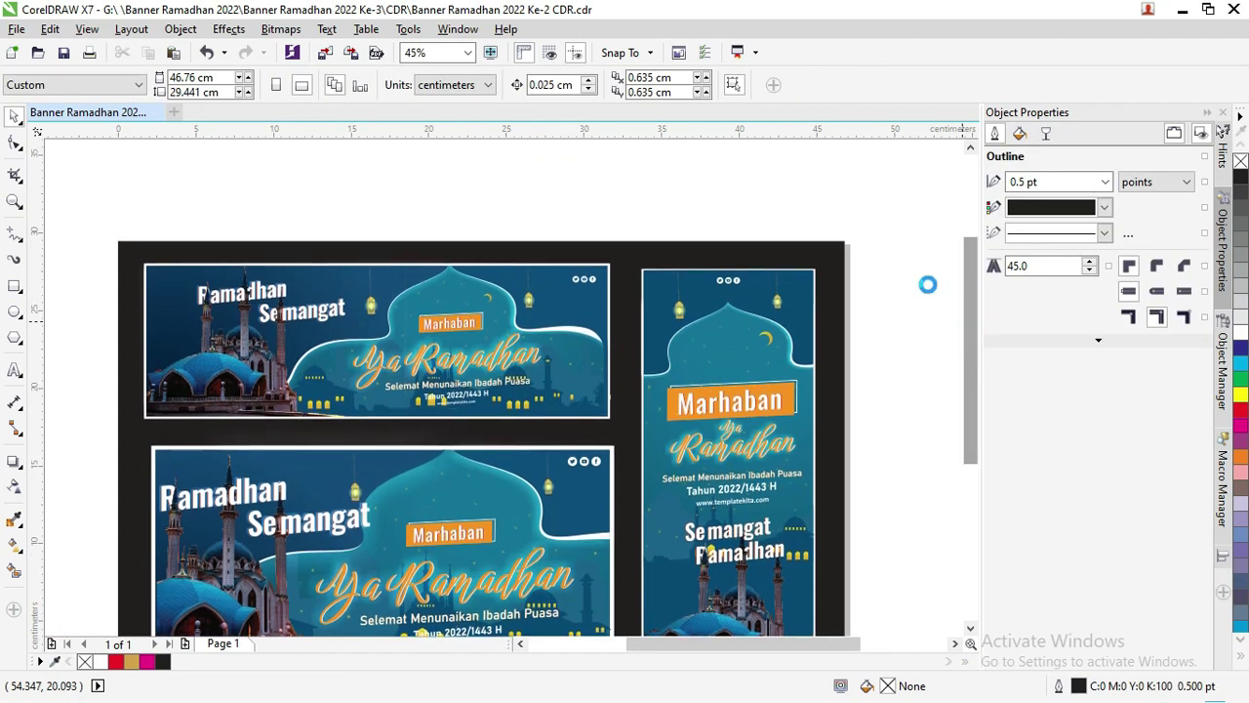
left_click(595, 268)
left_click_drag(387, 277, 354, 327)
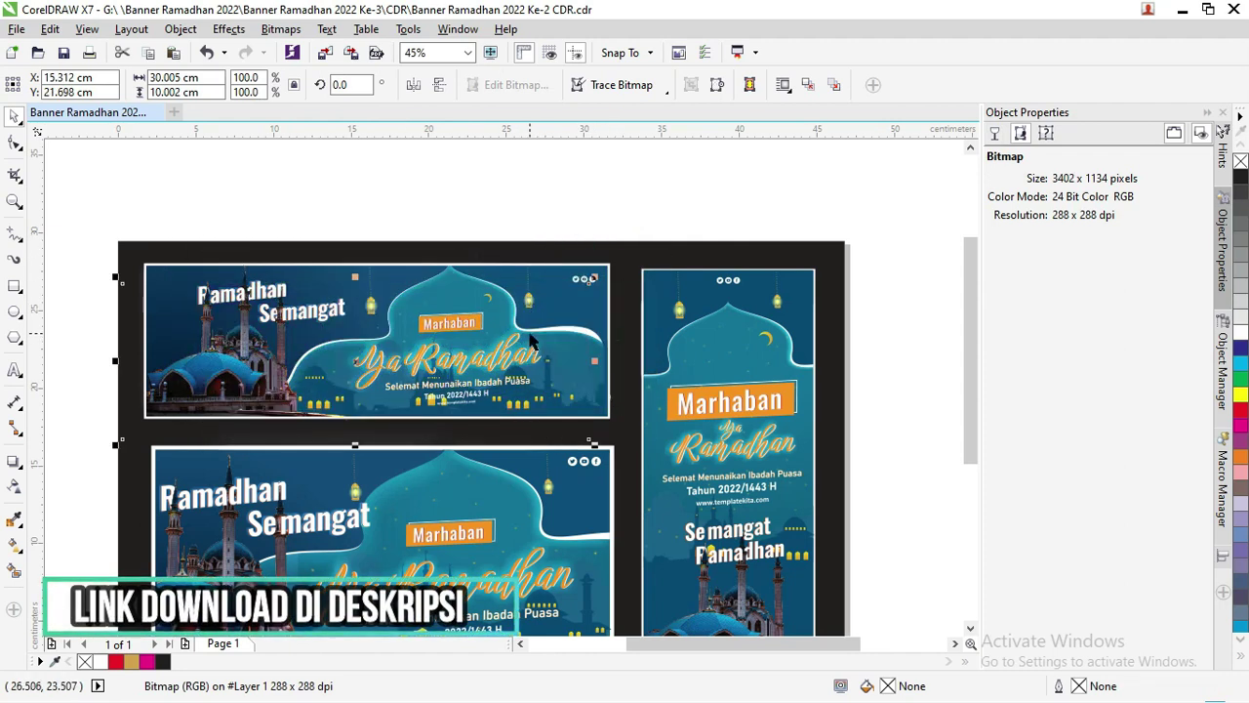
key("ctrl+z")
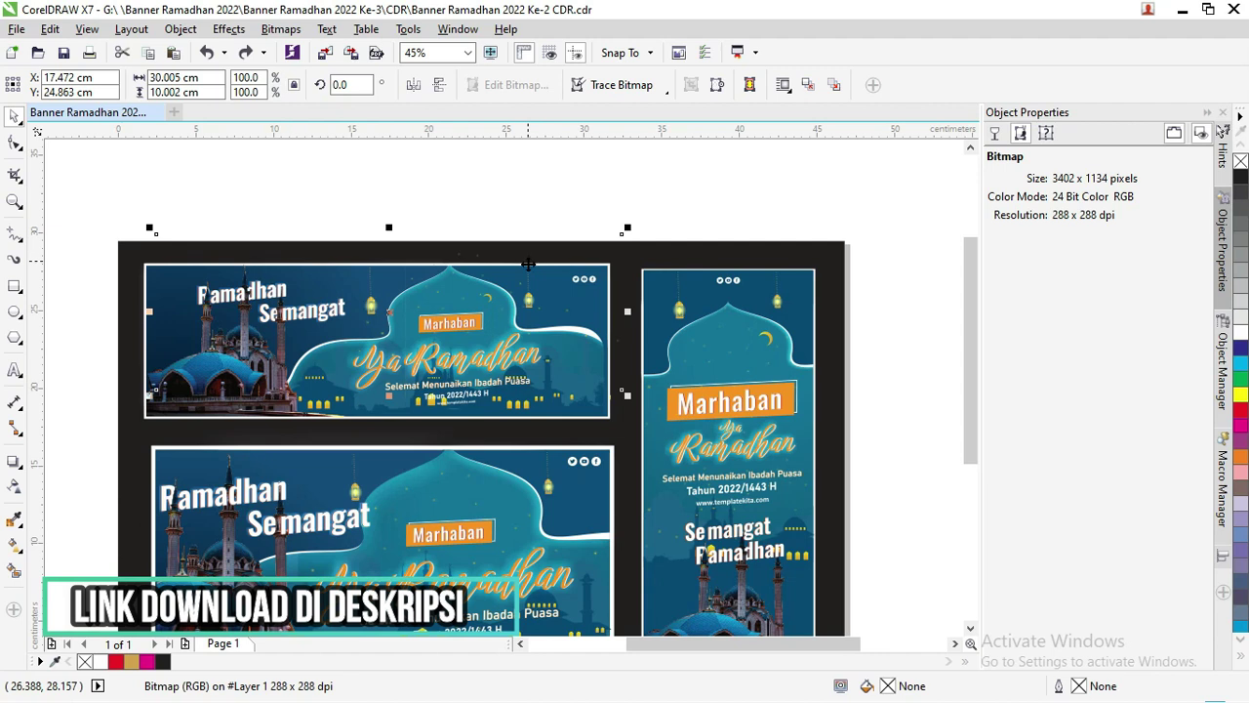
Examine the small glowing yellow stars inside the dome of the upper landscape banner, both close up and from a distance.
scroll(496, 270, "up", 4)
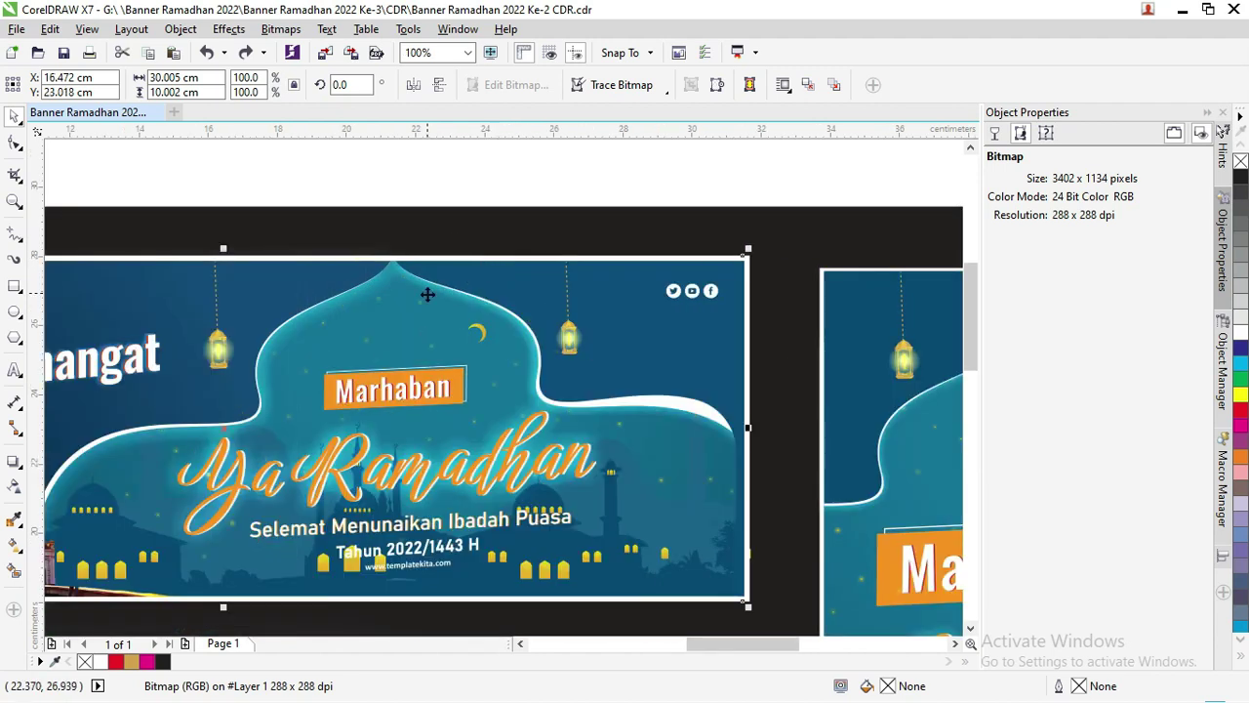
scroll(459, 281, "up", 6)
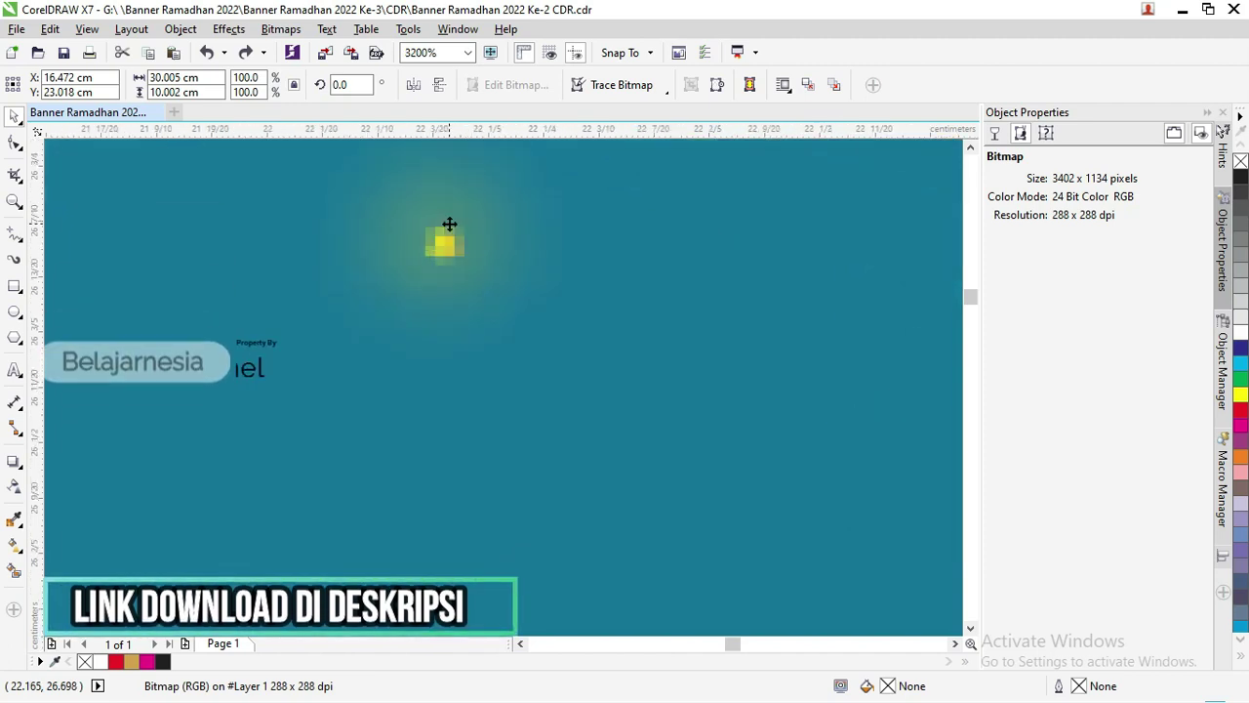
scroll(451, 231, "down", 3)
scroll(447, 223, "down", 2)
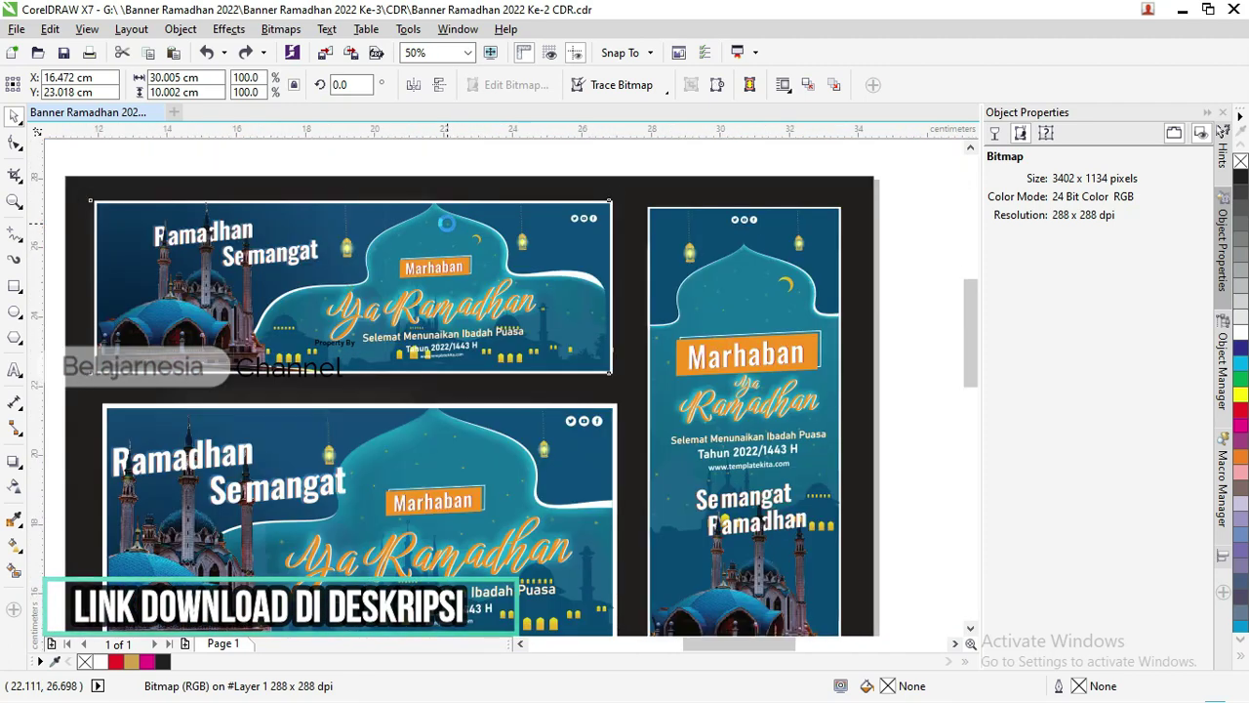
scroll(447, 223, "up", 1)
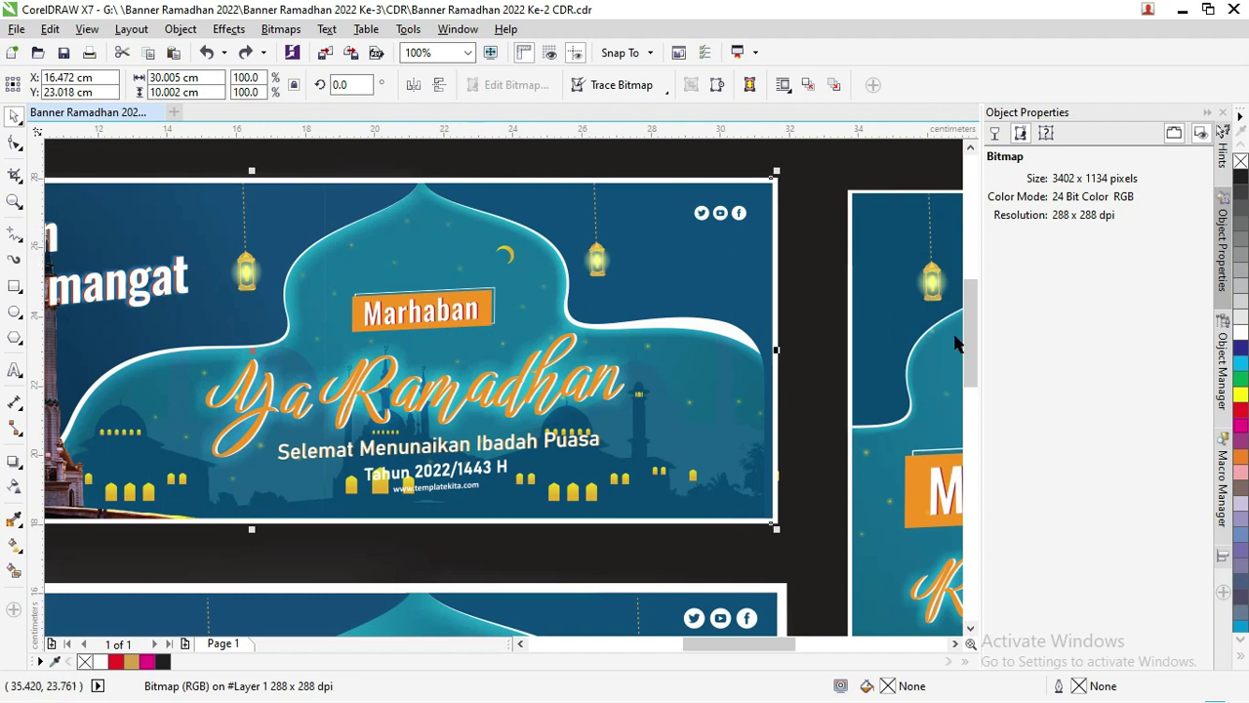
scroll(968, 334, "up", 1)
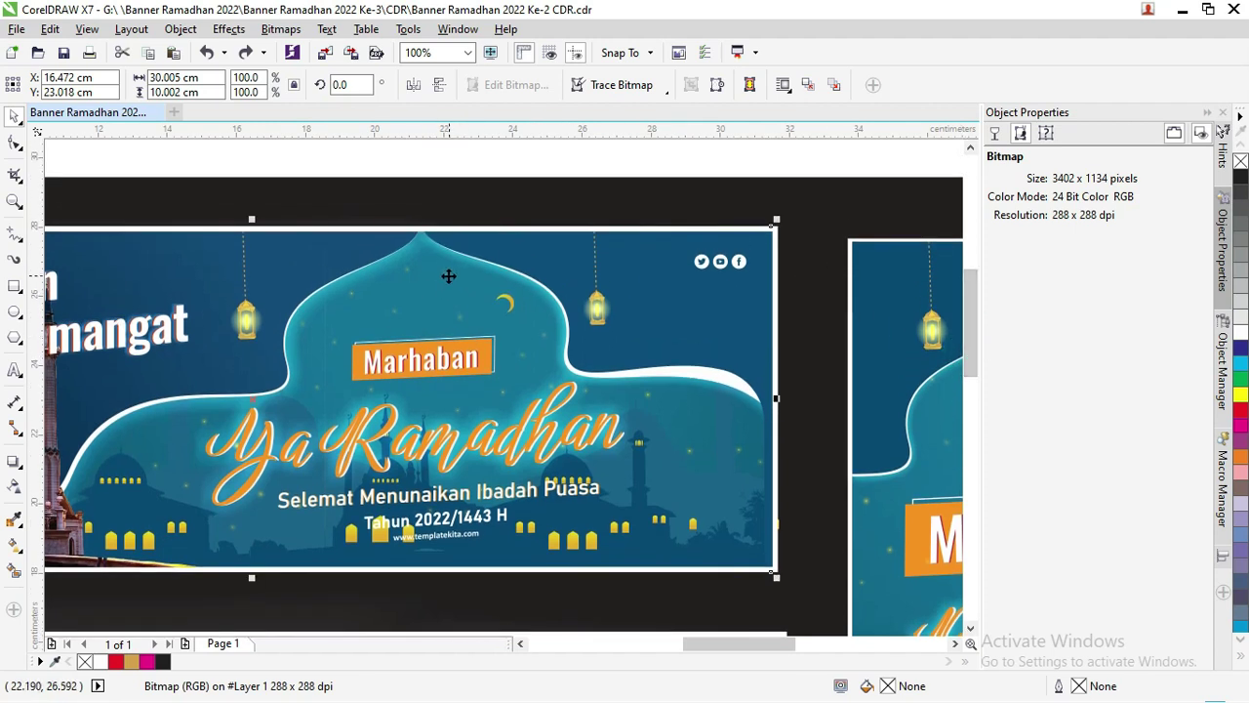
scroll(379, 274, "up", 1)
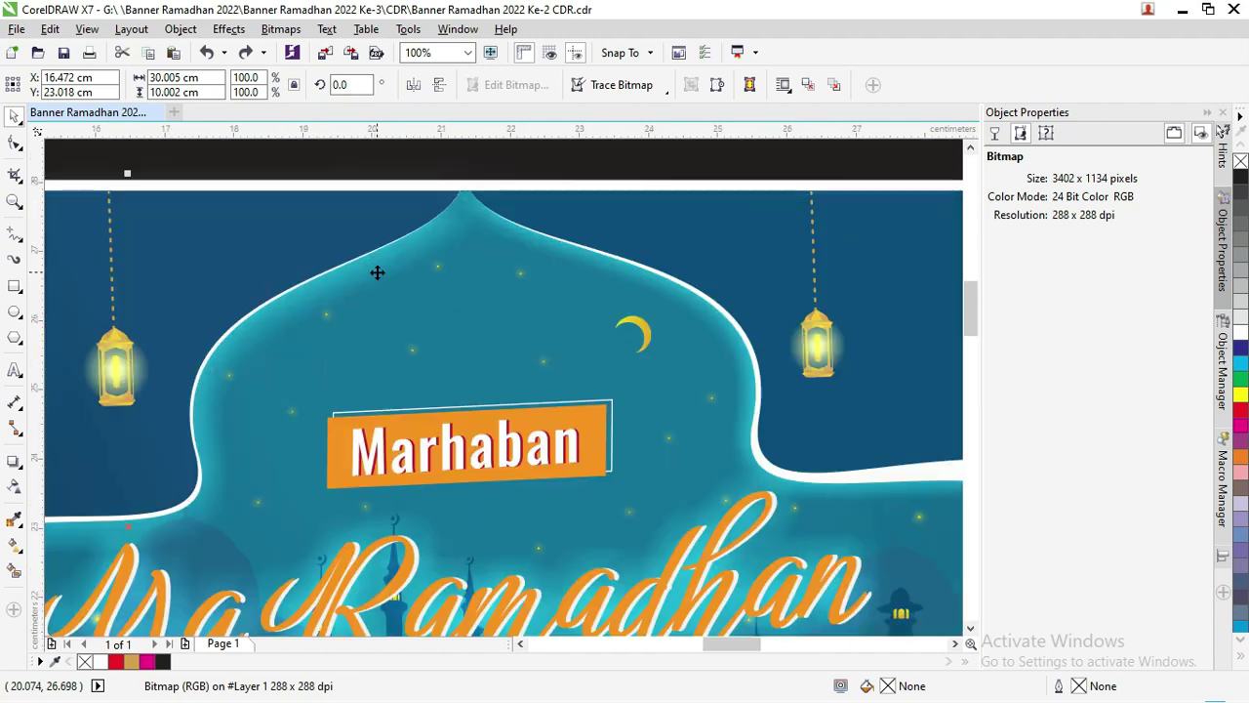
scroll(374, 270, "up", 2)
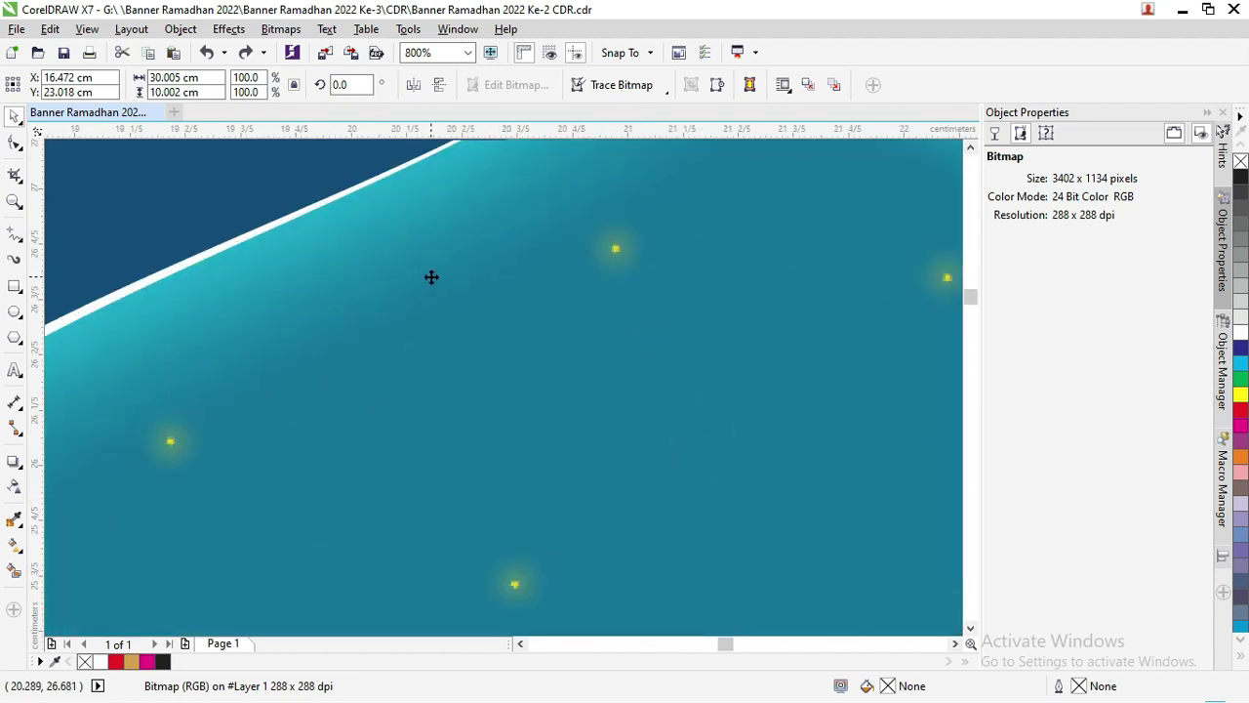
scroll(433, 276, "up", 2)
scroll(430, 279, "down", 2)
scroll(444, 283, "down", 2)
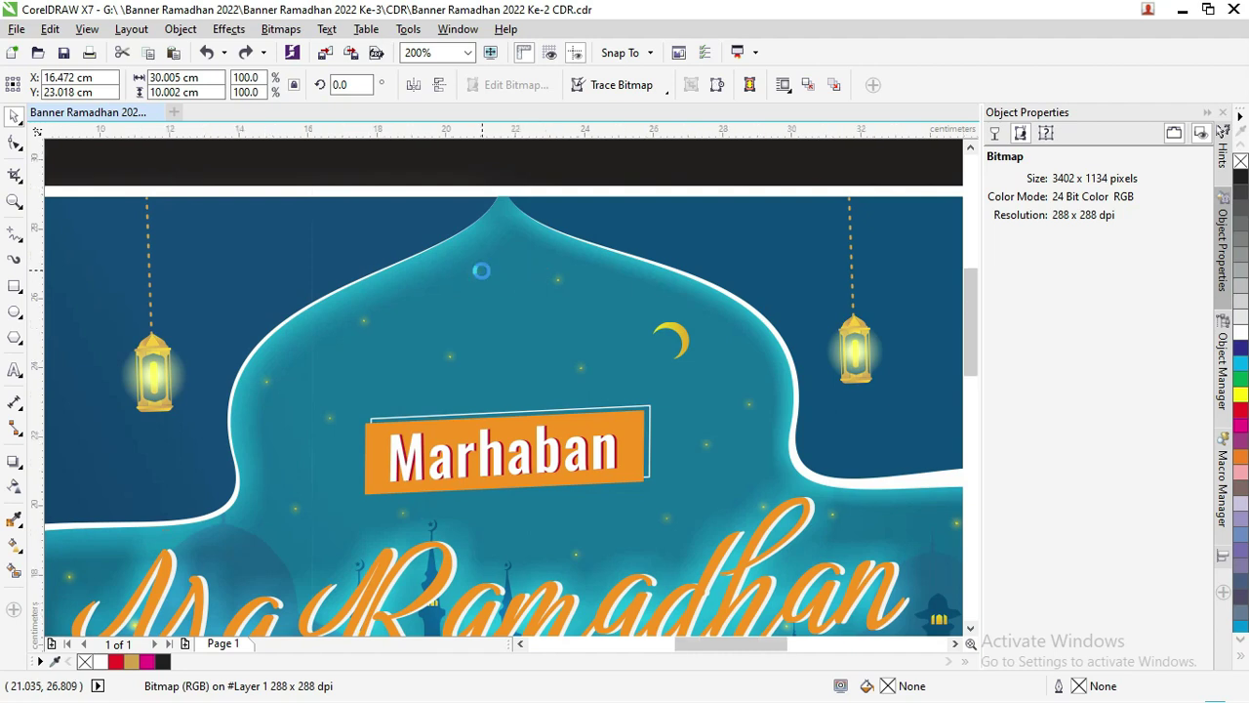
scroll(482, 271, "down", 1)
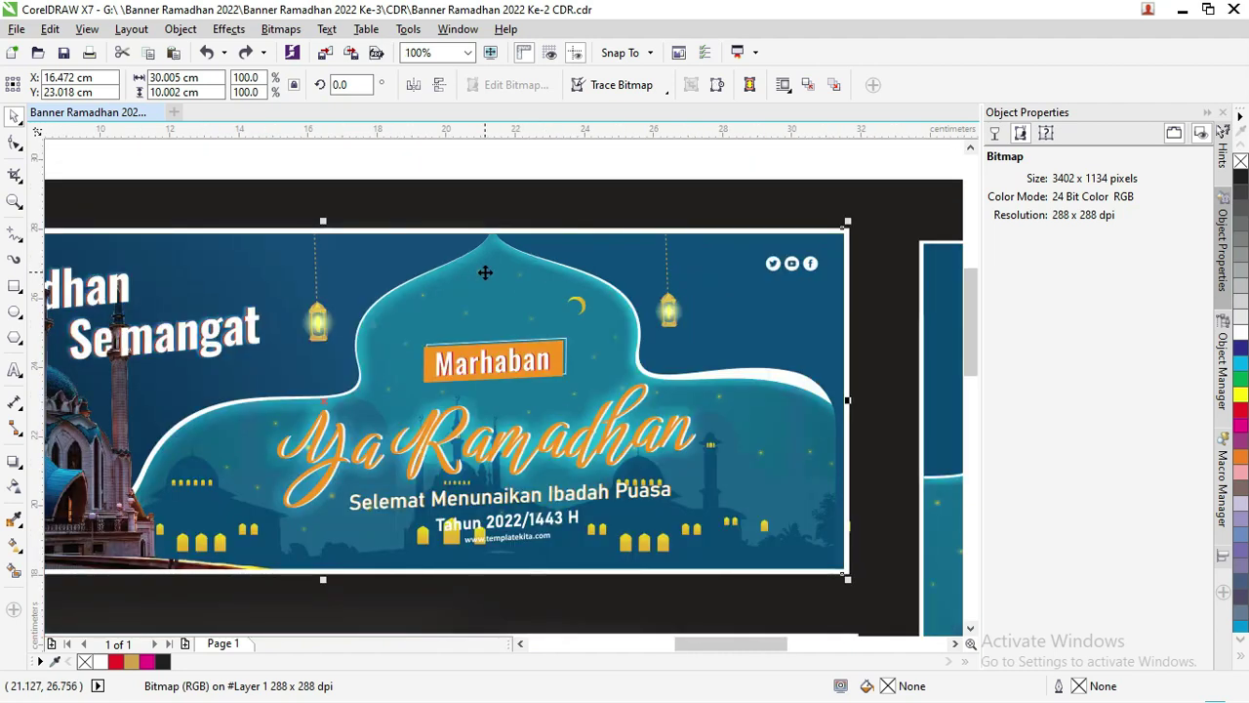
scroll(479, 273, "up", 3)
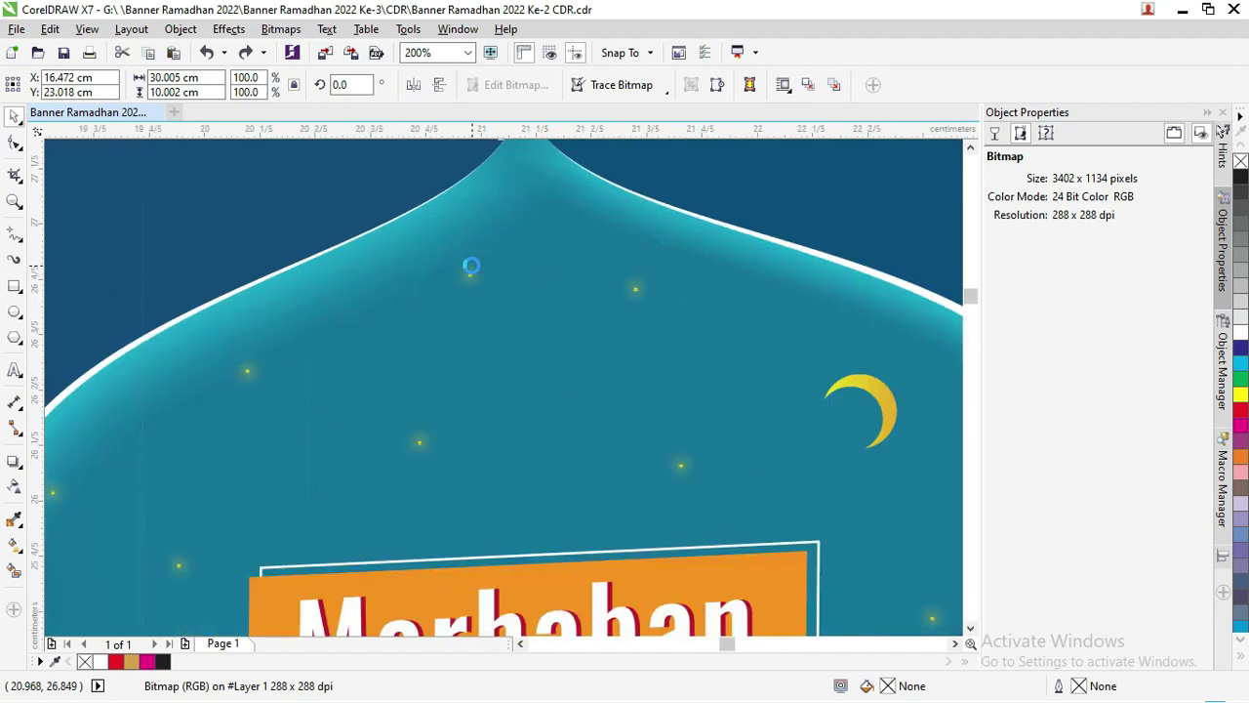
scroll(466, 273, "down", 1)
scroll(466, 272, "up", 2)
scroll(468, 271, "up", 2)
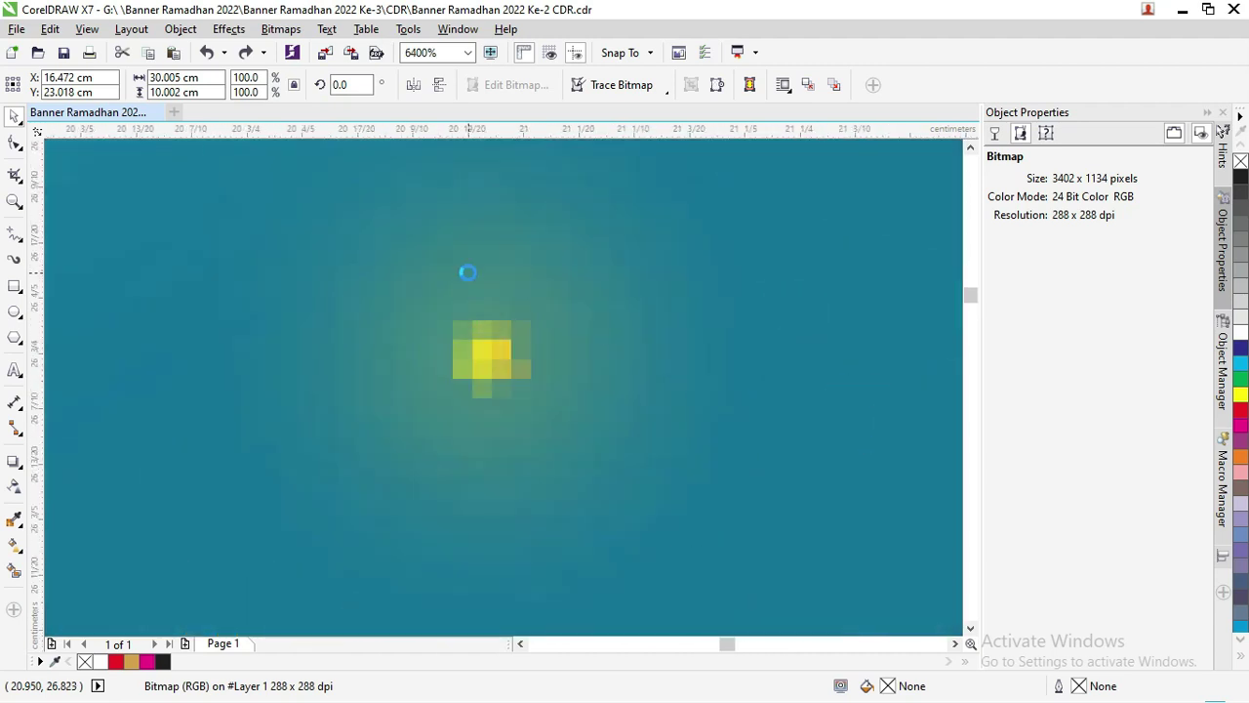
scroll(471, 276, "down", 2)
scroll(471, 276, "down", 4)
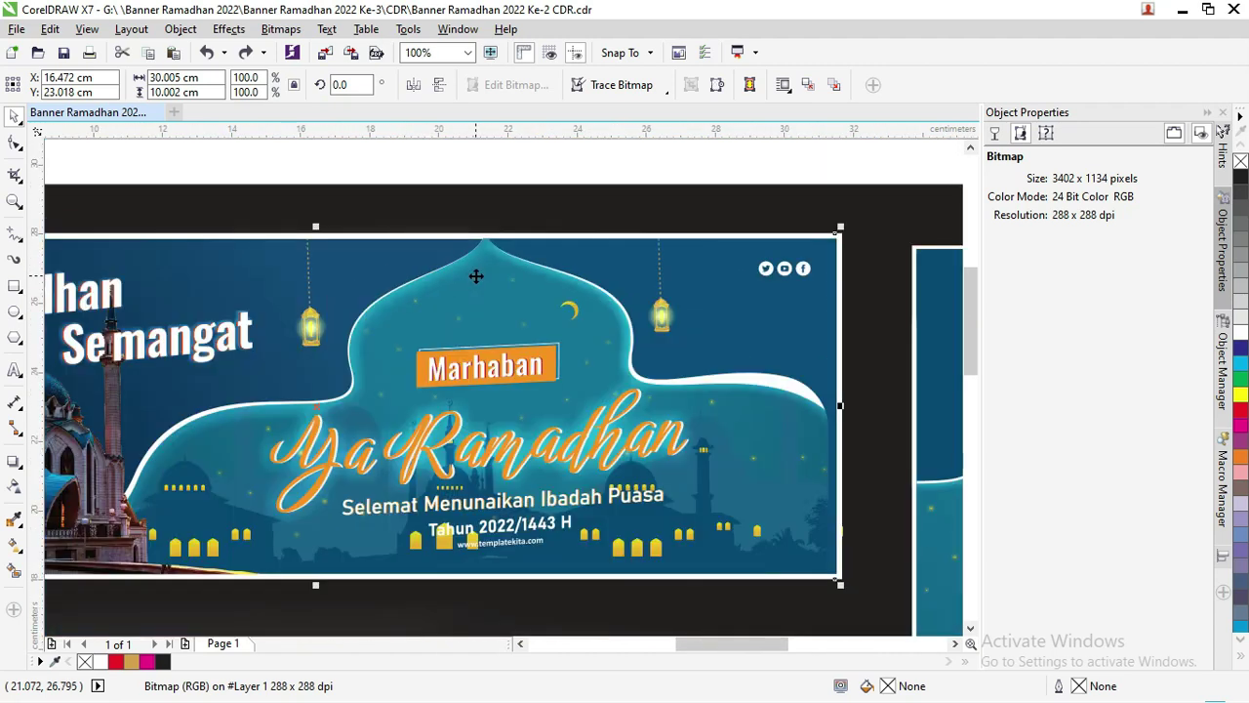
scroll(461, 311, "down", 1)
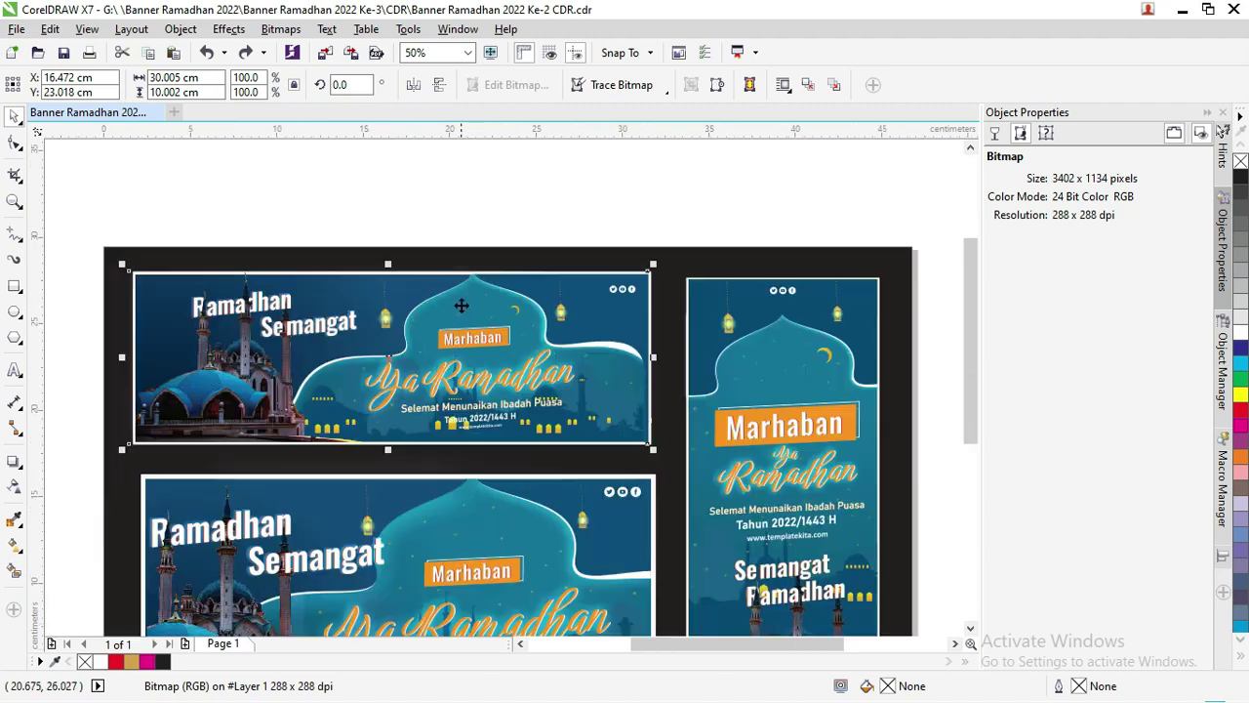
Ungroup all objects in the "Marhaban" lettering of the upper landscape banner.
left_click(492, 239)
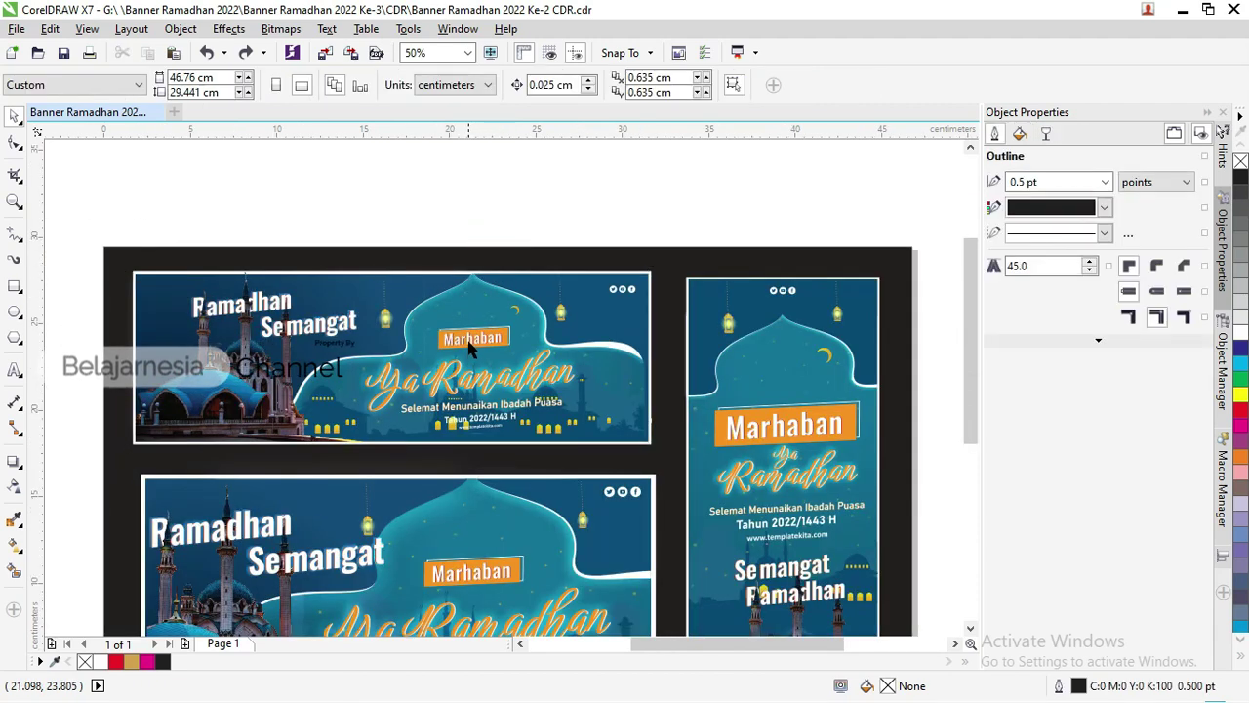
left_click(469, 346)
scroll(471, 341, "up", 3)
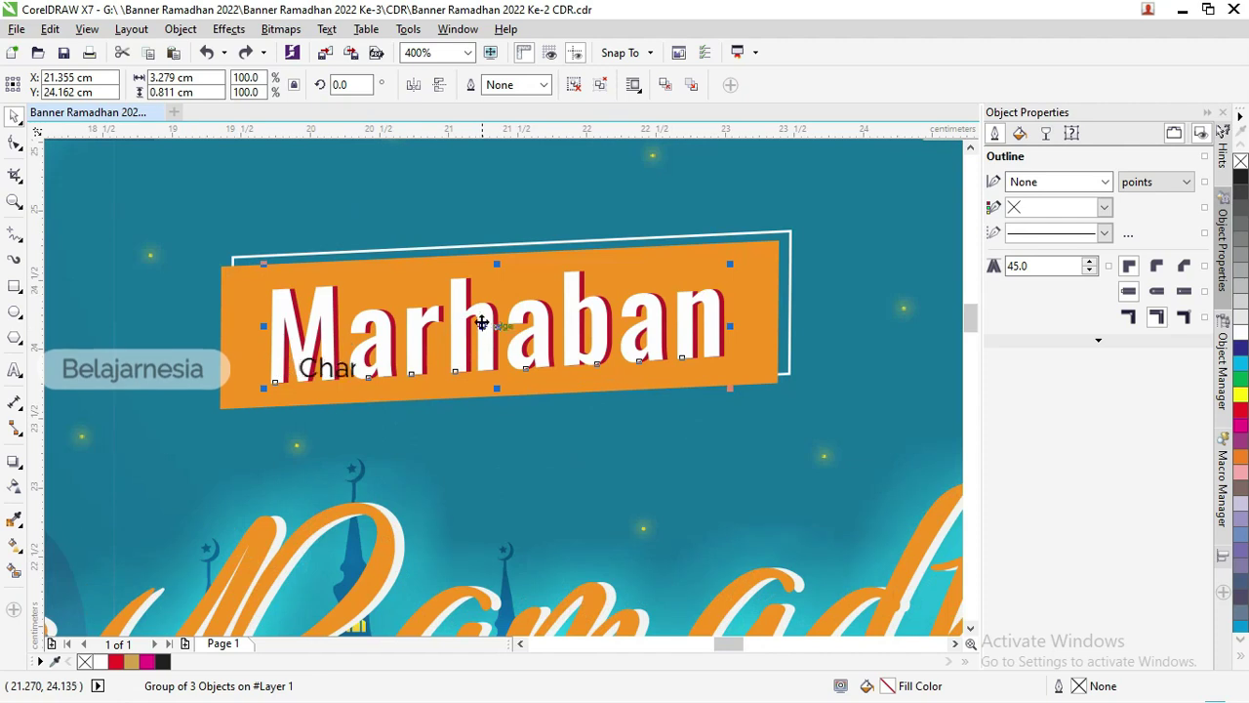
right_click(483, 323)
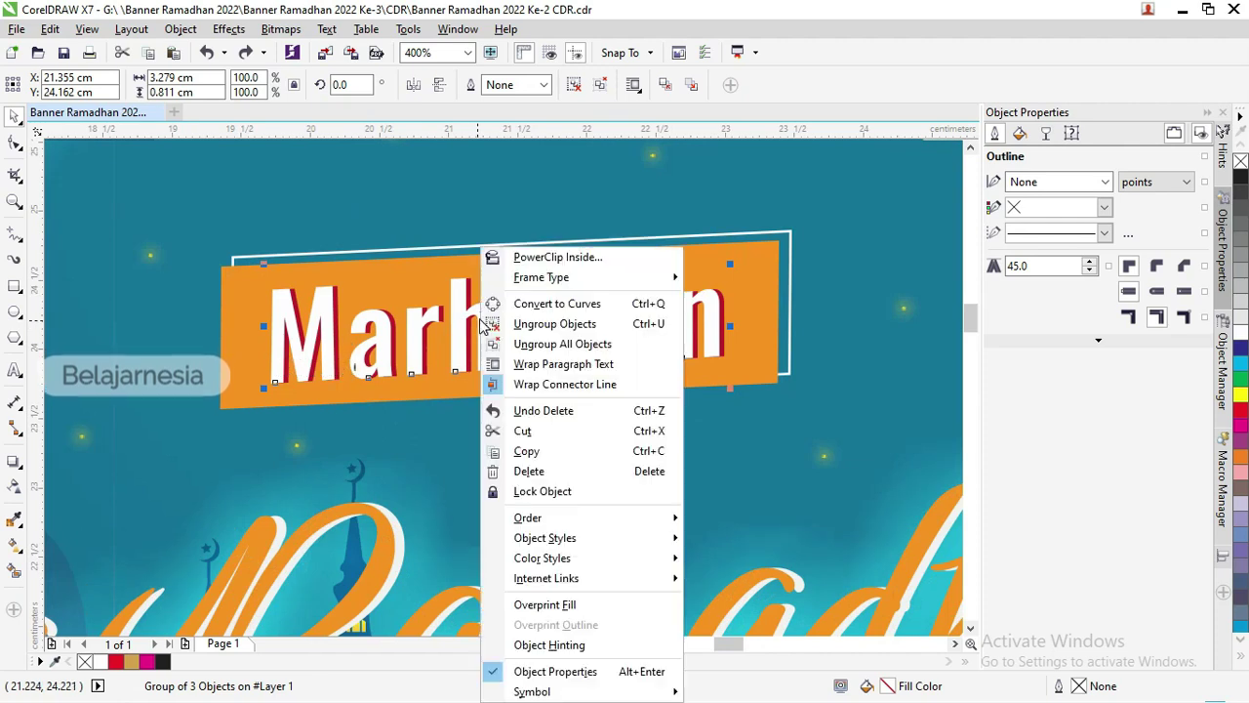
left_click(532, 346)
scroll(503, 259, "down", 5)
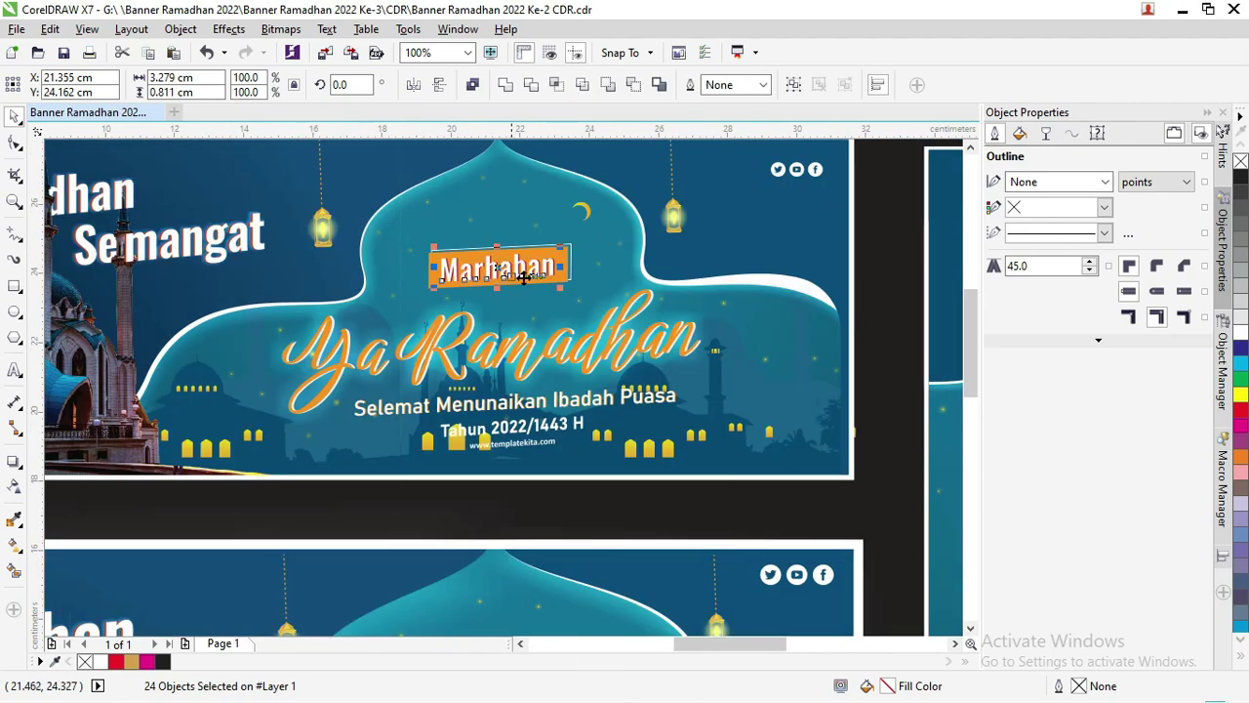
Select the red shadow of the letter M in the upper banner's "Marhaban" and inspect its curve nodes.
double_click(518, 267)
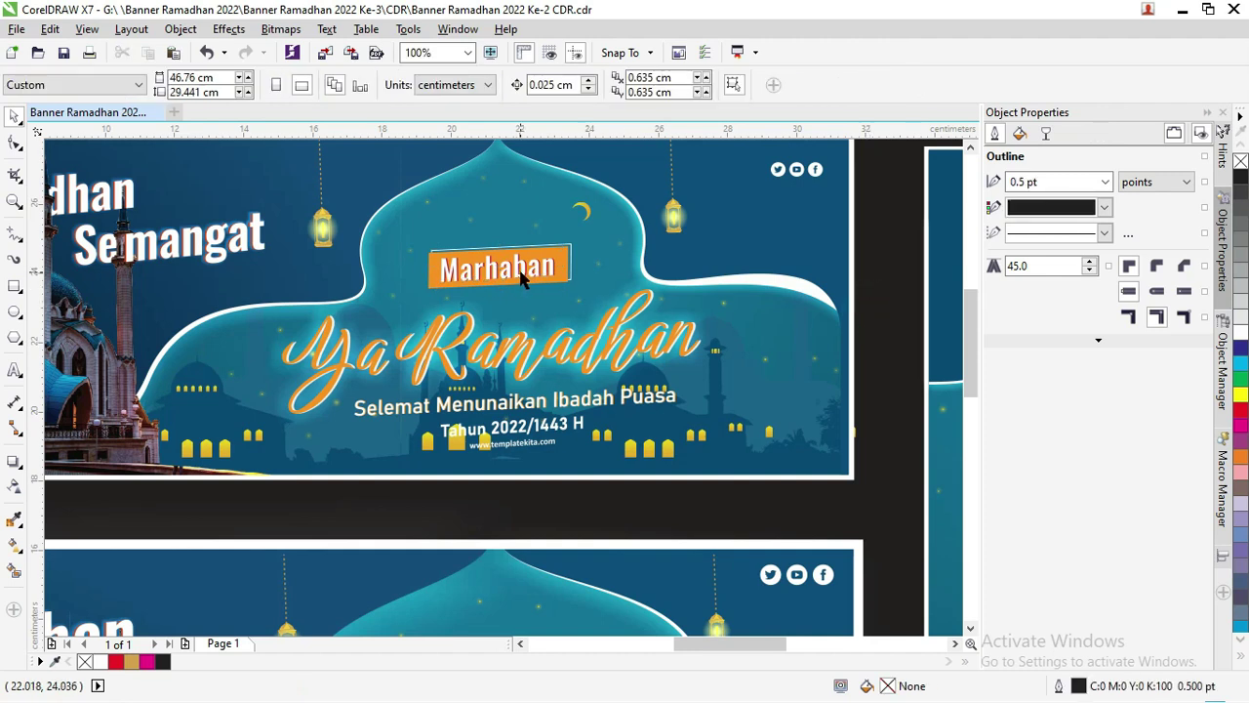
left_click(15, 117)
scroll(351, 249, "up", 5)
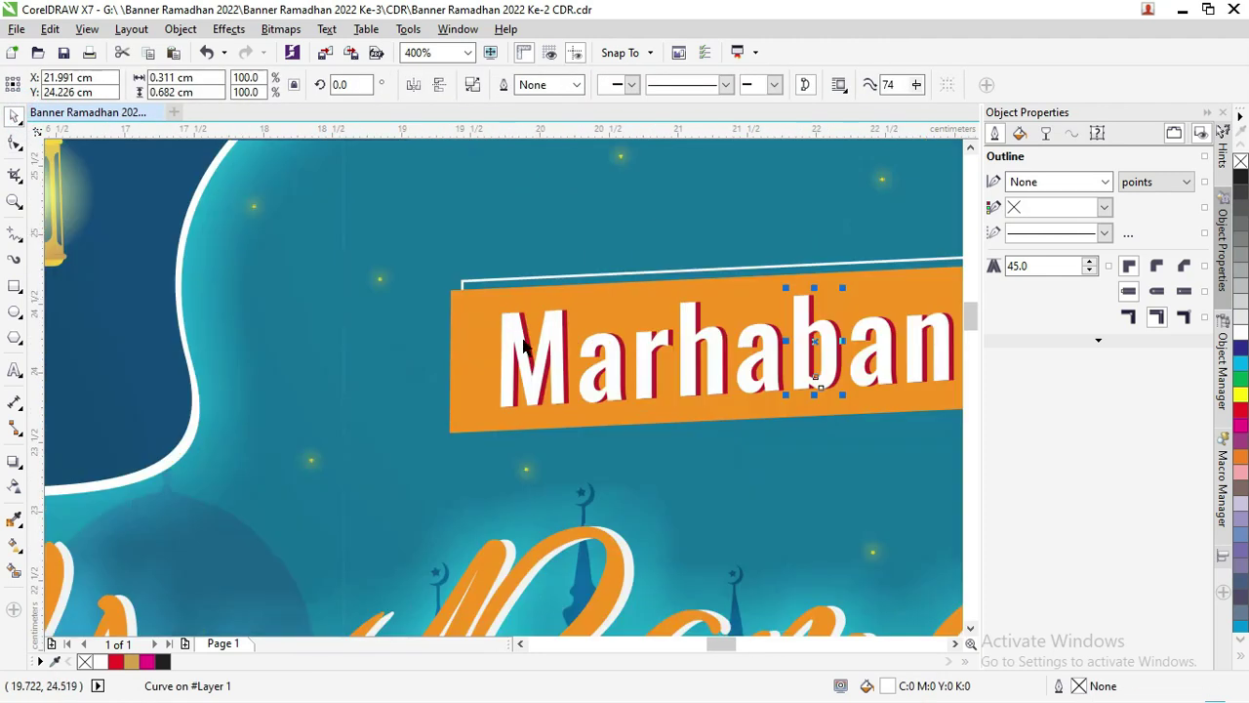
left_click(524, 345)
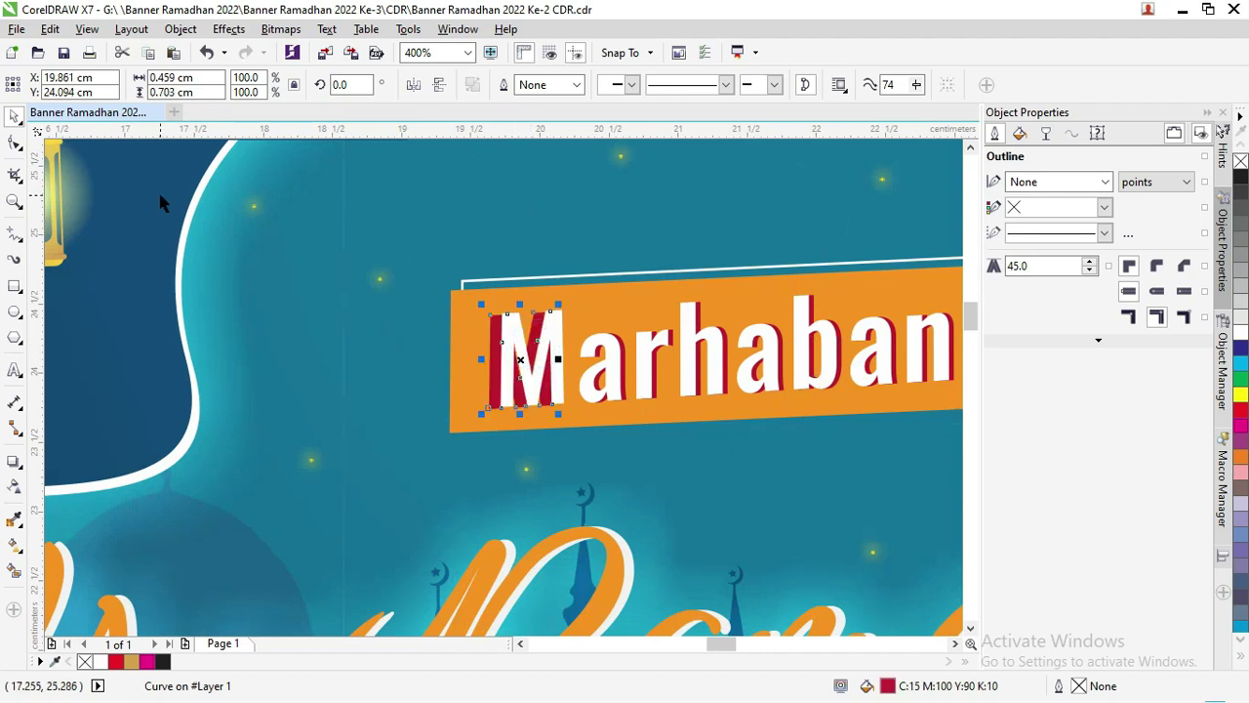
left_click(15, 142)
scroll(547, 322, "up", 3)
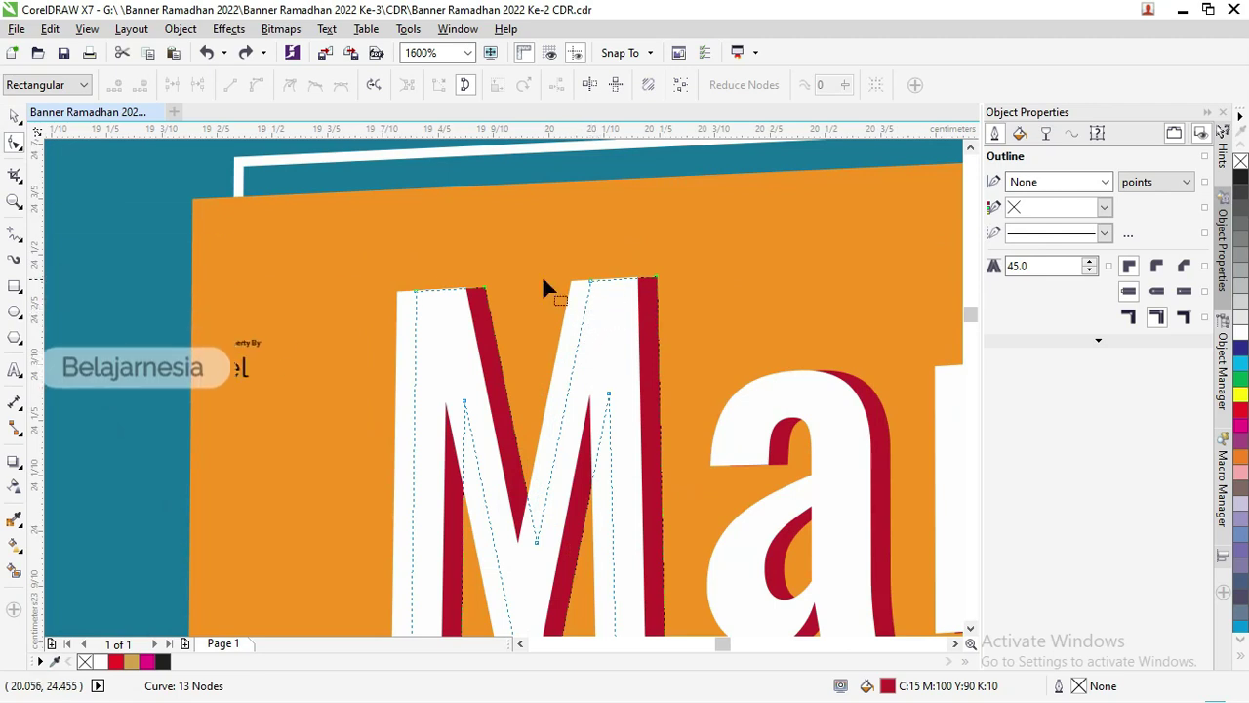
left_click(15, 116)
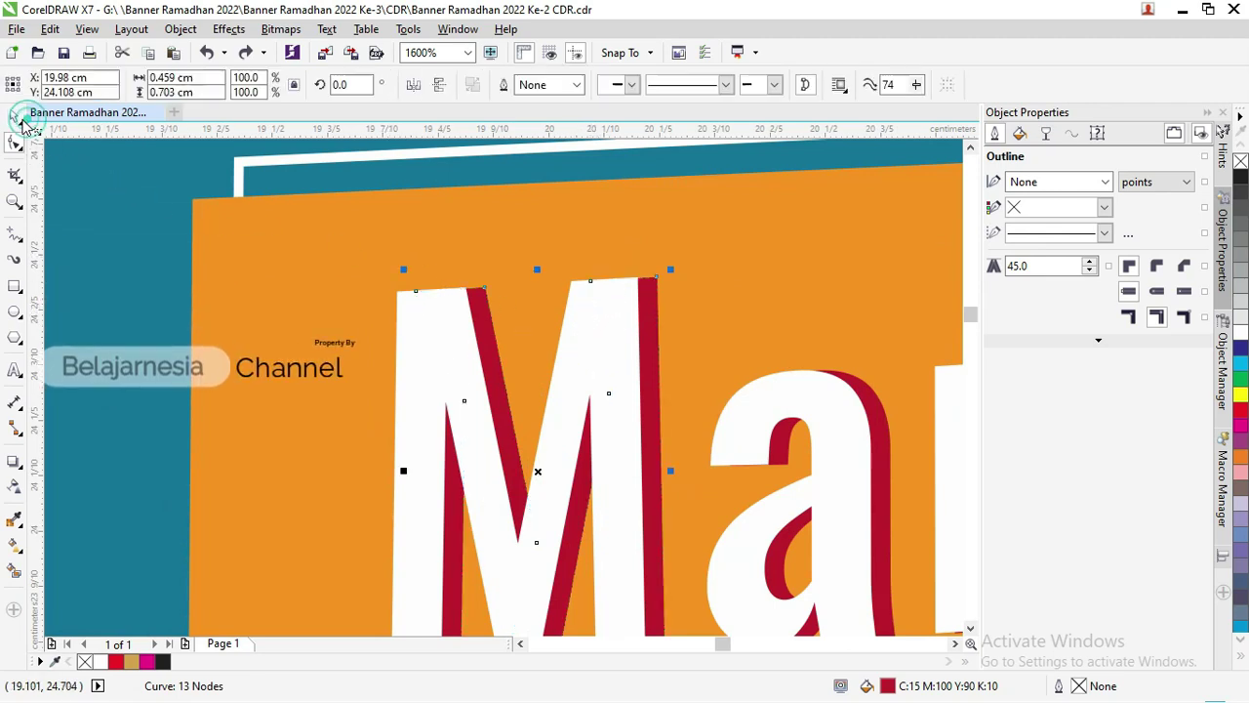
Select the "Ya Ramadhan" lettering of the upper landscape banner and check which object commands, such as ungrouping, are available for it.
scroll(332, 269, "down", 4)
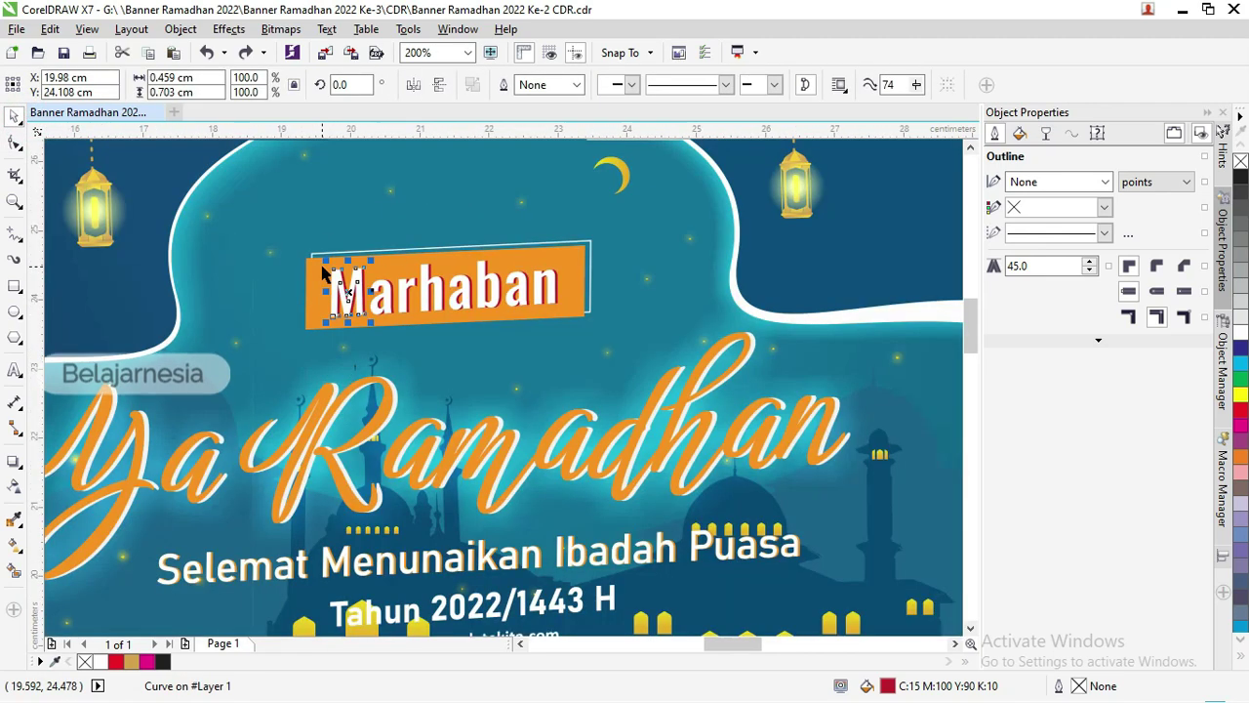
scroll(330, 275, "down", 2)
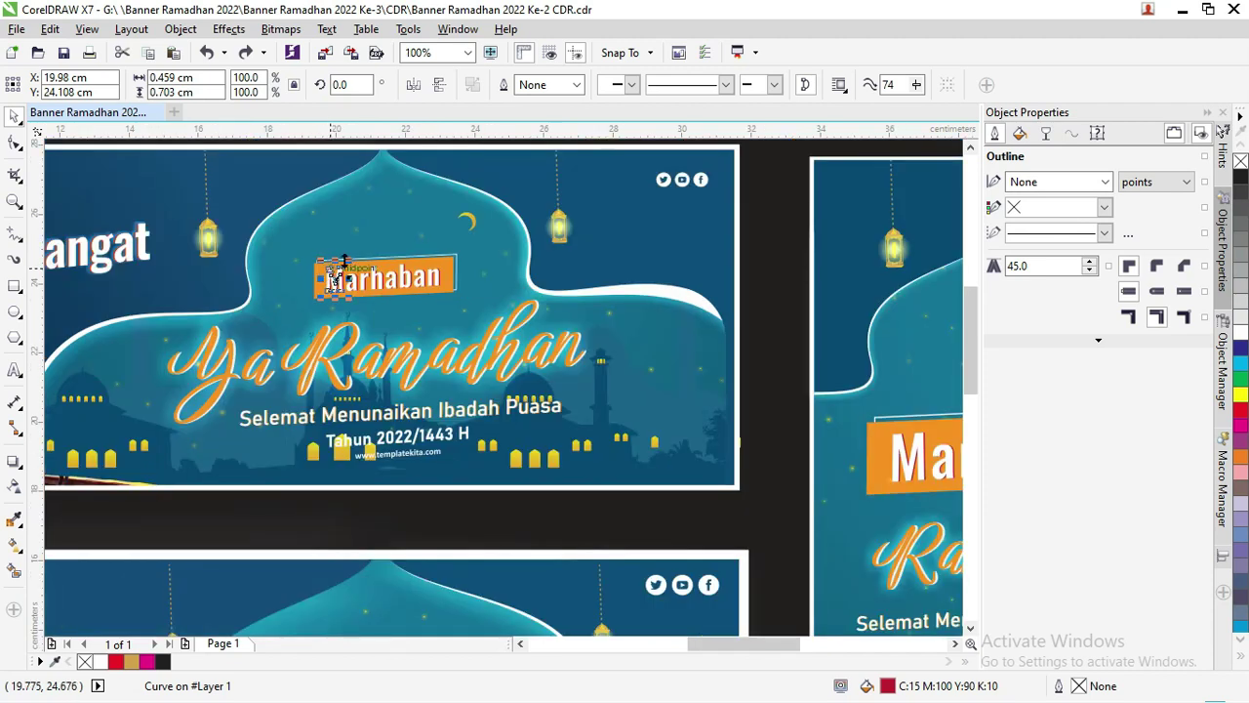
left_click(340, 334)
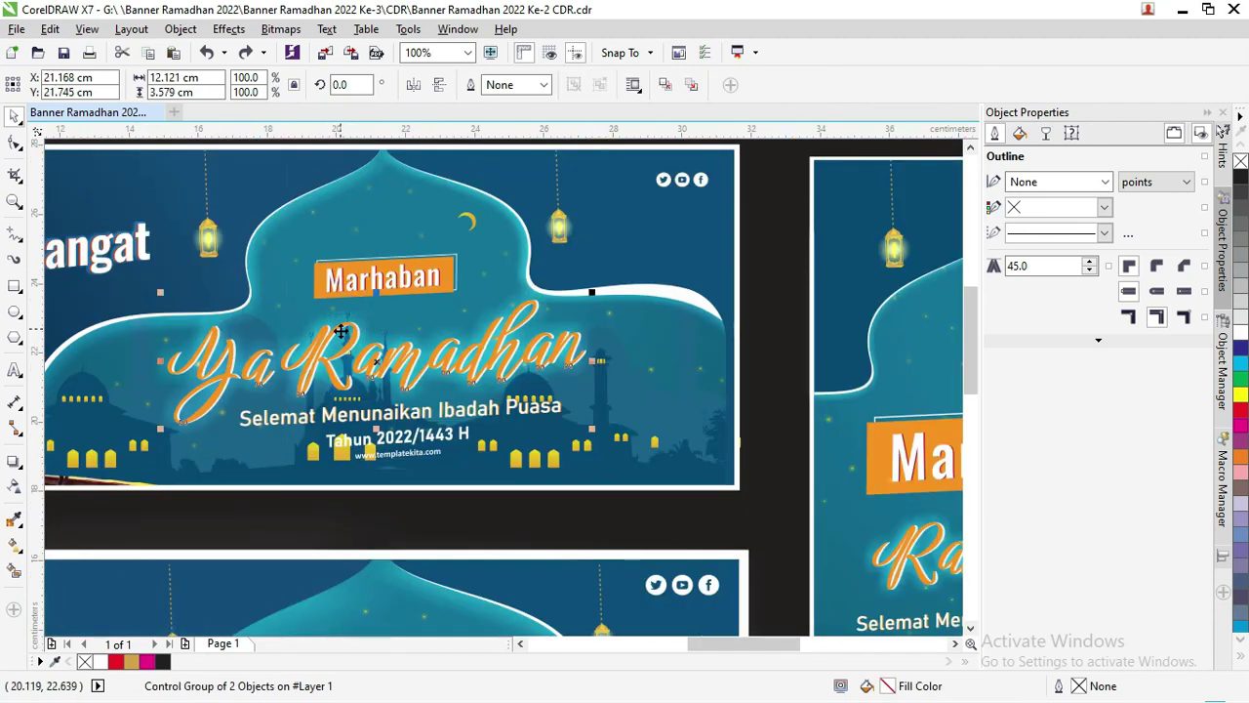
right_click(341, 333)
left_click(761, 349)
scroll(969, 358, "down", 1)
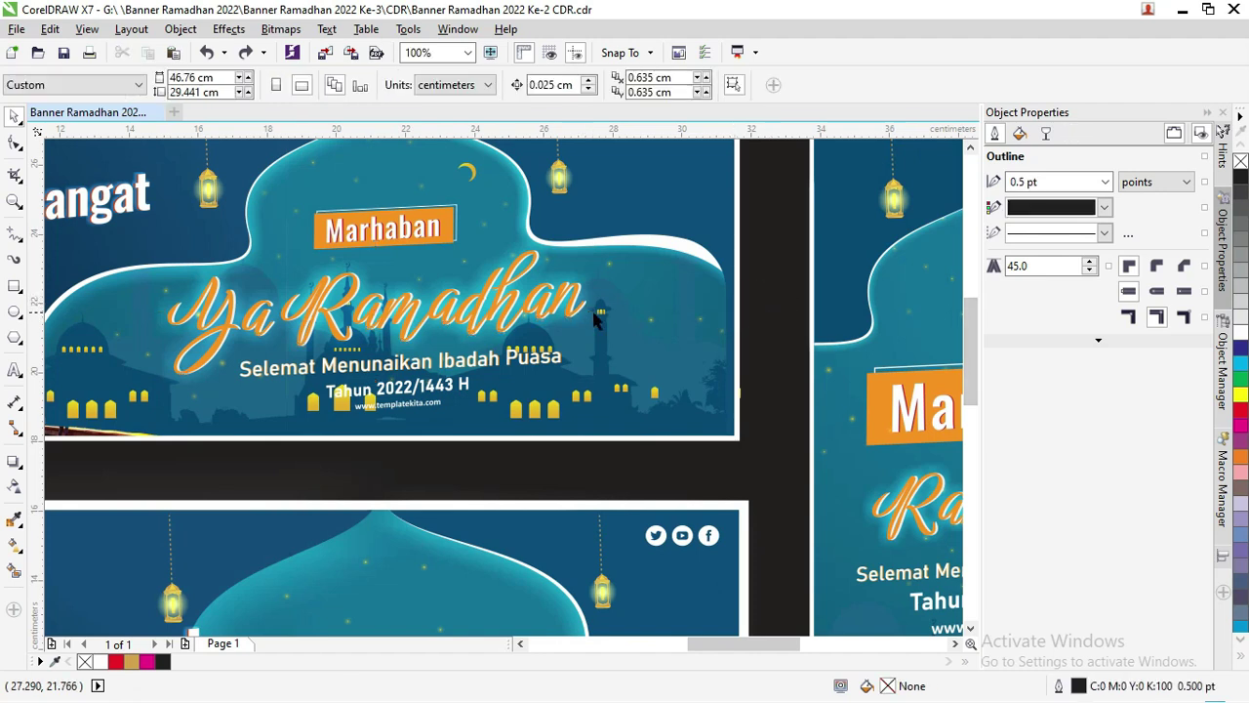
scroll(509, 294, "up", 1)
scroll(509, 295, "up", 1)
right_click(510, 299)
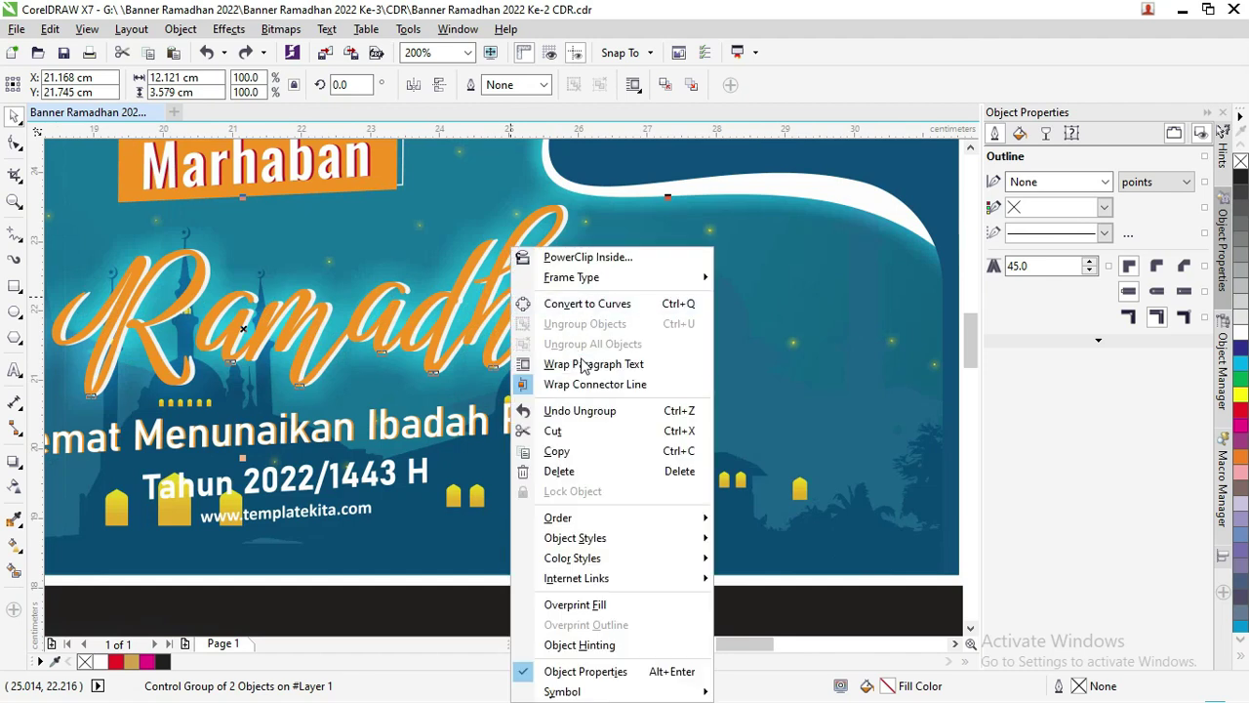
left_click(493, 311)
right_click(457, 303)
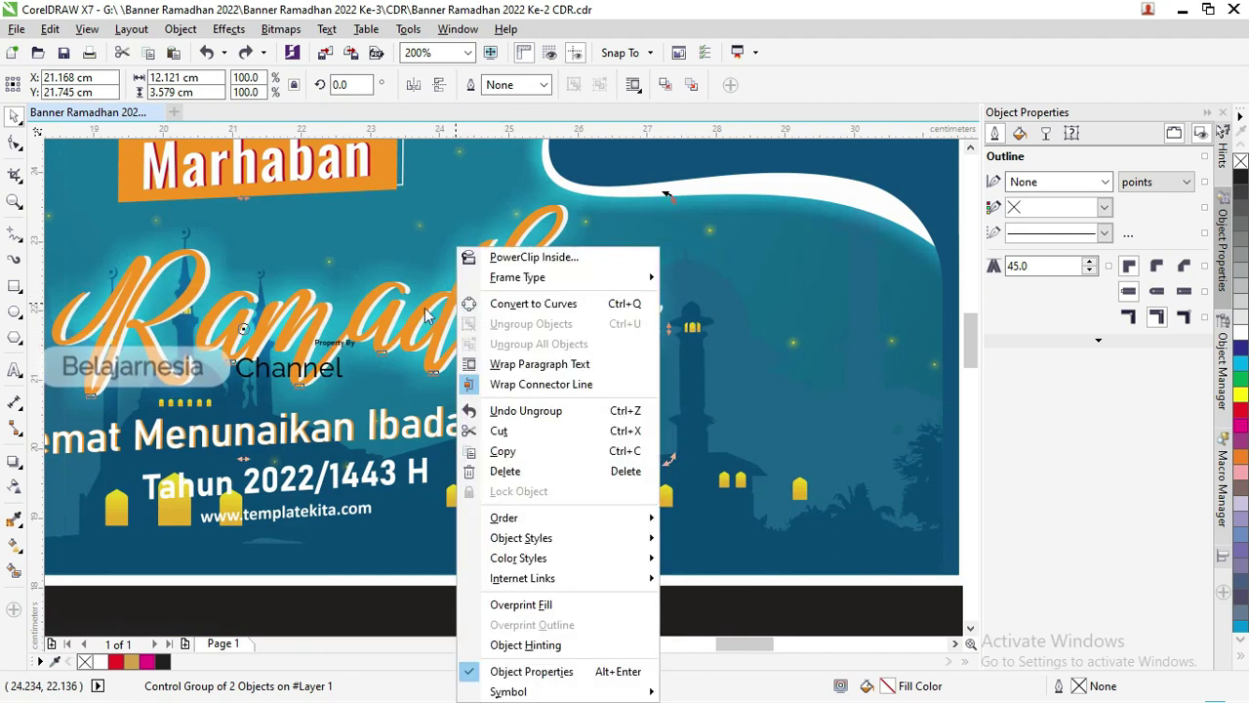
left_click(427, 314)
Move the "Ya Ramadhan" lettering of the upper landscape banner about 0.7 cm down and check its object commands again.
scroll(426, 314, "down", 2)
left_click(584, 285)
left_click(435, 302)
right_click(385, 323)
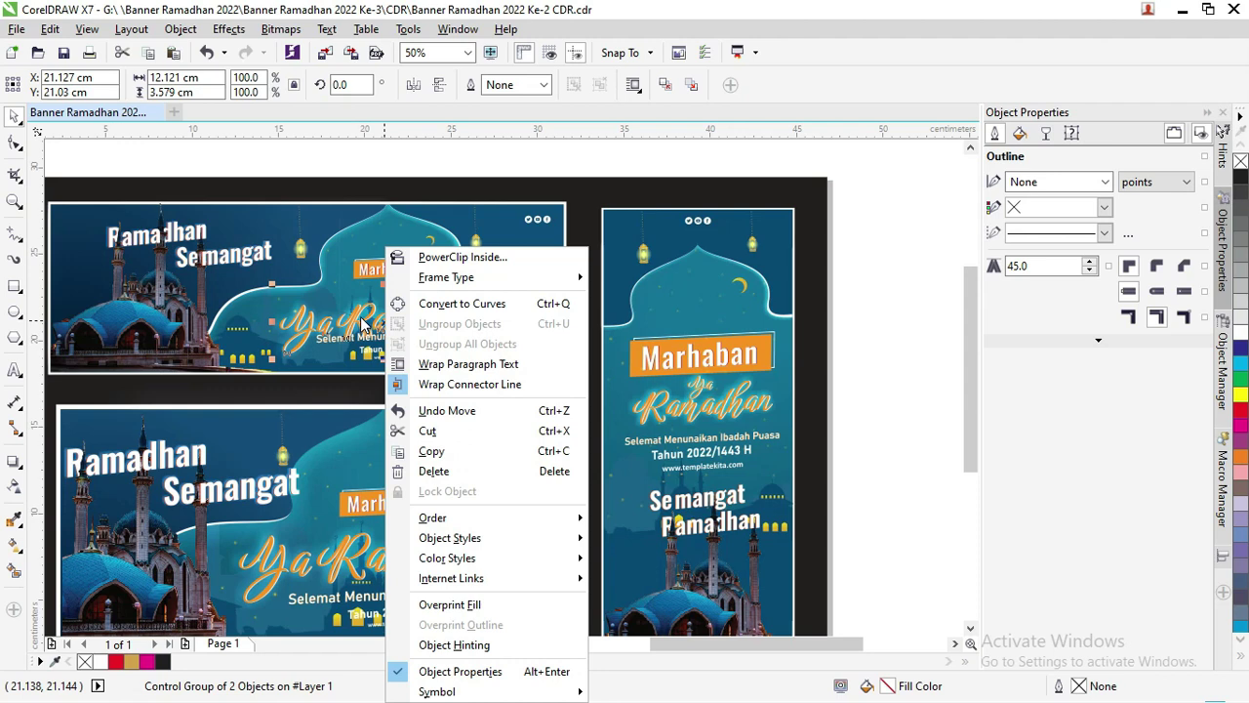
left_click(362, 322)
Break apart the drop shadow group of the "Ya Ramadhan" lettering in the upper landscape banner.
scroll(362, 323, "up", 2)
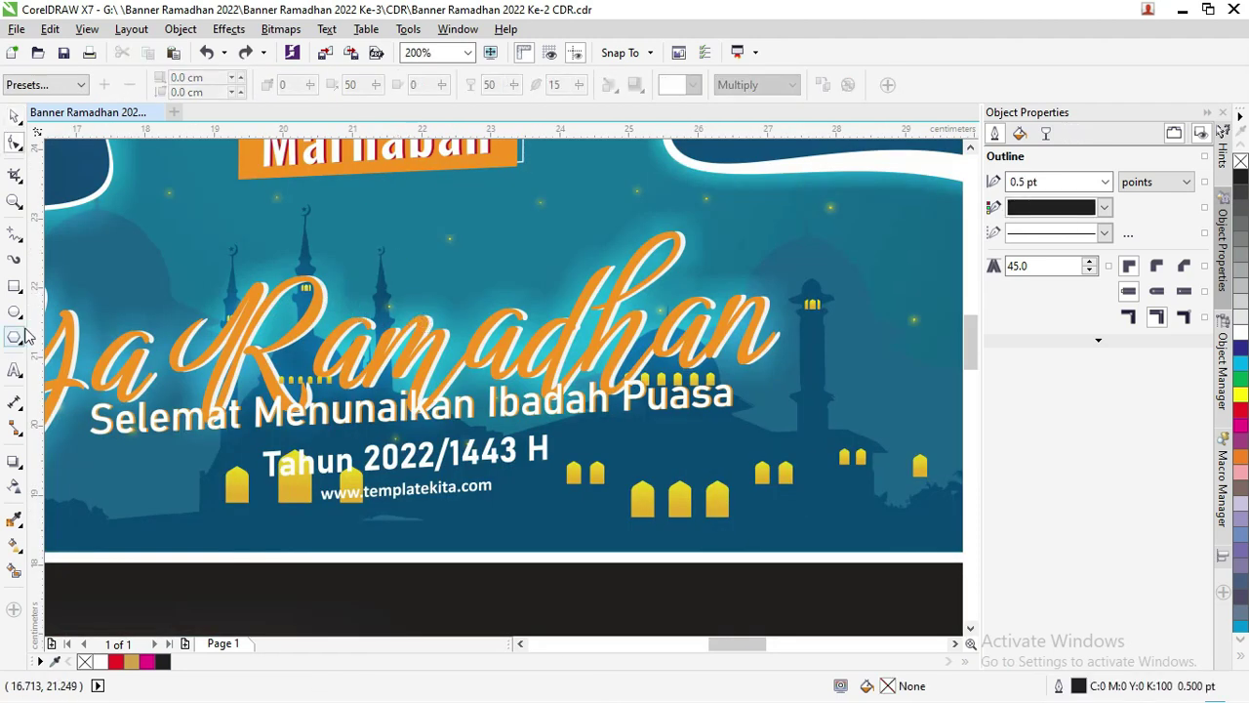
left_click(15, 118)
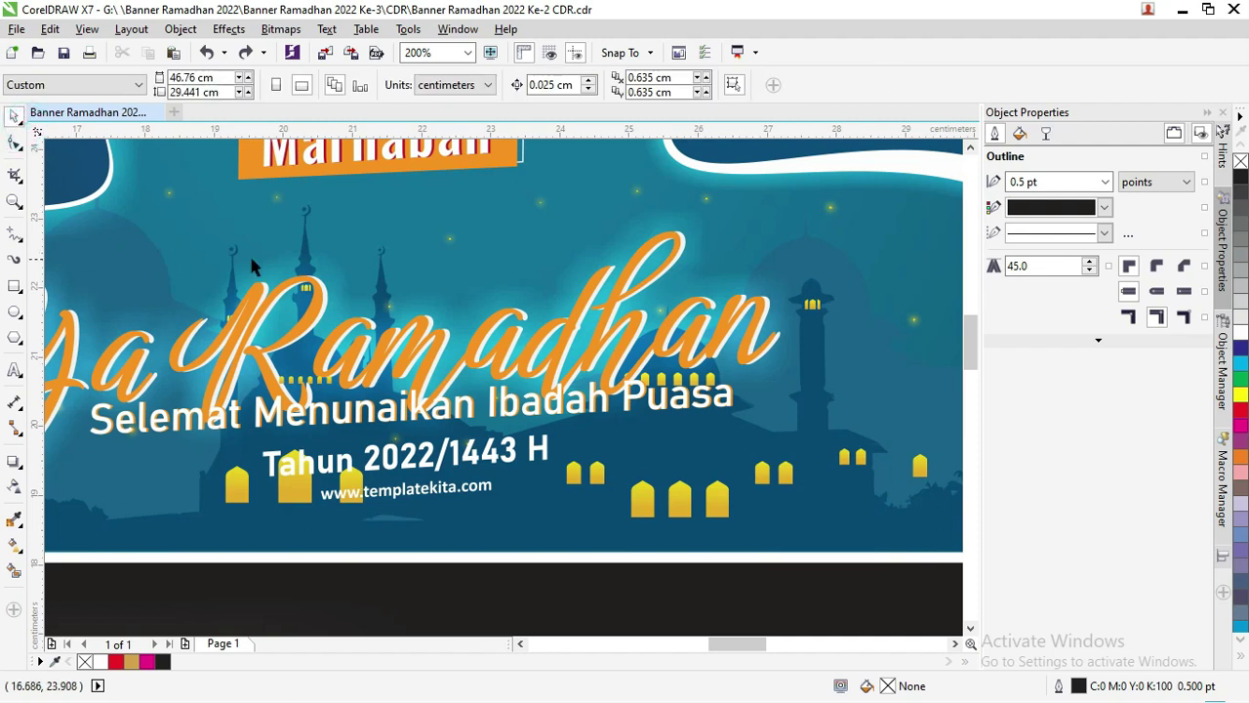
left_click(298, 278)
scroll(307, 280, "up", 2)
right_click(307, 281)
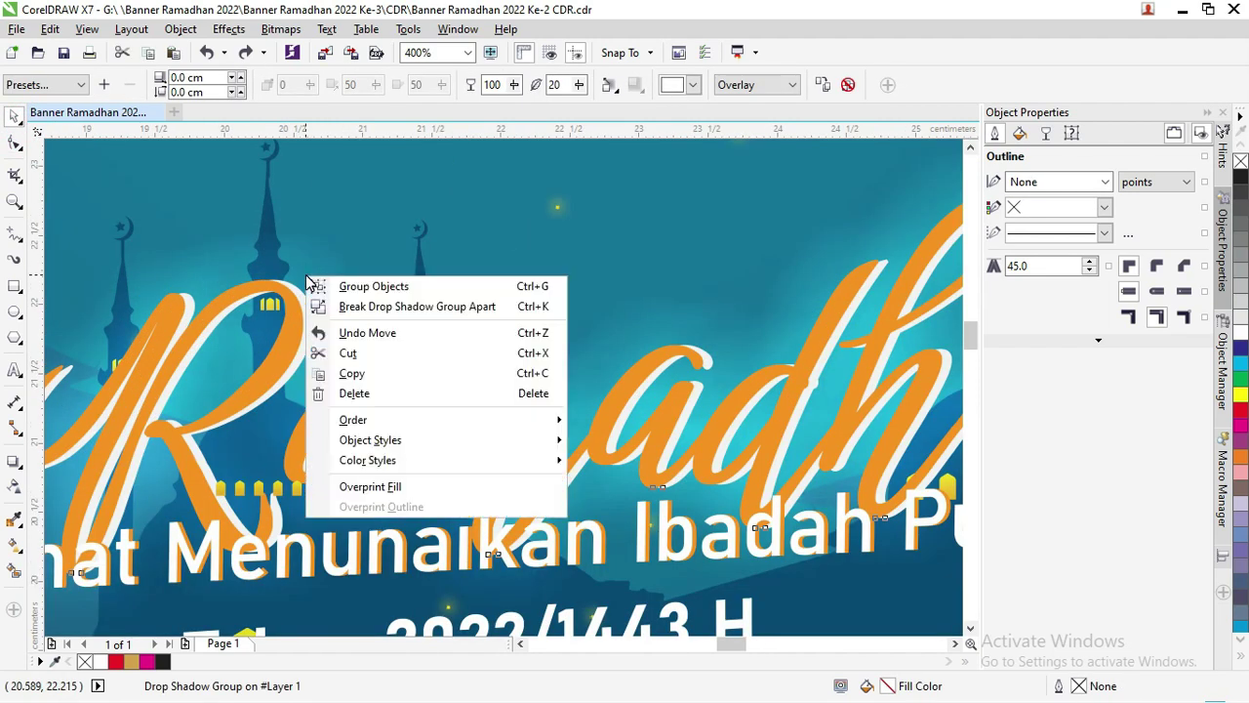
left_click(346, 306)
scroll(344, 300, "down", 3)
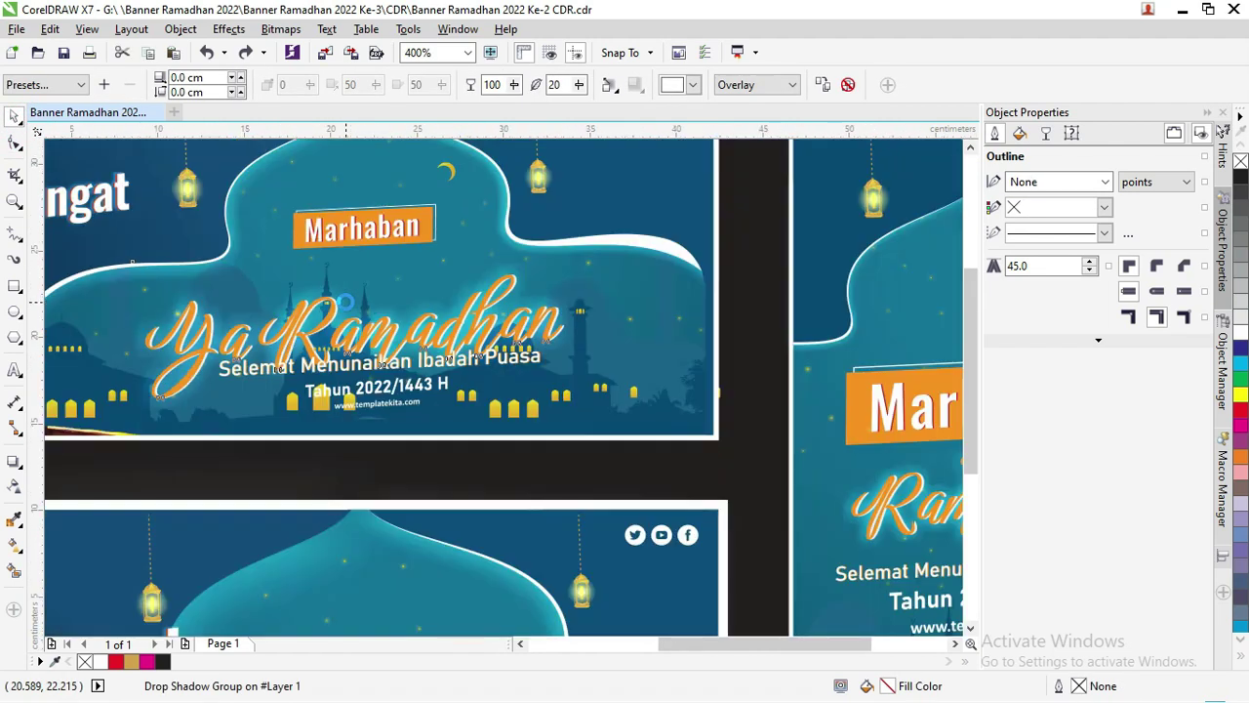
Separate the "Ya Ramadhan" lettering from its glow, moving the glow down to the banner's lower edge and placing the lettering above the greeting line.
scroll(390, 398, "up", 1)
left_click(405, 222)
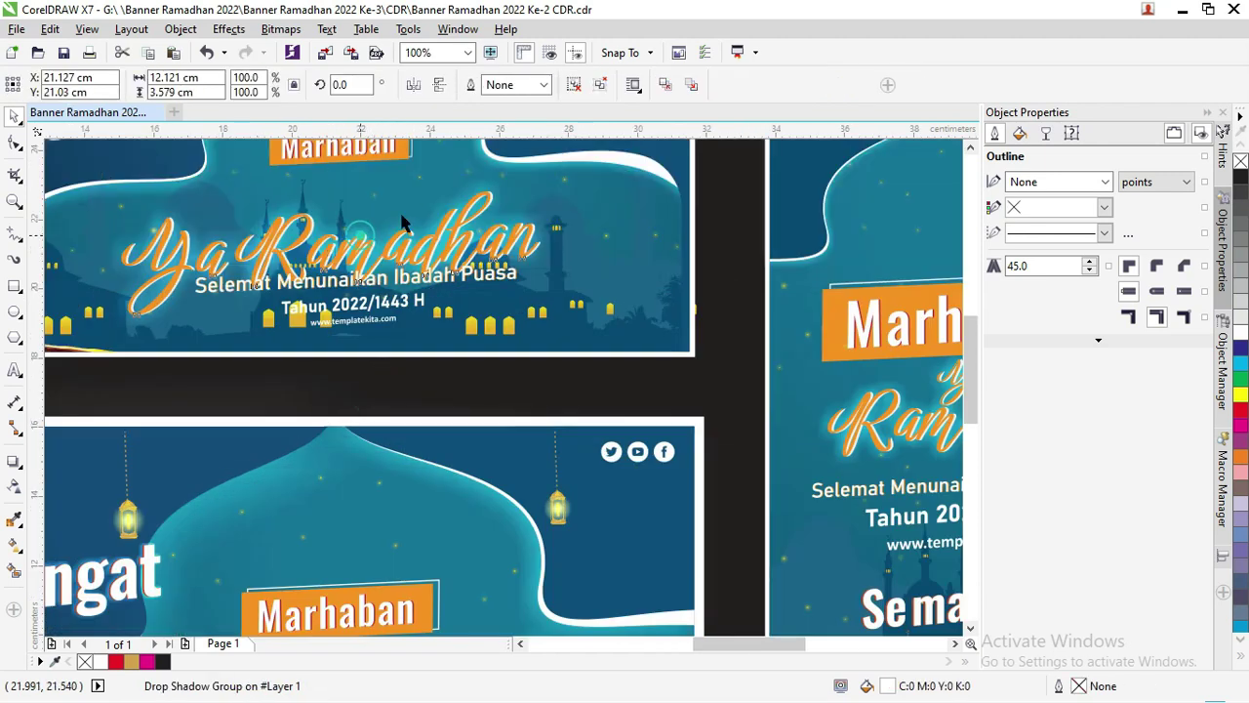
key("ctrl+z")
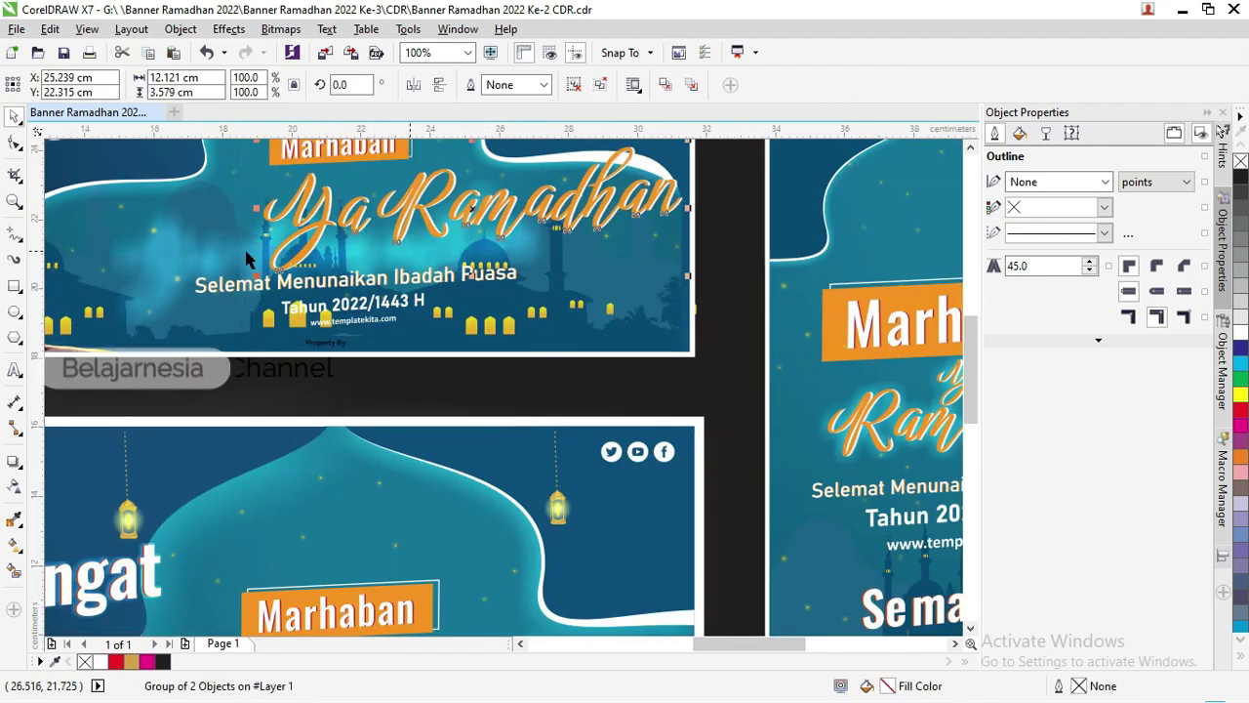
left_click(189, 259)
left_click_drag(189, 260, 195, 381)
left_click_drag(444, 228, 317, 228)
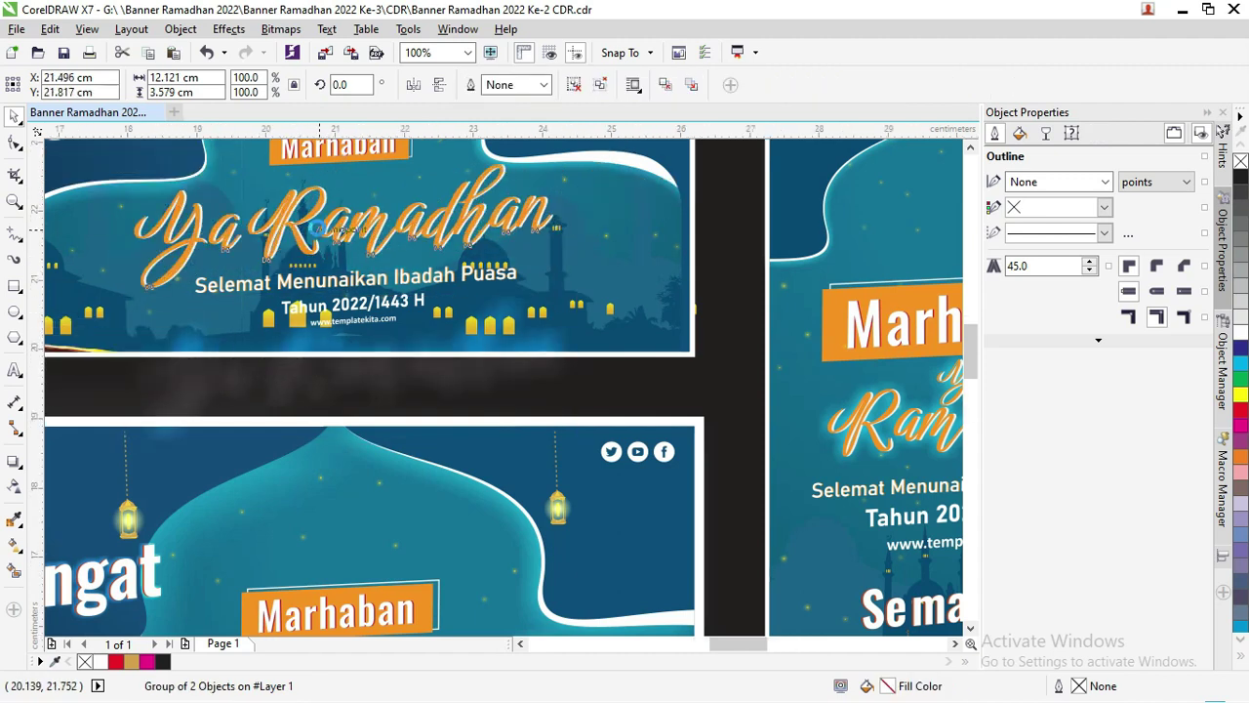
Ungroup all objects in the "Ya Ramadhan" lettering of the upper landscape banner.
scroll(317, 227, "up", 2)
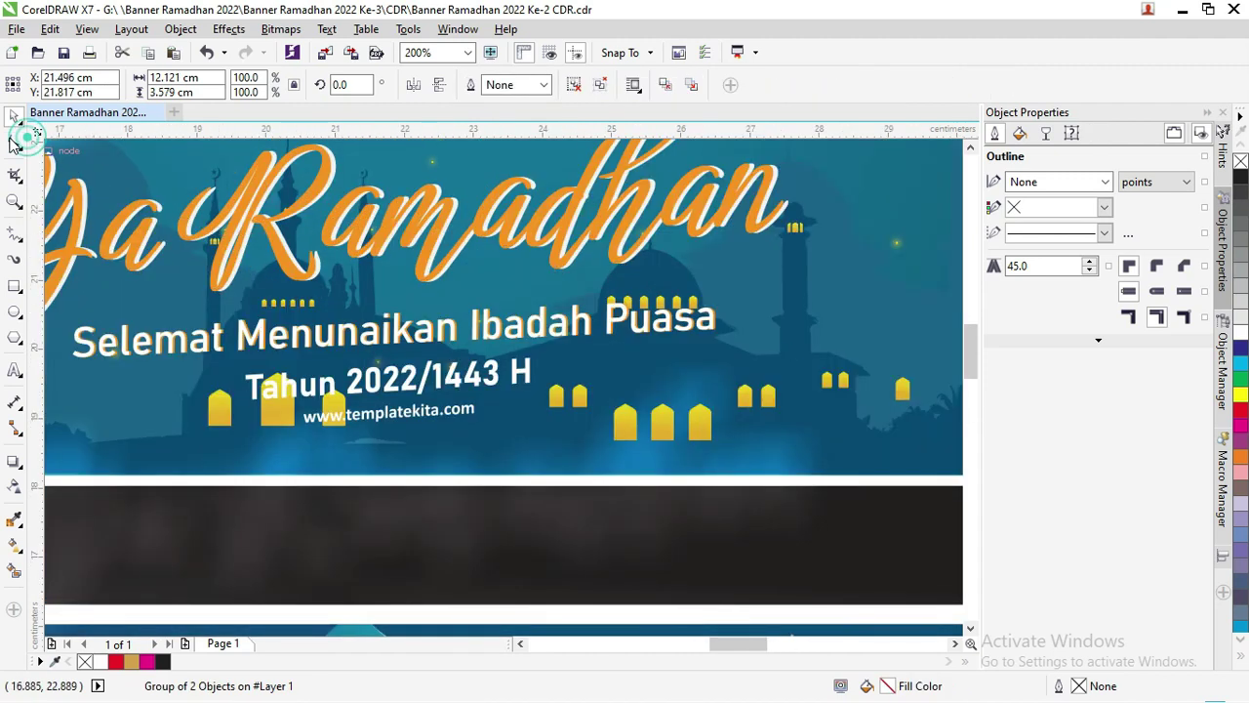
key("Escape")
left_click(293, 213)
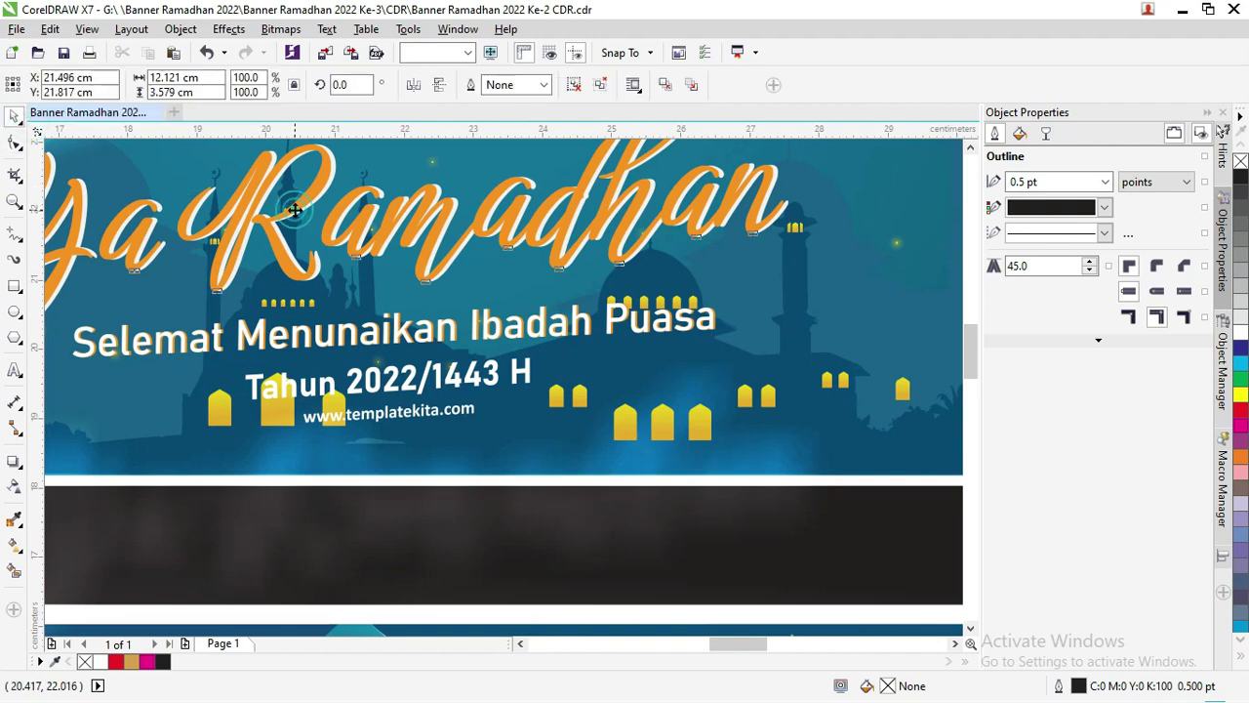
right_click(296, 214)
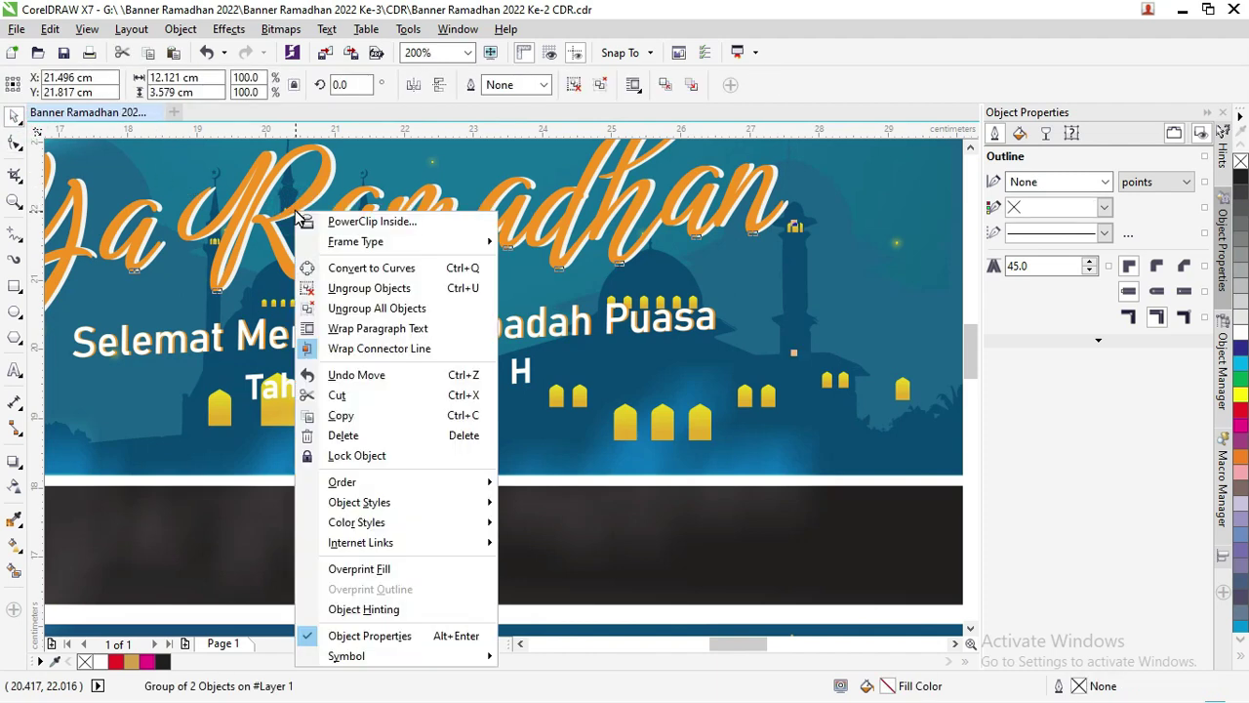
left_click(367, 309)
scroll(520, 415, "down", 1)
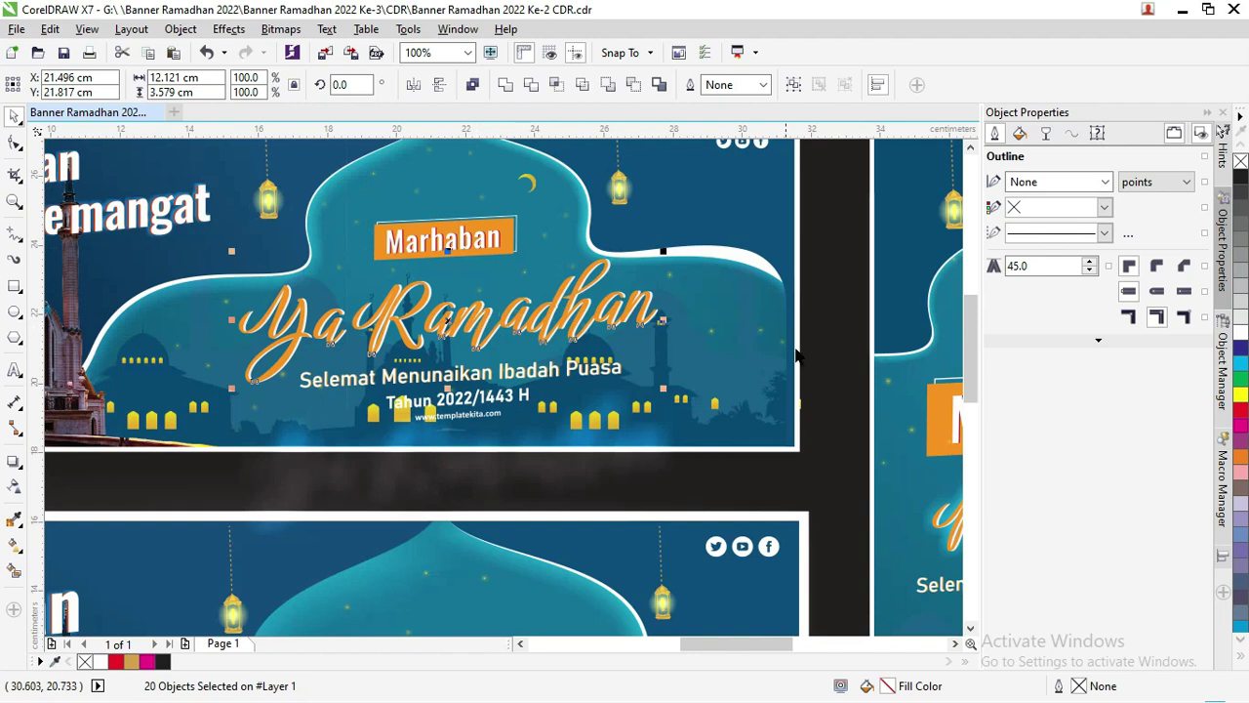
Shift the orange last letter a of "Ramadhan" slightly down and away from its white copy.
left_click(610, 312)
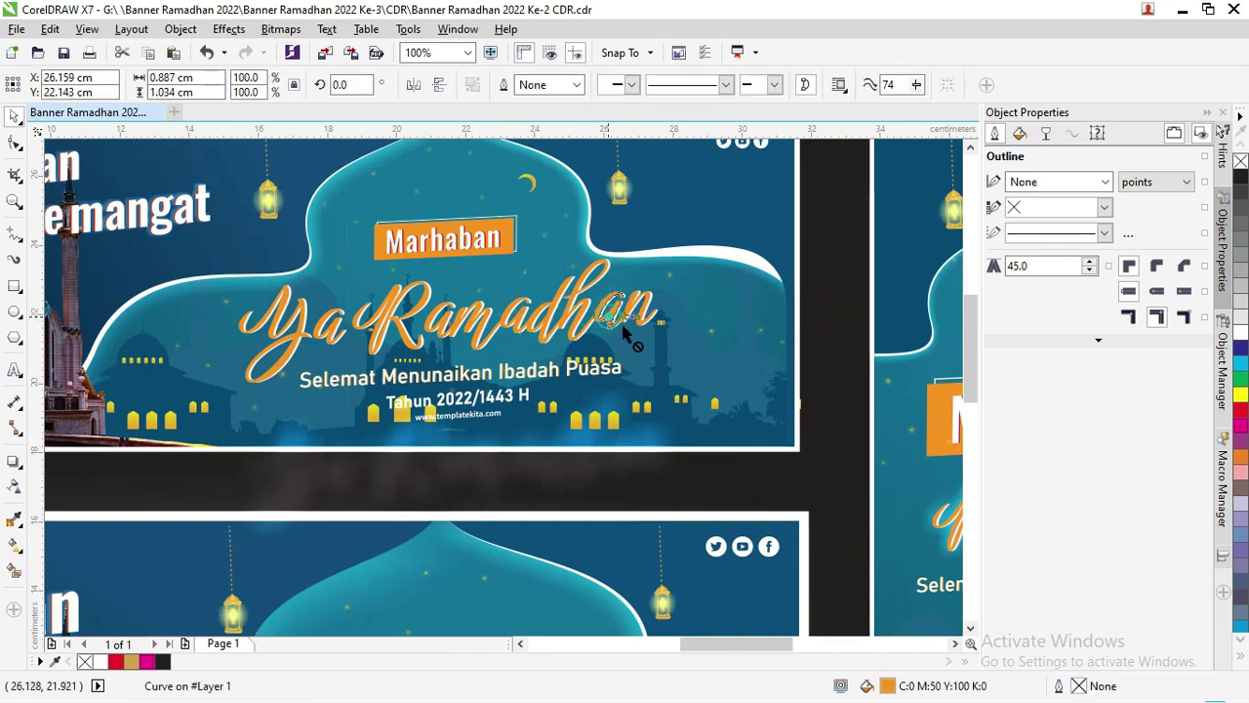
scroll(610, 311, "up", 1)
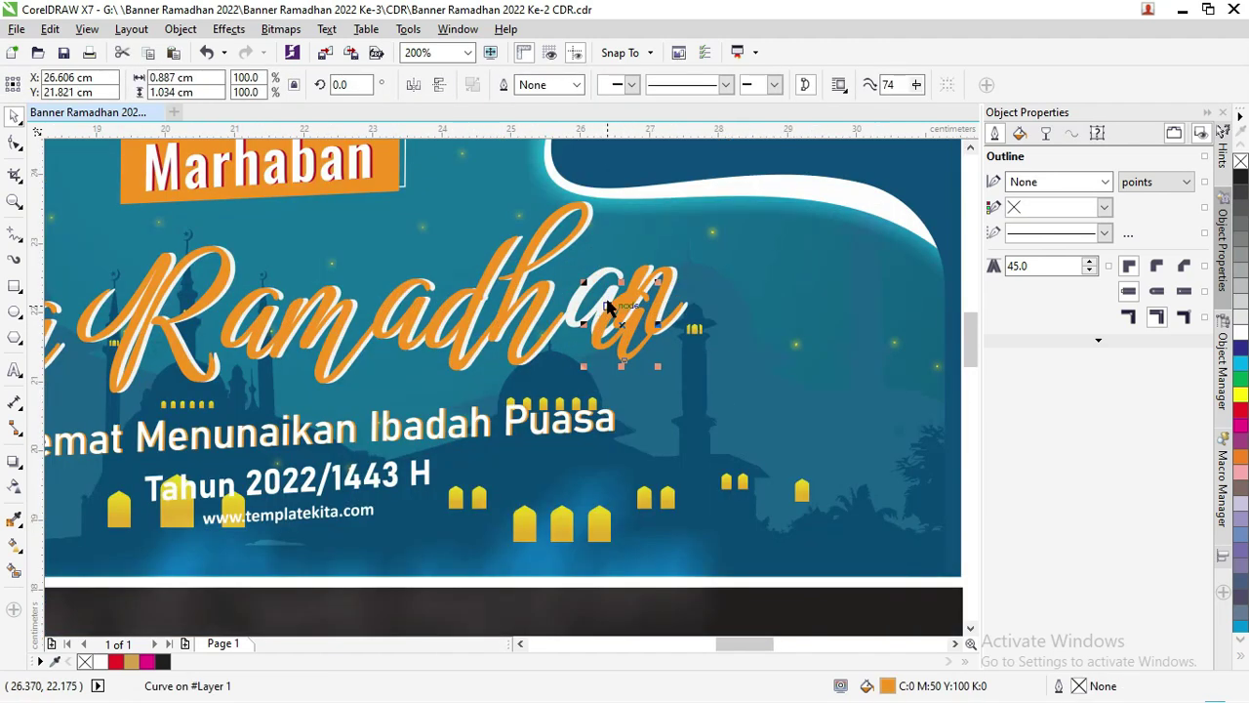
scroll(607, 308, "up", 2)
left_click_drag(620, 321, 542, 293)
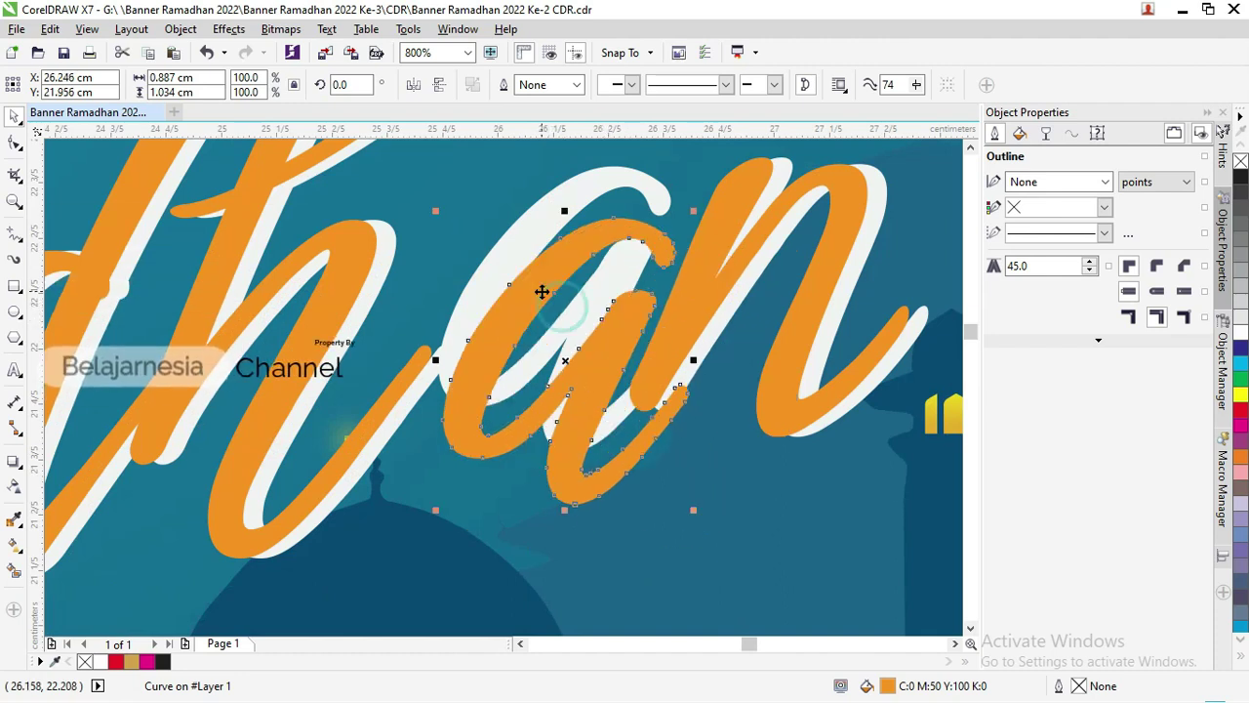
scroll(439, 299, "down", 3)
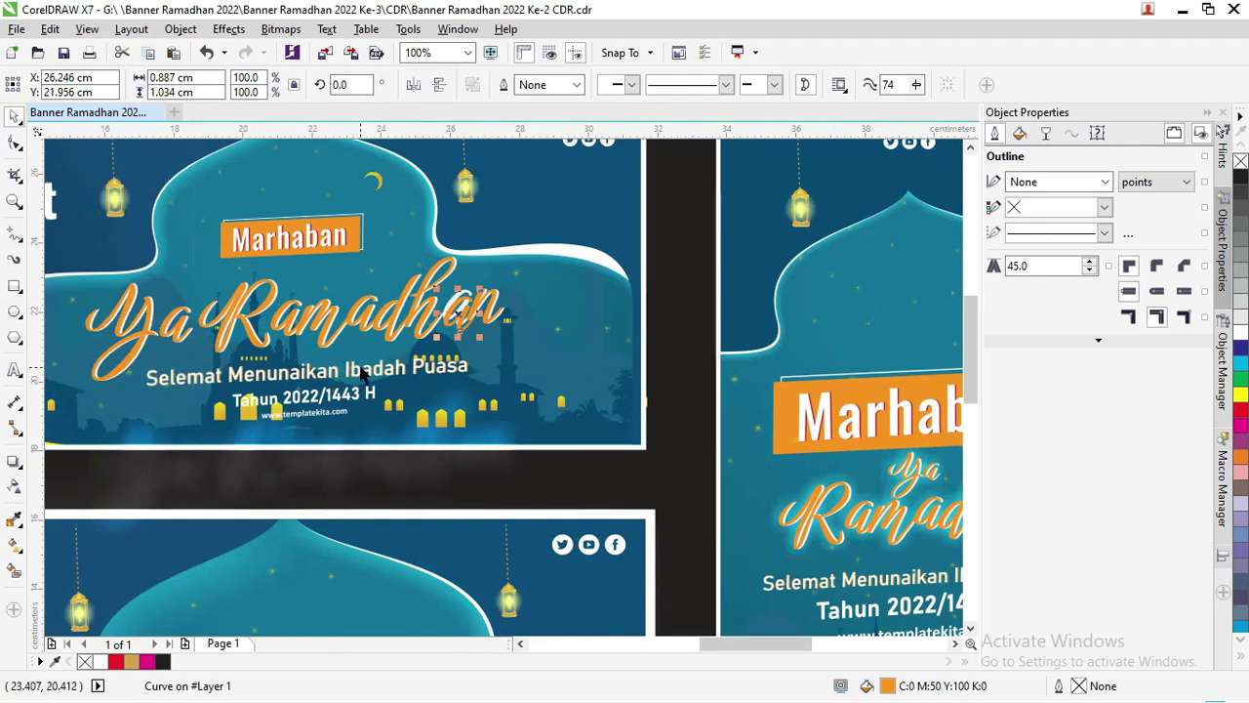
Ungroup all objects in the "Selemat Menunaikan Ibadah Puasa" line of the upper landscape banner.
left_click(361, 373)
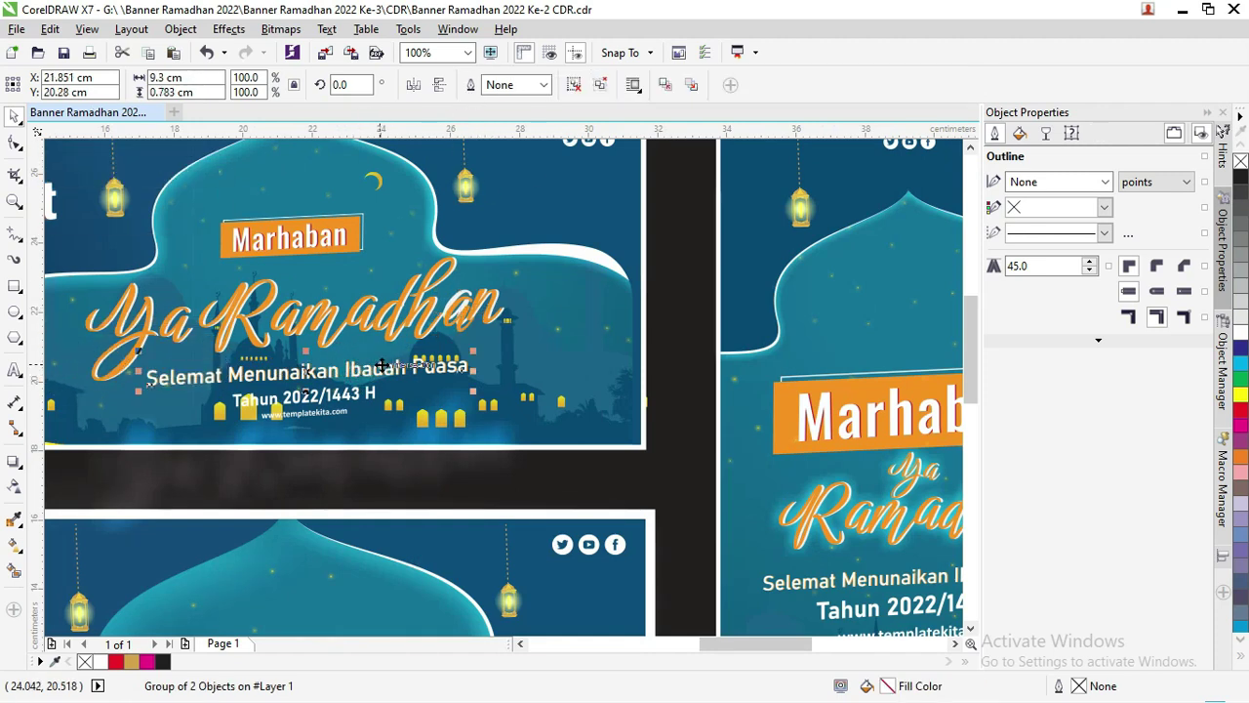
right_click(381, 365)
left_click(421, 345)
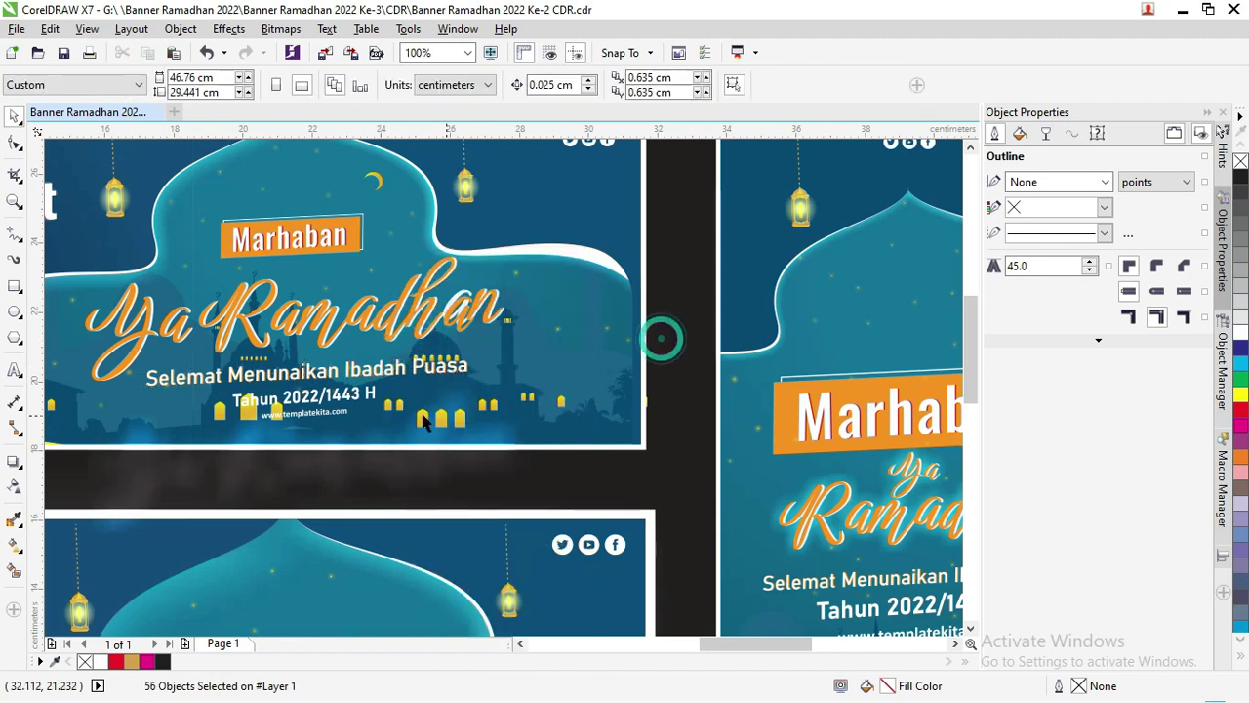
Ungroup all objects in the "Tahun 2022/1443 H" line and select the second digit 4 of 1443 as a separate curve.
left_click(341, 400)
scroll(338, 394, "up", 2)
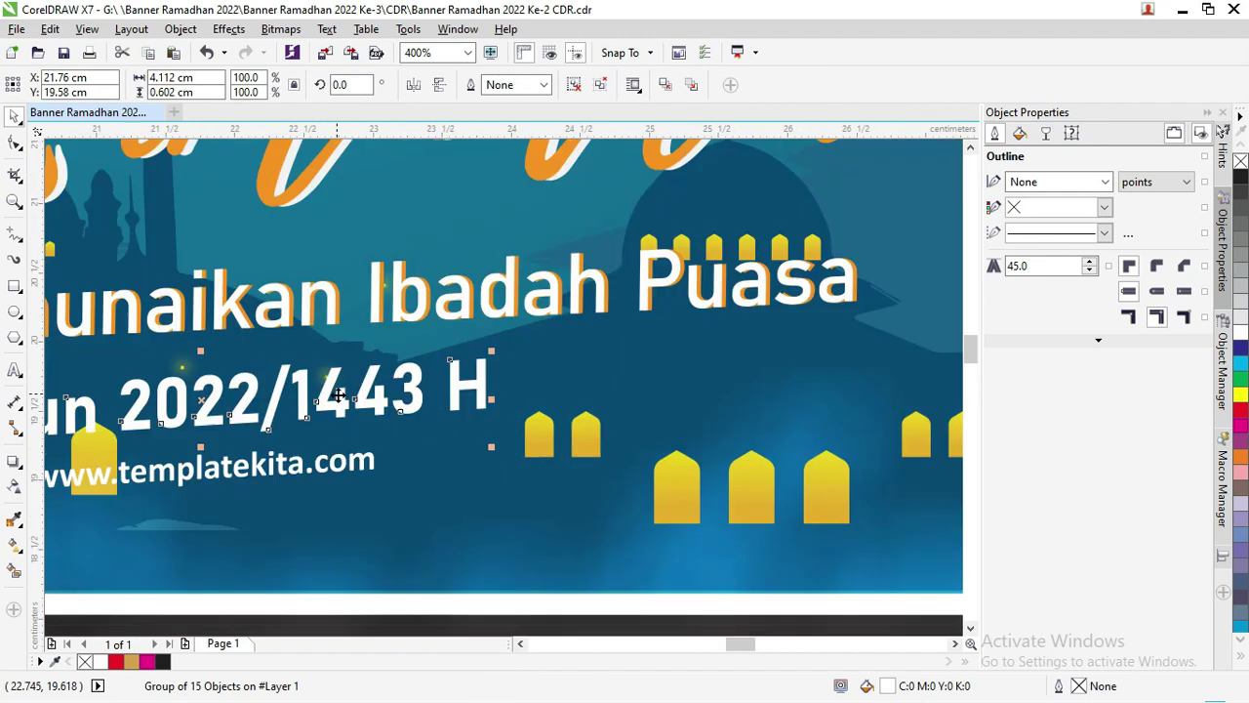
right_click(339, 394)
left_click(381, 343)
scroll(382, 342, "down", 1)
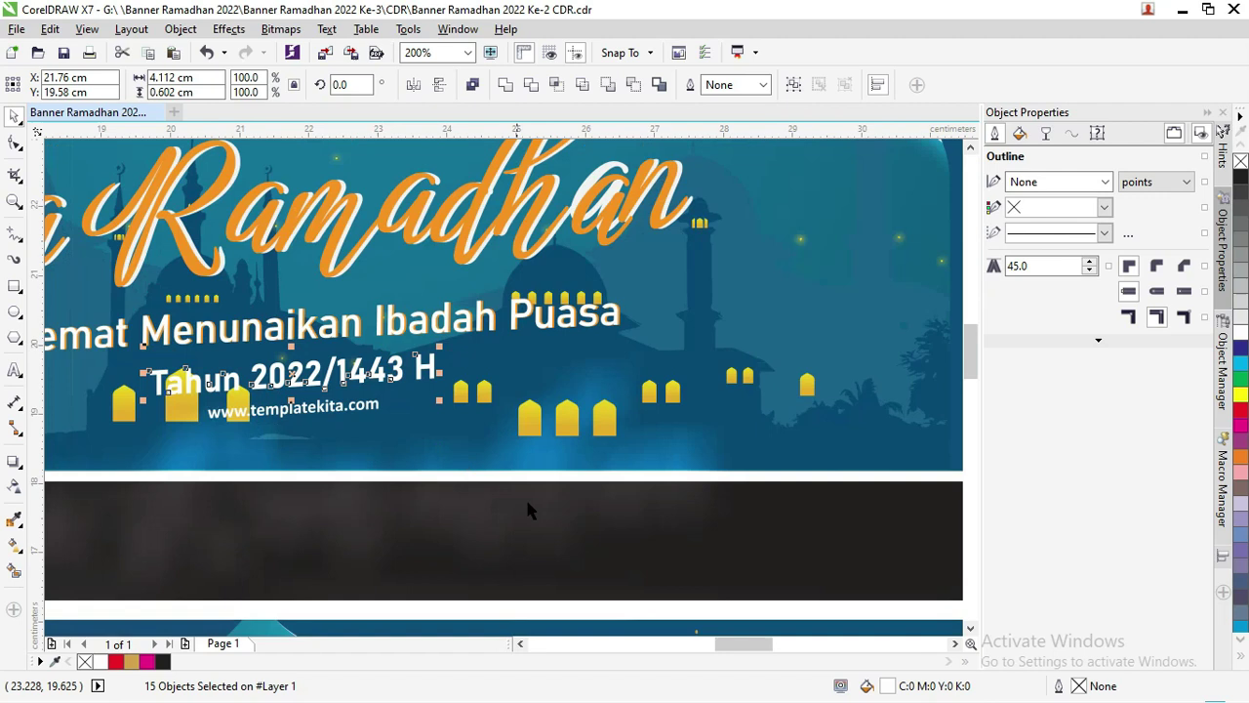
left_click(371, 380)
scroll(369, 383, "up", 2)
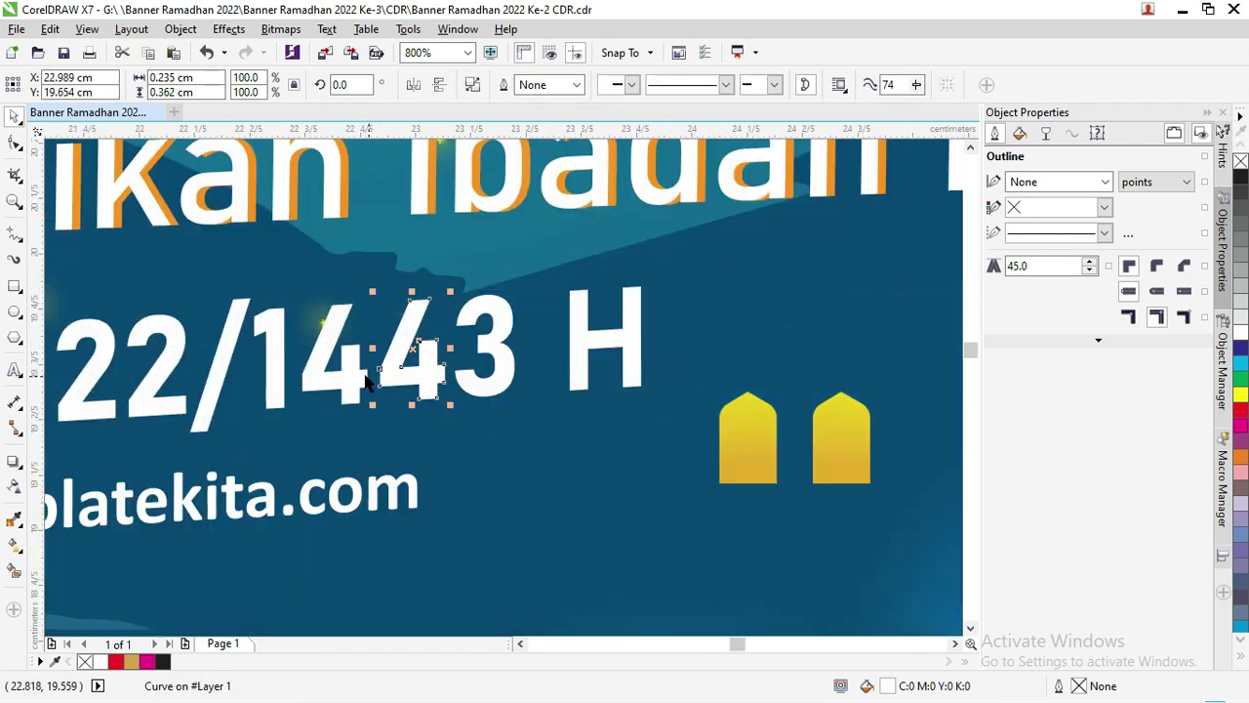
scroll(289, 371, "down", 2)
left_click(291, 408)
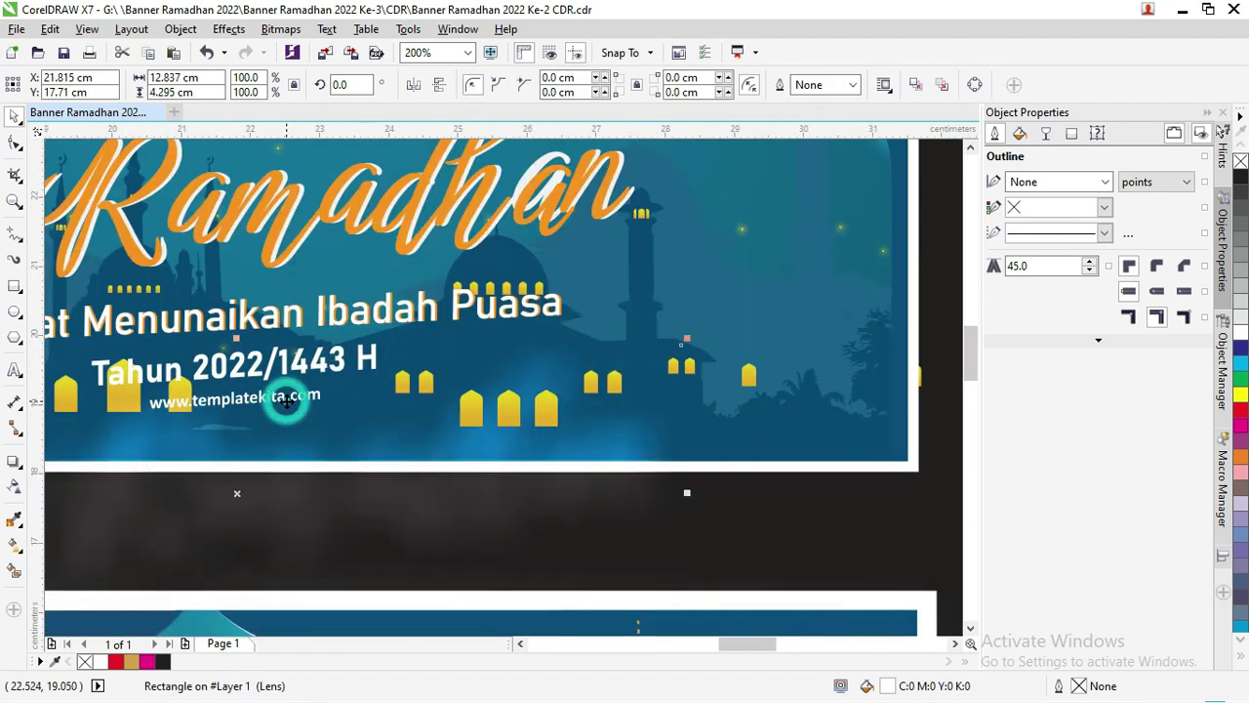
left_click_drag(363, 434, 440, 496)
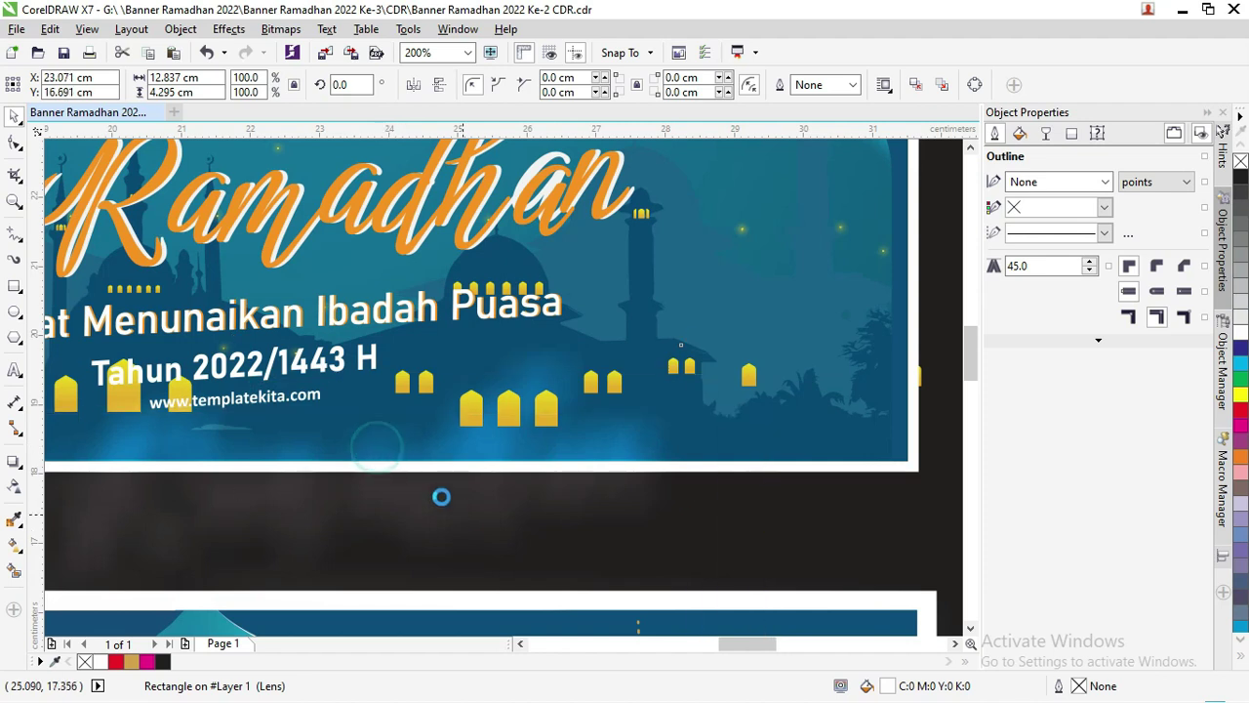
left_click(291, 403)
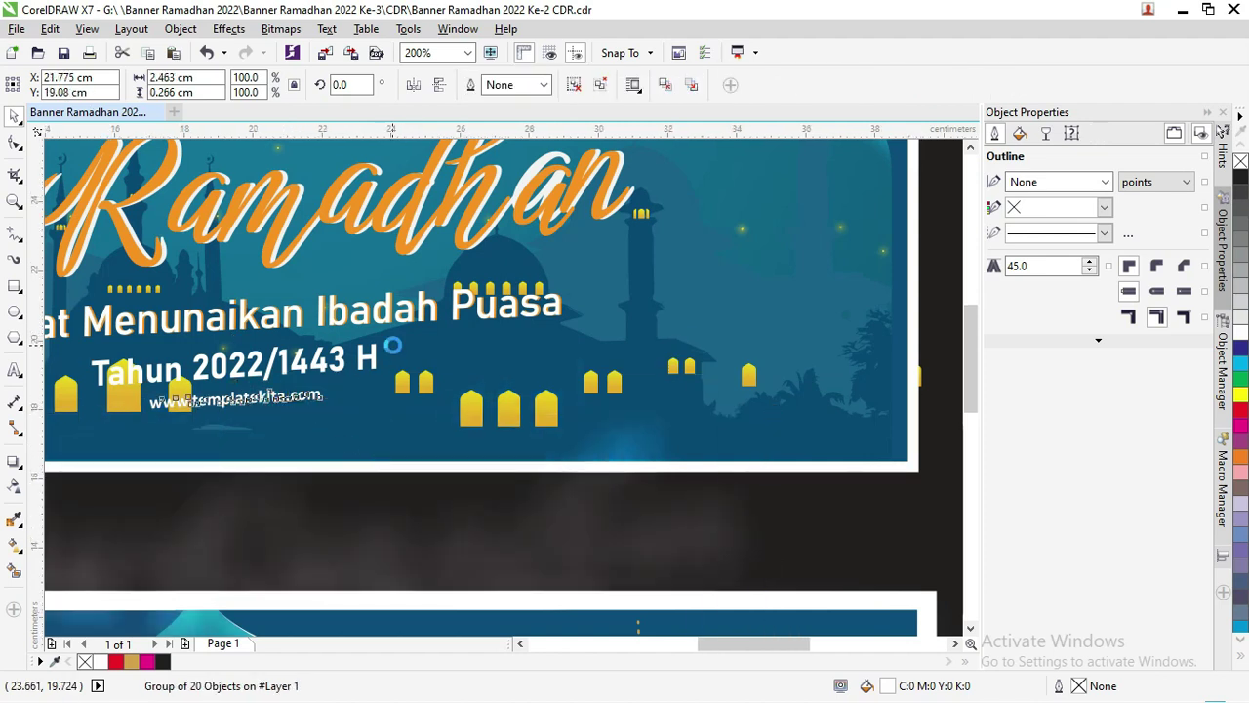
Add the artistic text "Ya Ramadhan" in the blank area above the upper landscape banner and select all its characters.
scroll(399, 370, "down", 3)
scroll(393, 344, "down", 3)
scroll(393, 344, "up", 1)
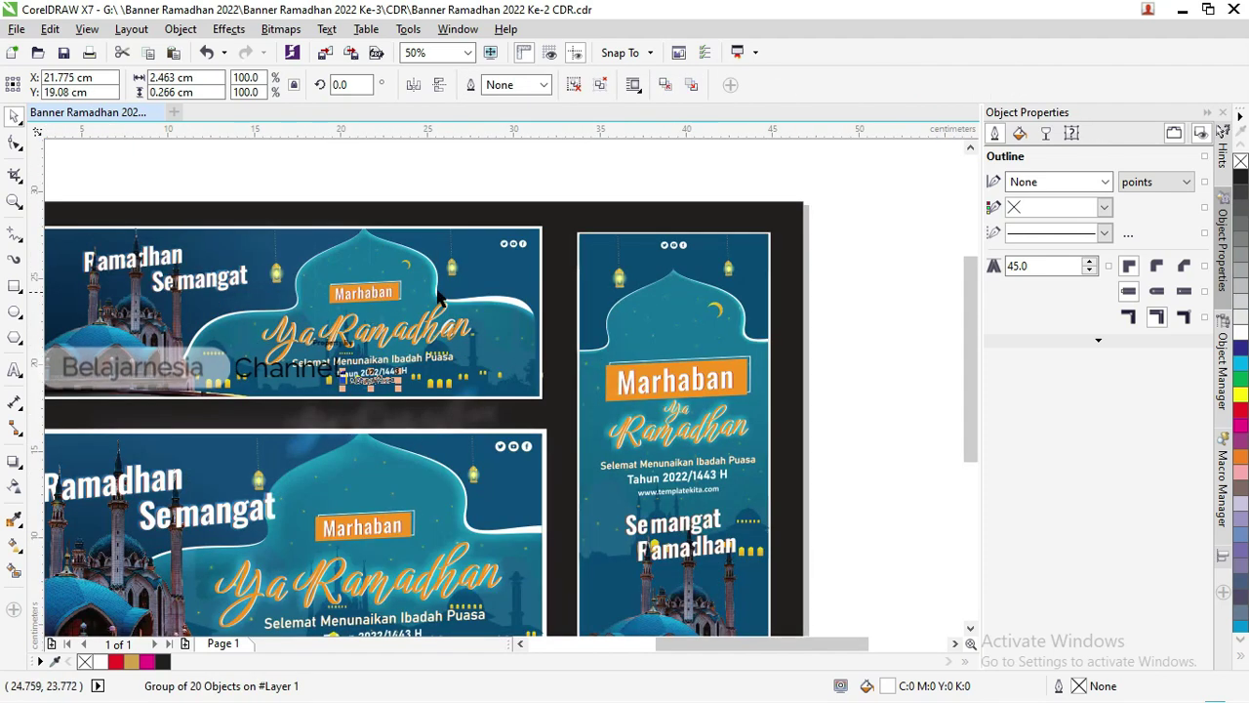
left_click(15, 373)
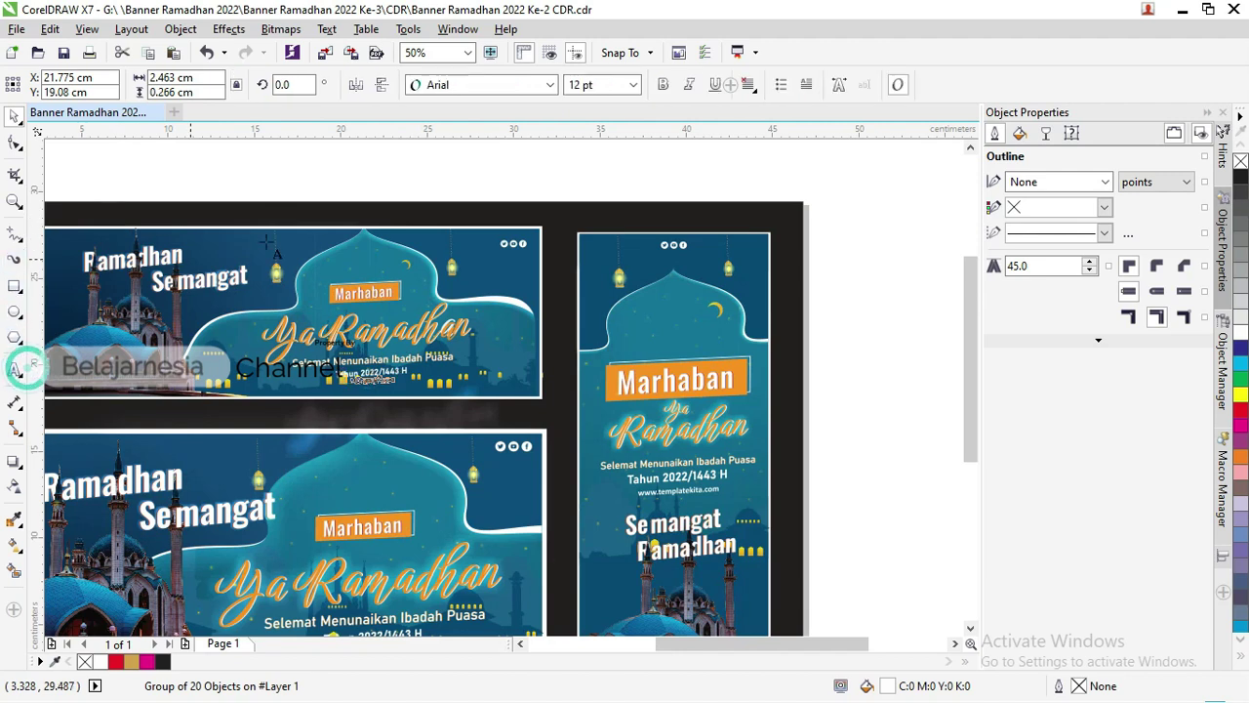
left_click(433, 168)
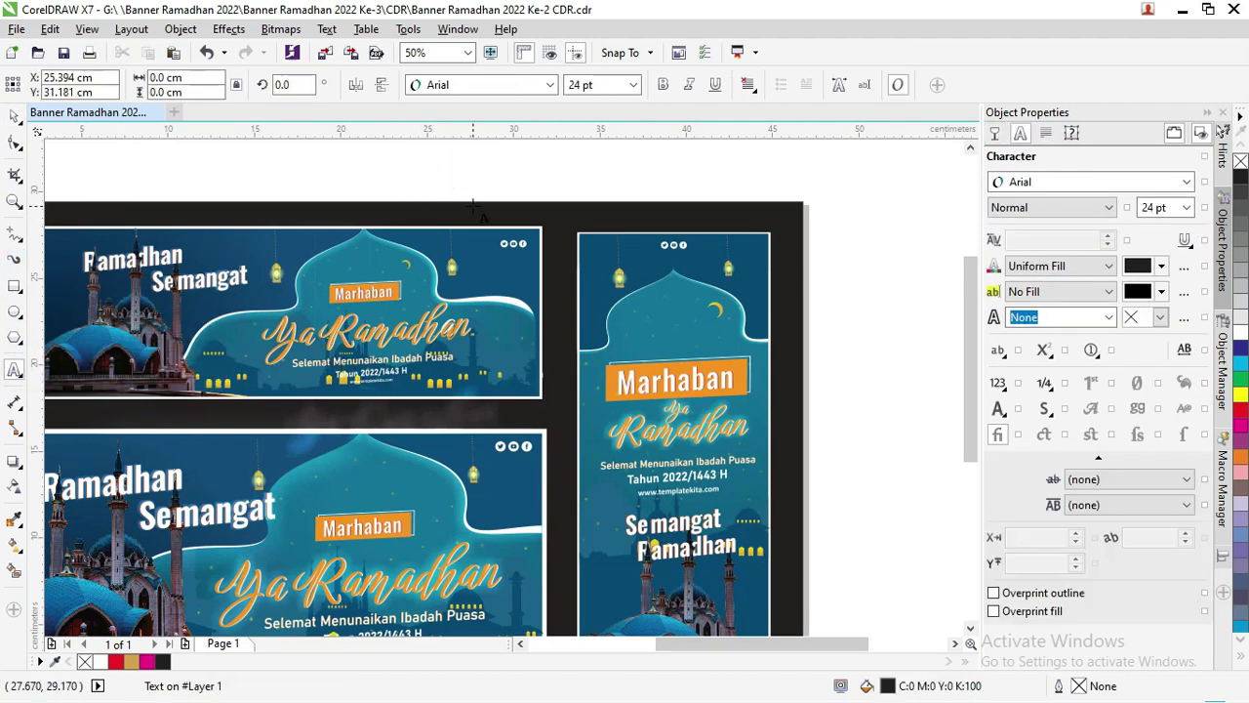
type("Ya Ramadhan")
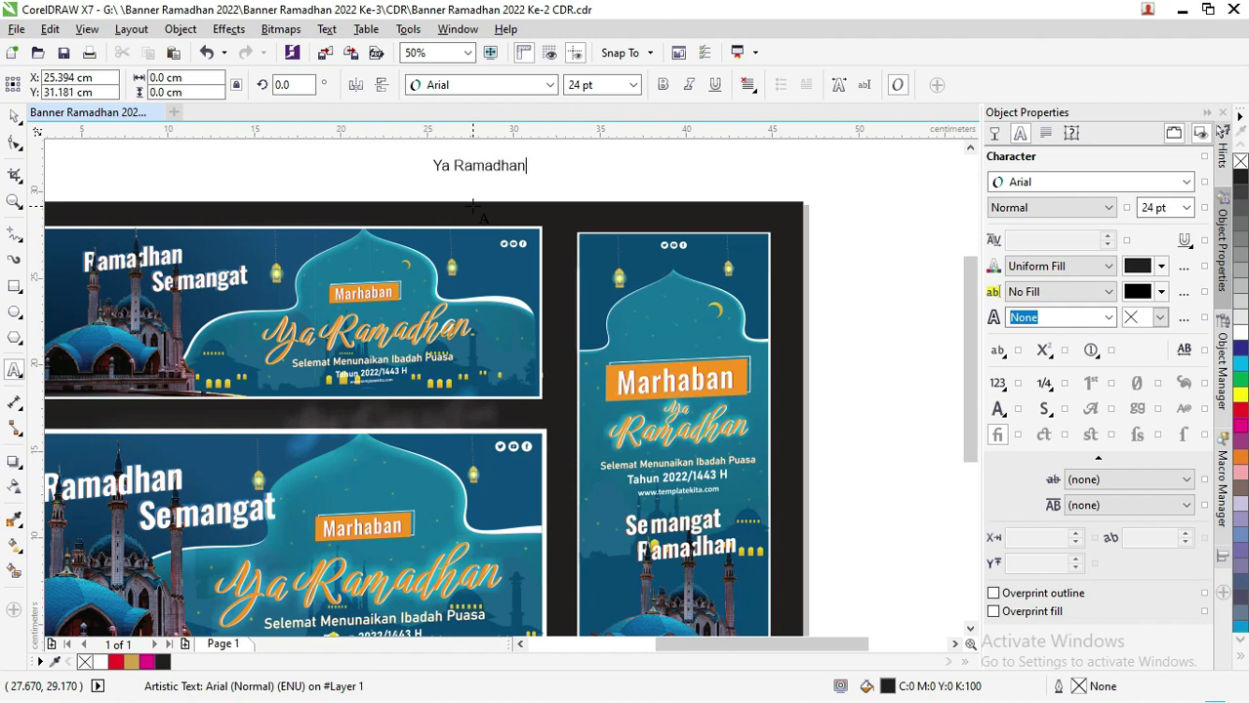
key("ctrl+a")
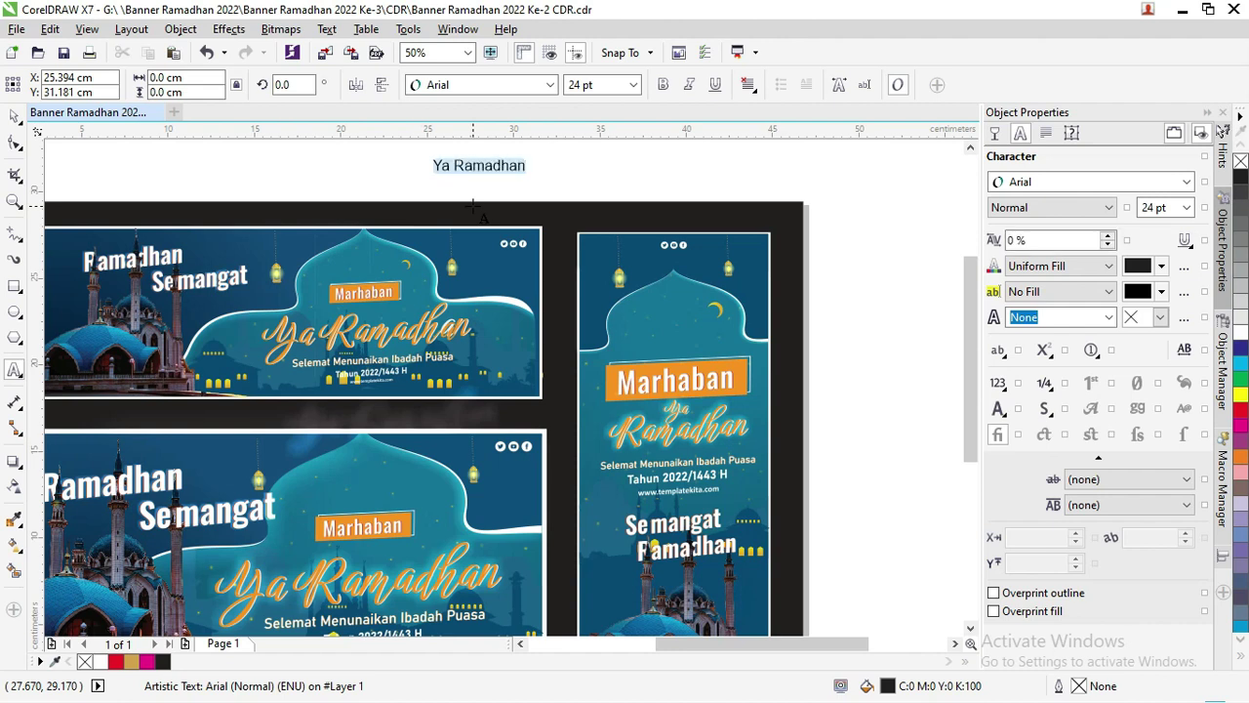
Set the "Ya Ramadhan" text in Birthstone Bounce Medium, enlarge it to about 96 pt and place it just above the banners.
left_click(549, 85)
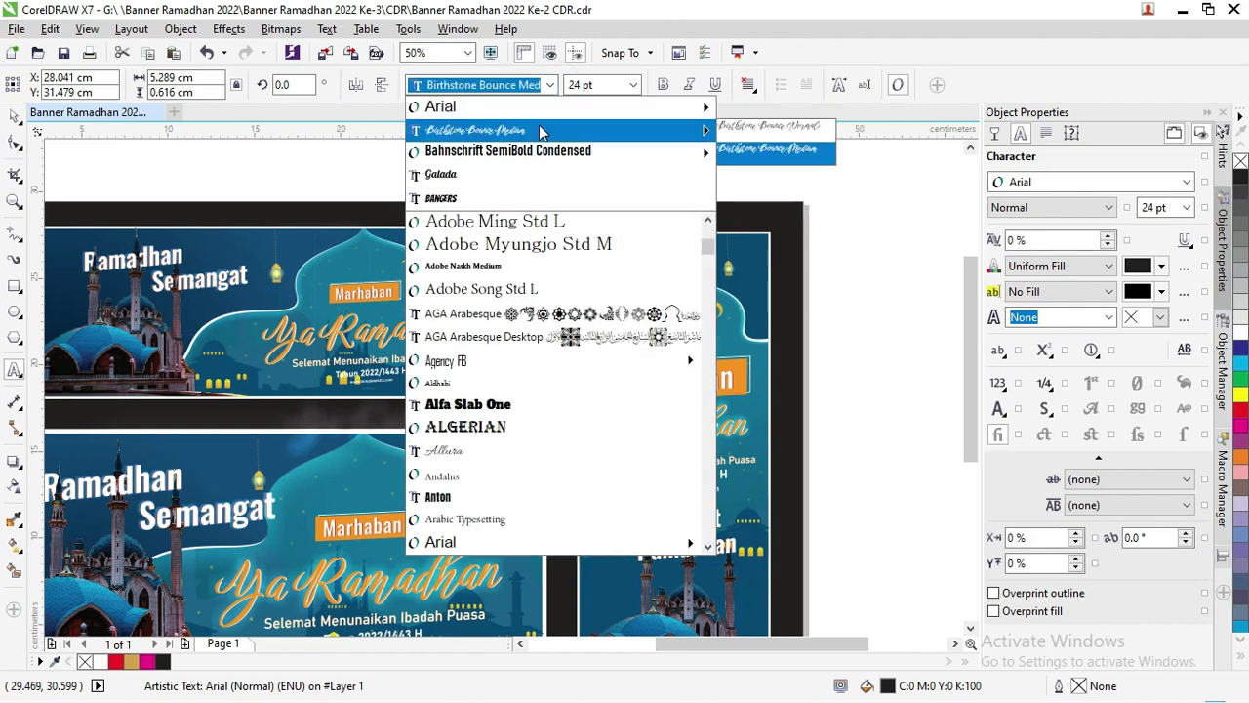
left_click(541, 130)
left_click(15, 115)
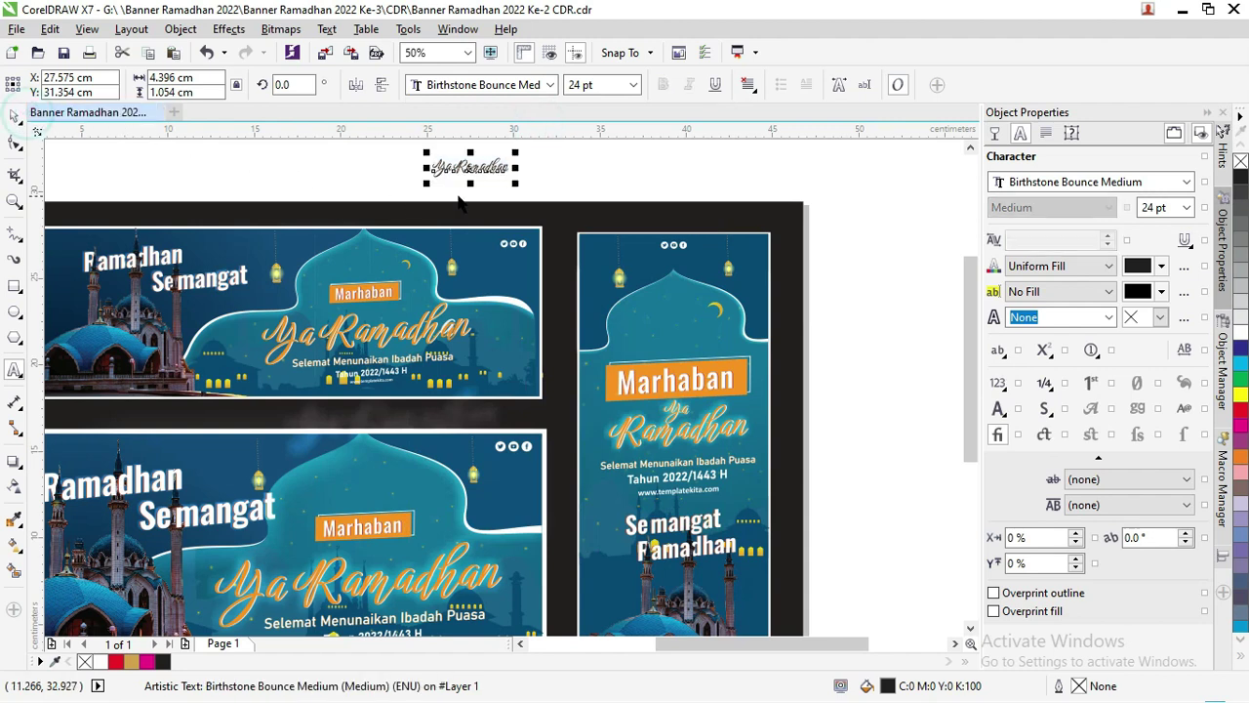
left_click_drag(515, 199, 742, 252)
left_click_drag(656, 191, 504, 168)
Select the bitmap of the upper landscape banner and examine the banners up close, from the landscape layouts to the portrait one.
scroll(517, 173, "down", 2)
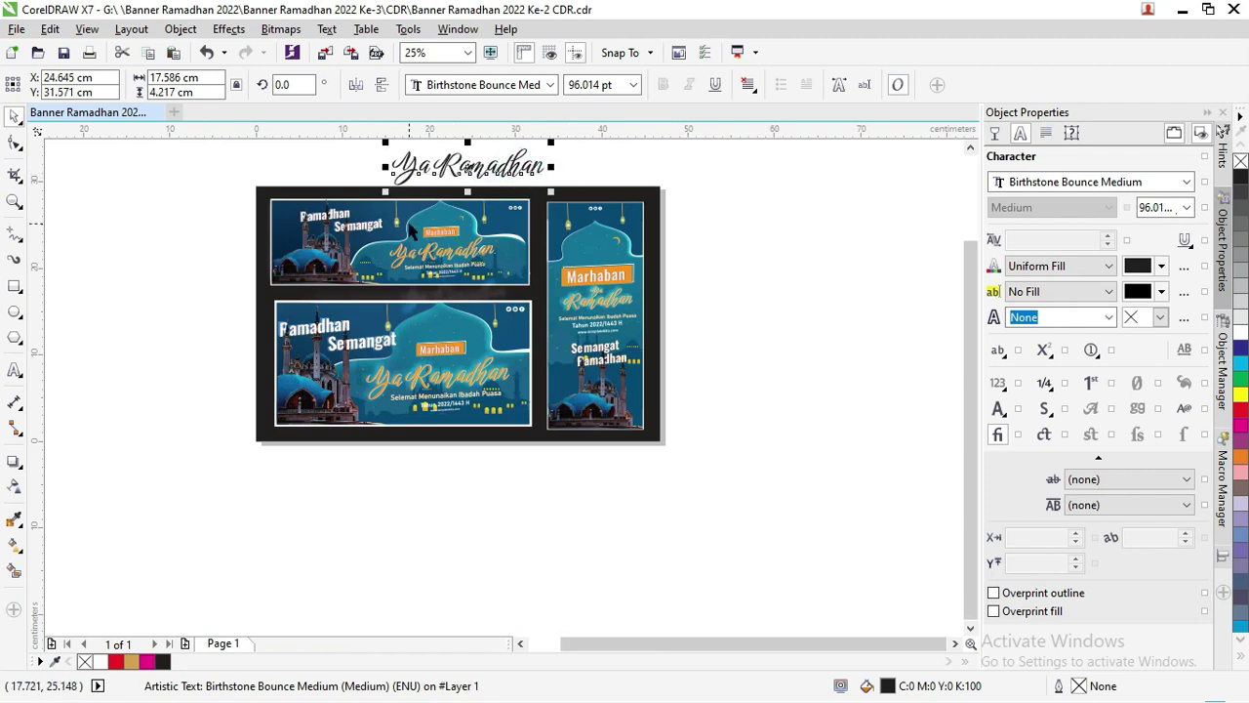
left_click(350, 222)
scroll(347, 220, "up", 1)
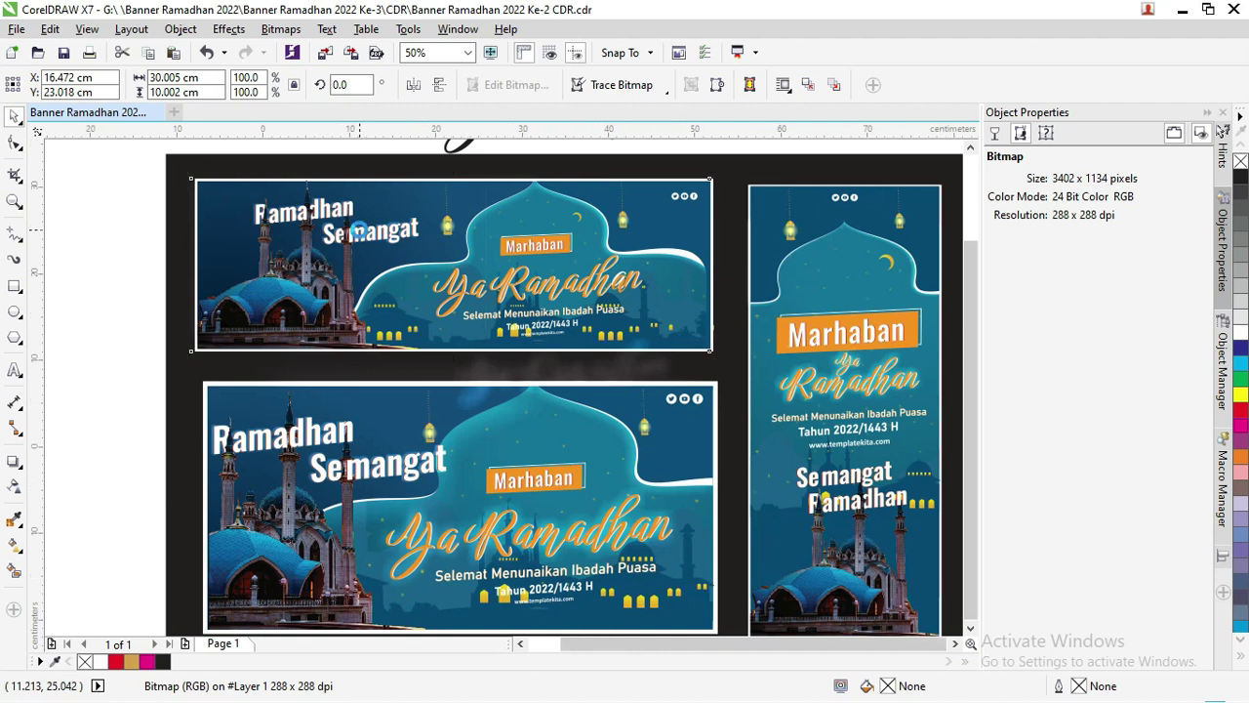
scroll(358, 226, "down", 1)
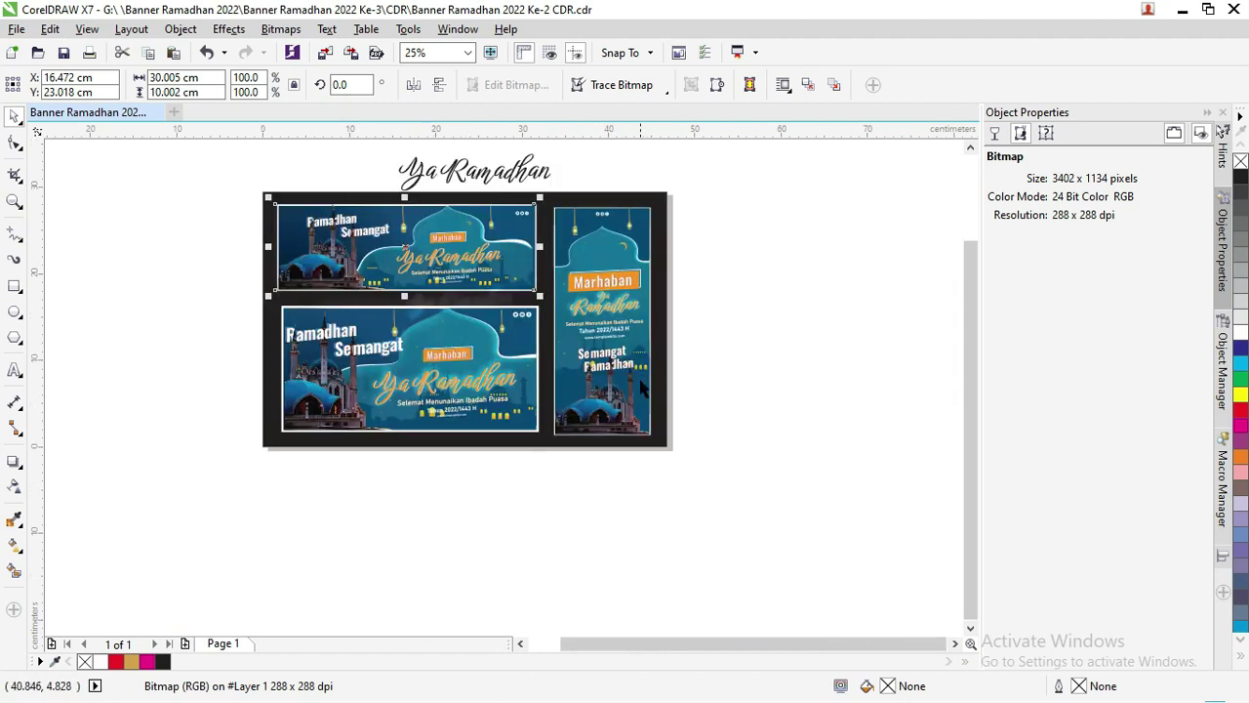
scroll(588, 223, "up", 1)
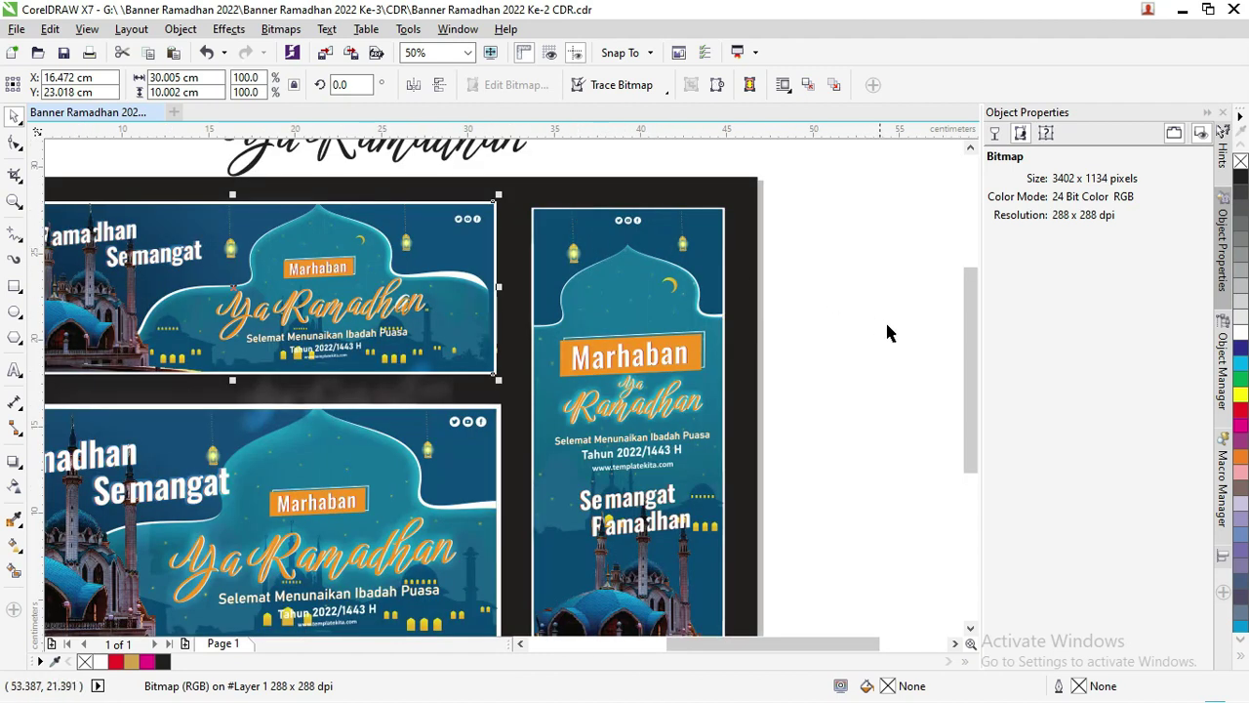
left_click_drag(976, 335, 972, 361)
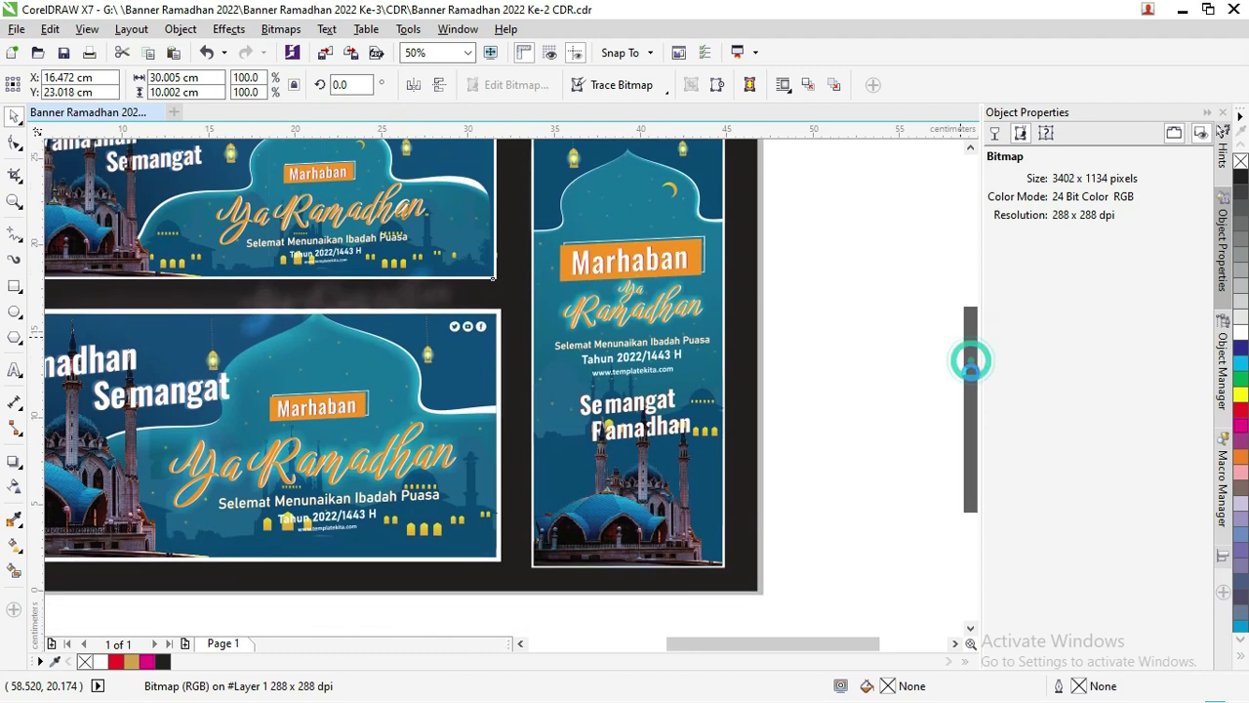
left_click_drag(867, 644, 891, 640)
left_click_drag(967, 520, 926, 488)
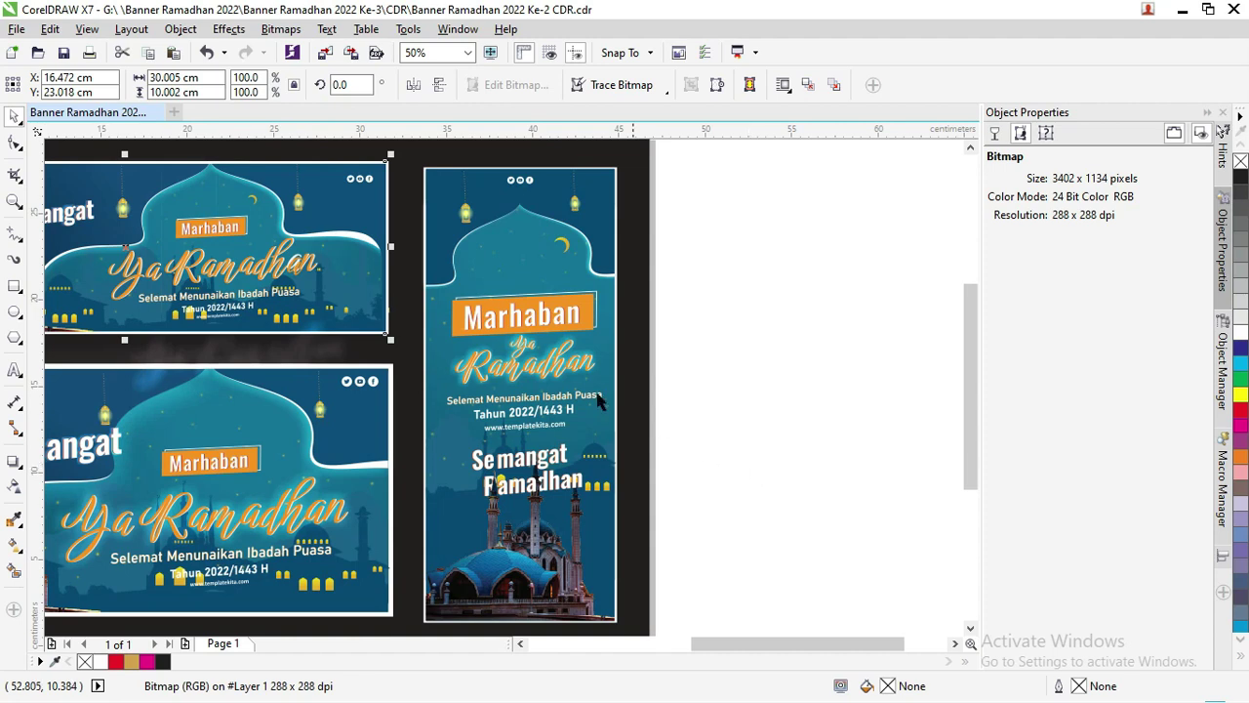
Move the dark blue arch-shaped background piece of the portrait banner down over the Marhaban lettering.
left_click(605, 222)
left_click_drag(606, 222, 549, 258)
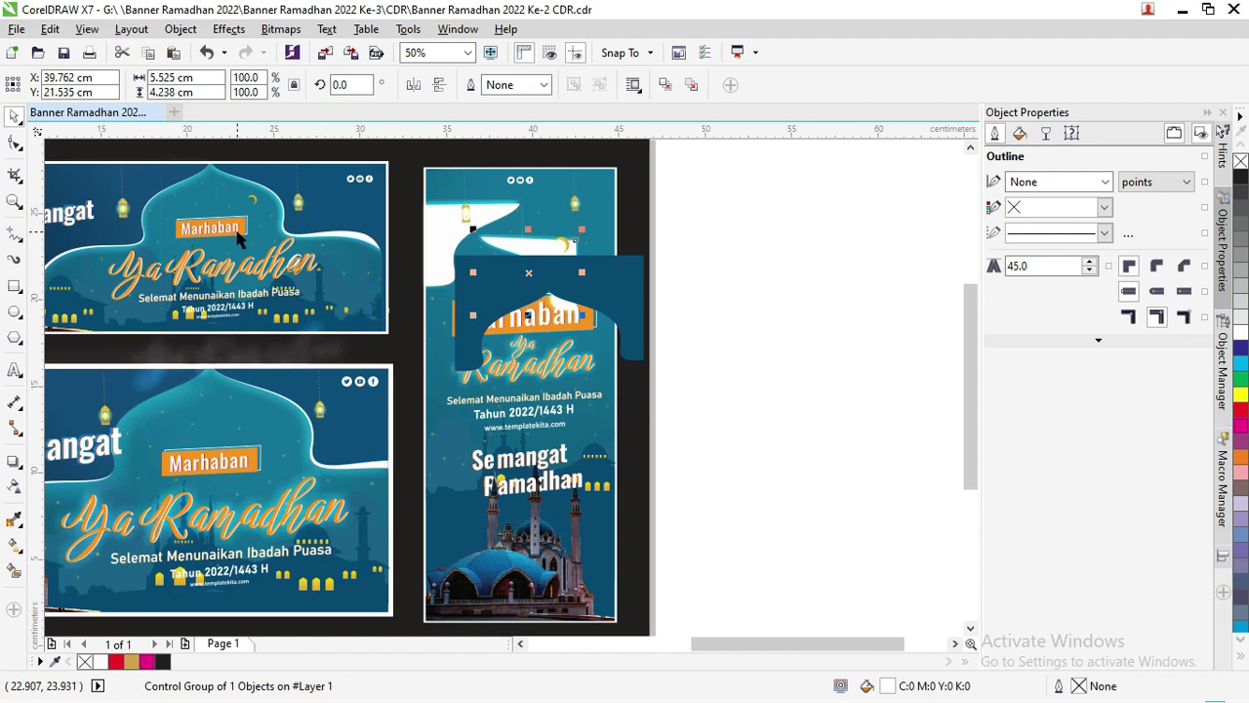
scroll(272, 344, "down", 1)
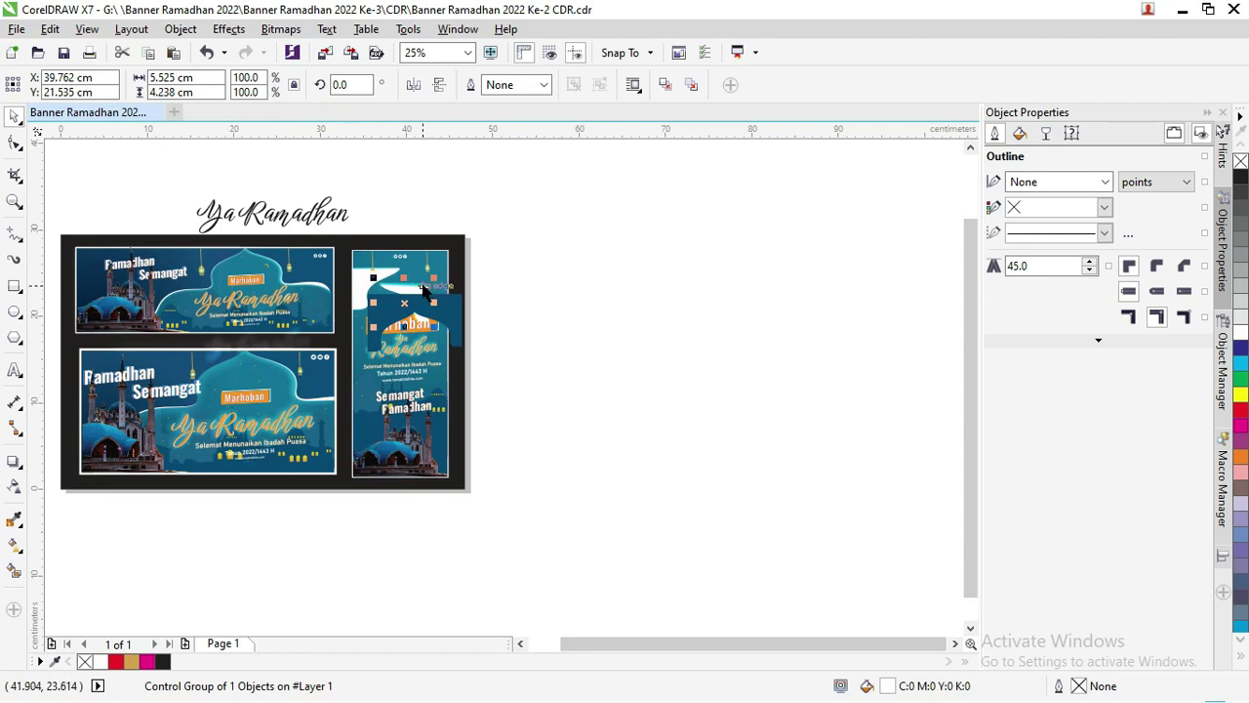
Switch to Photoshop and expand Layer 1 and the group holding the "Selemat Menunaikan" text layers in the (2).psd banner.
key("alt+Tab")
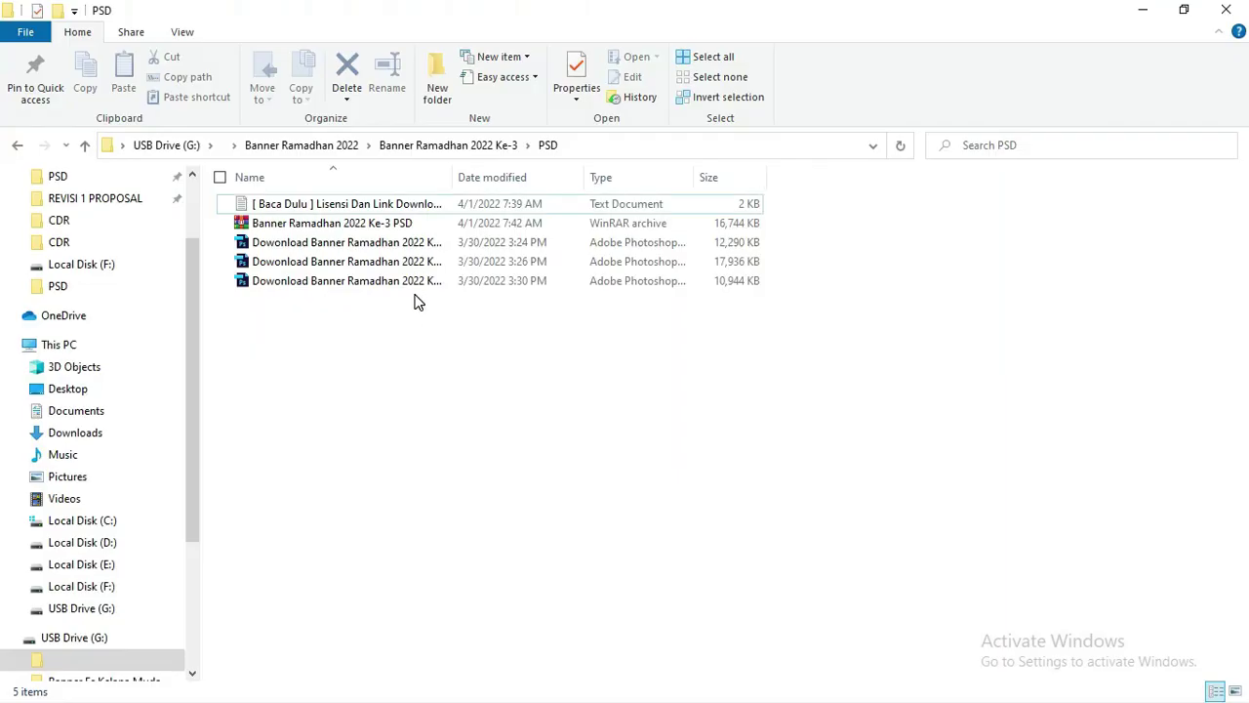
key("alt+Tab")
key("Tab")
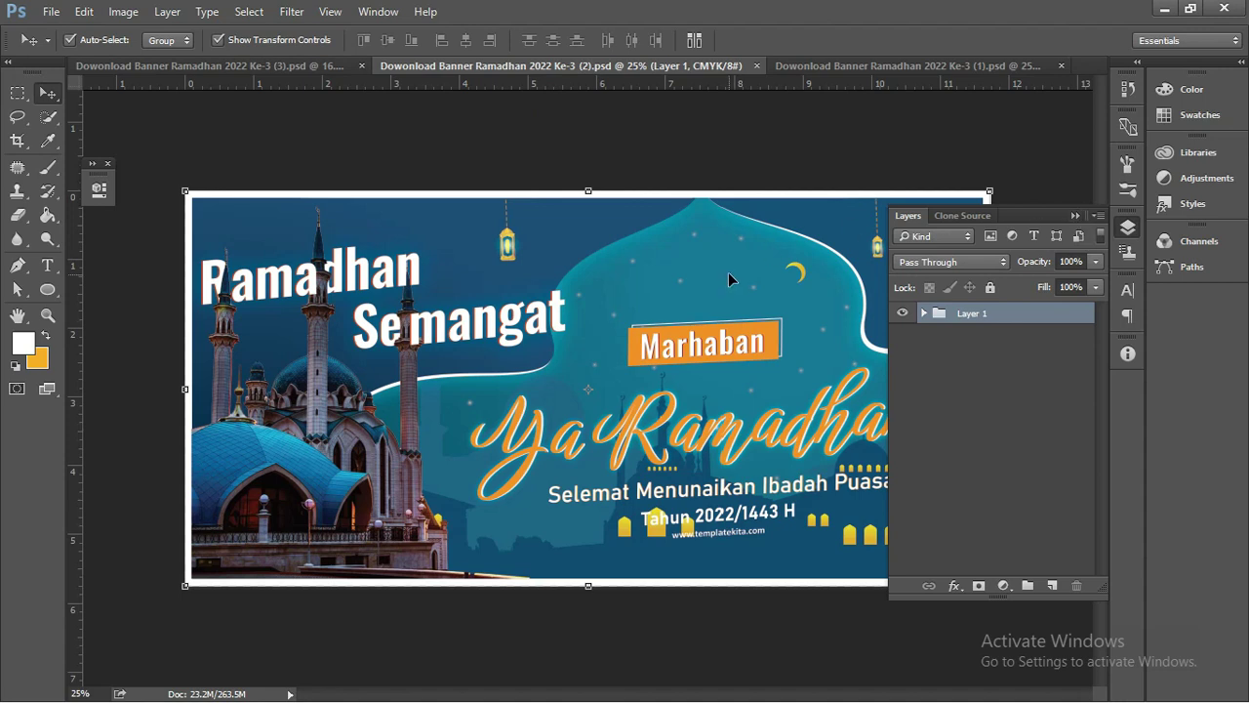
left_click(924, 313)
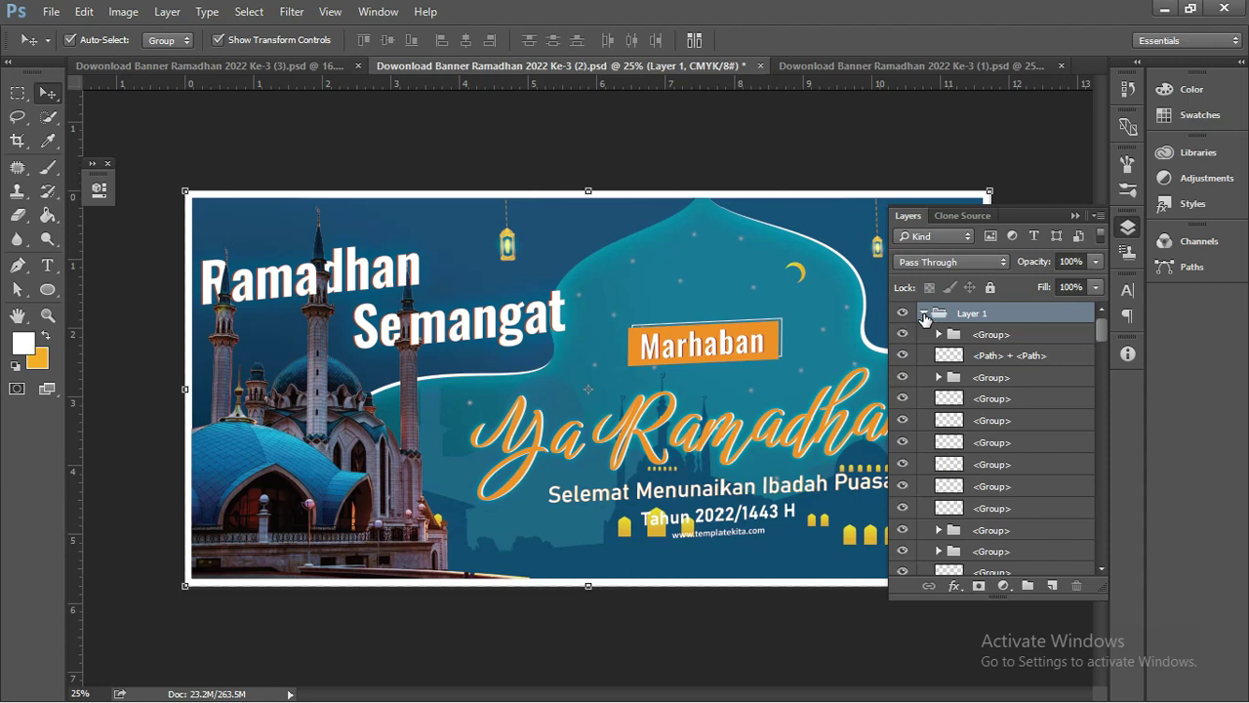
left_click_drag(1101, 337, 1103, 379)
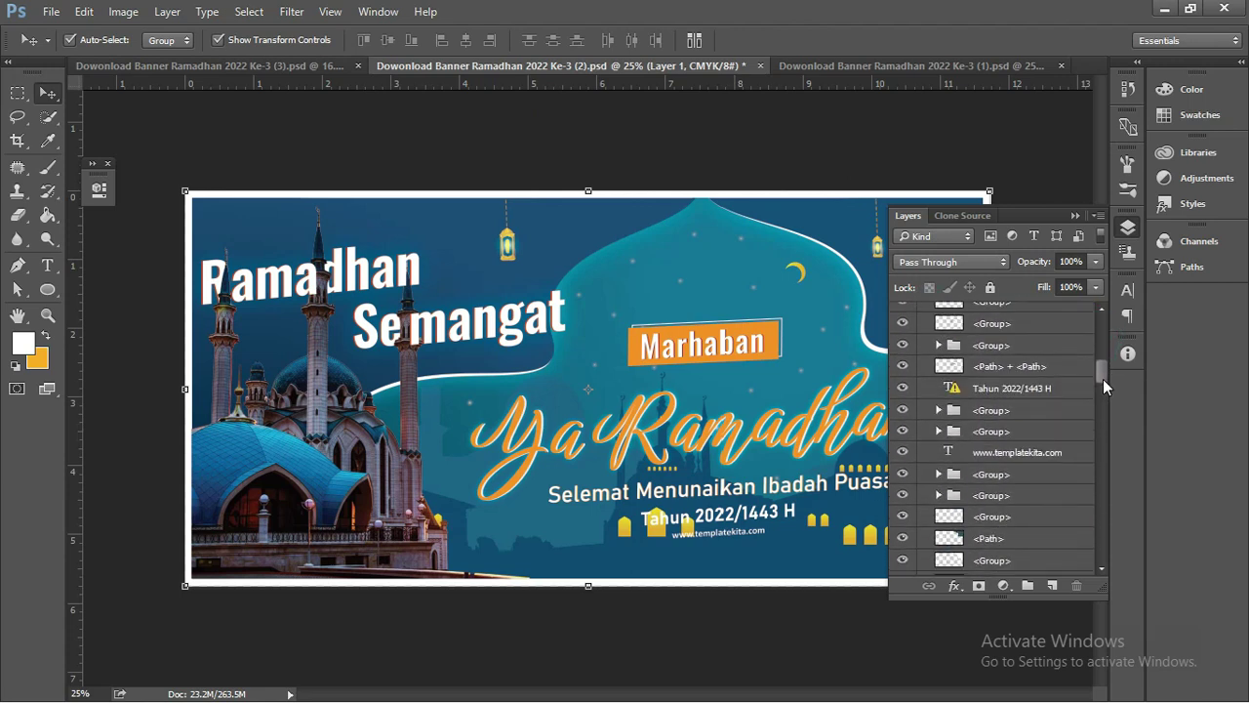
left_click(943, 412)
left_click(939, 410)
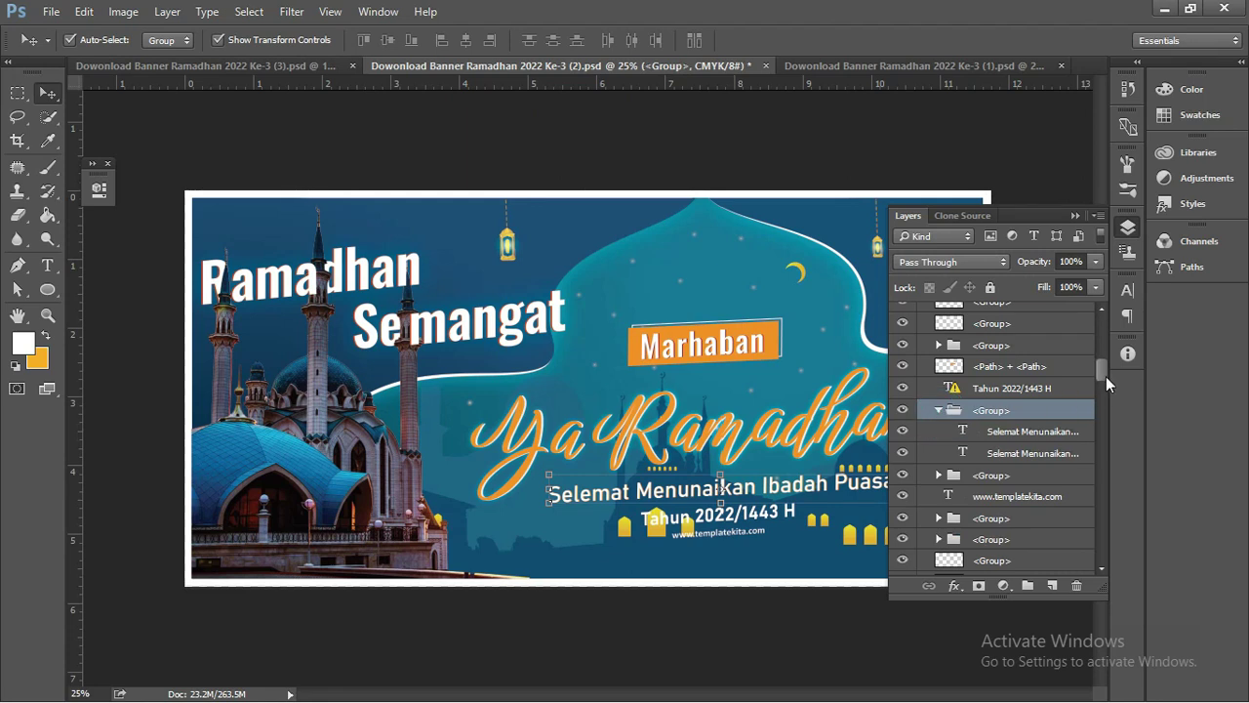
Ungroup Layer 1 of the banner into its separate layers and groups.
left_click_drag(1104, 373, 1101, 329)
right_click(976, 314)
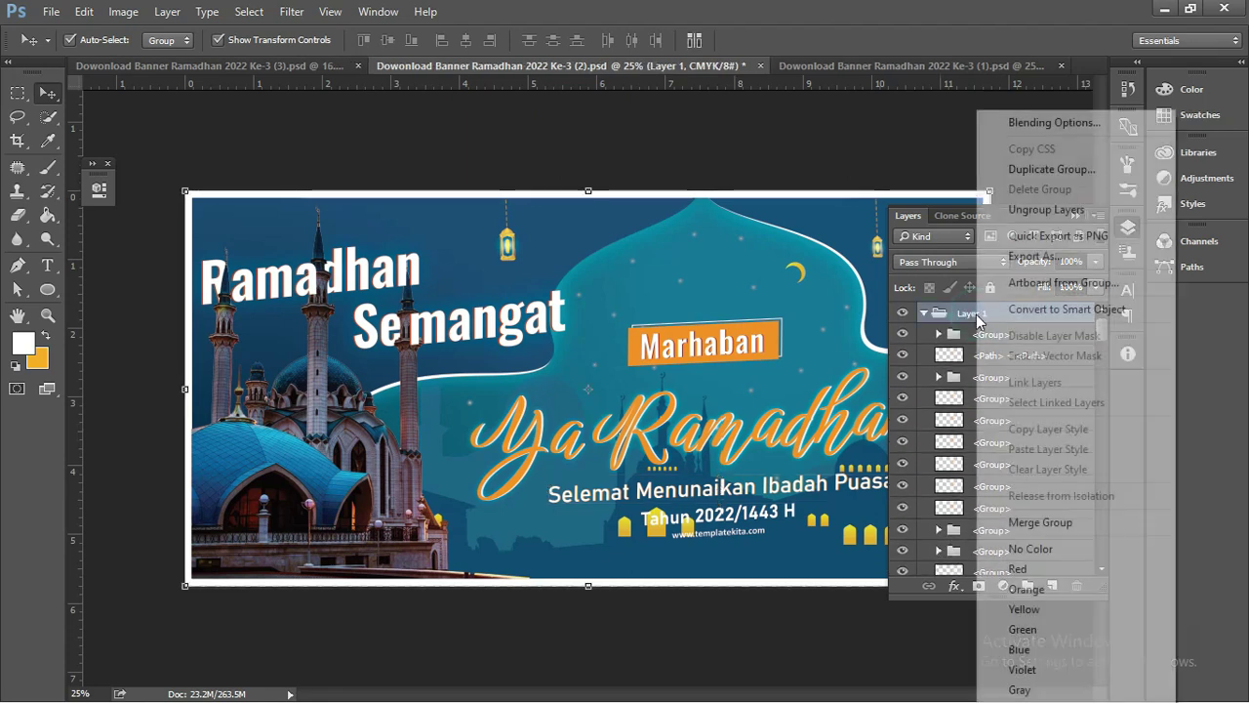
left_click(942, 295)
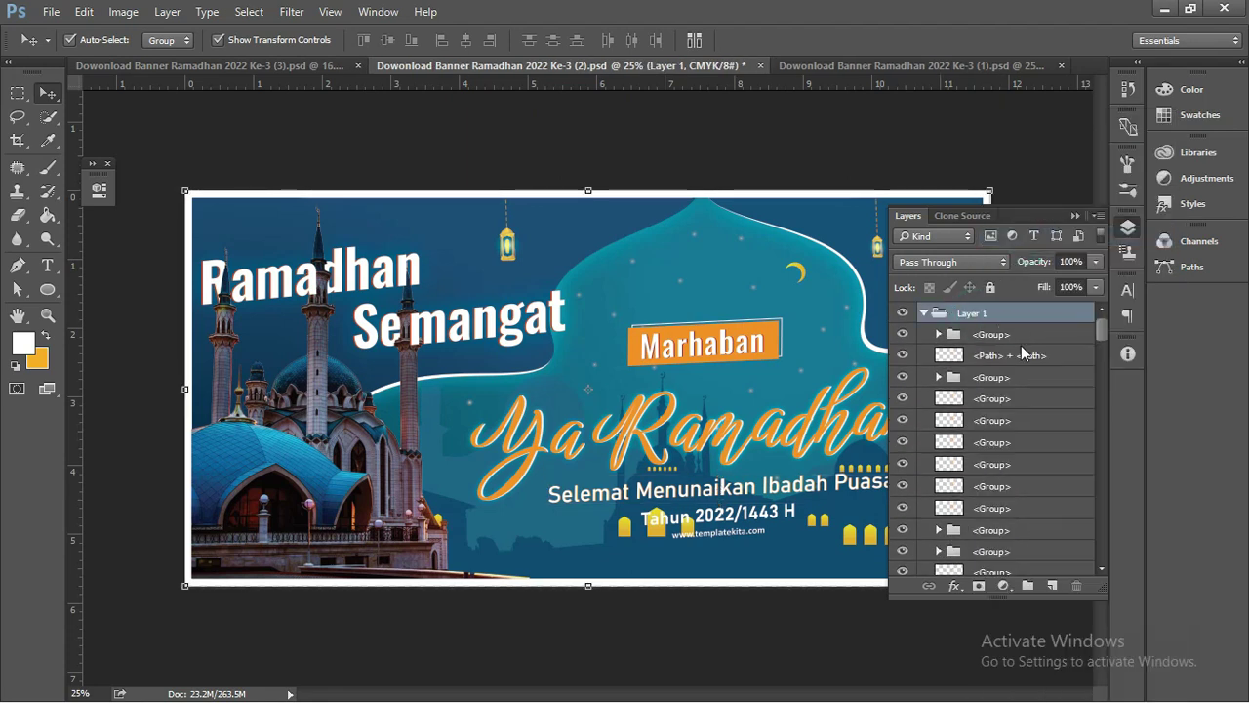
key("Return")
right_click(959, 314)
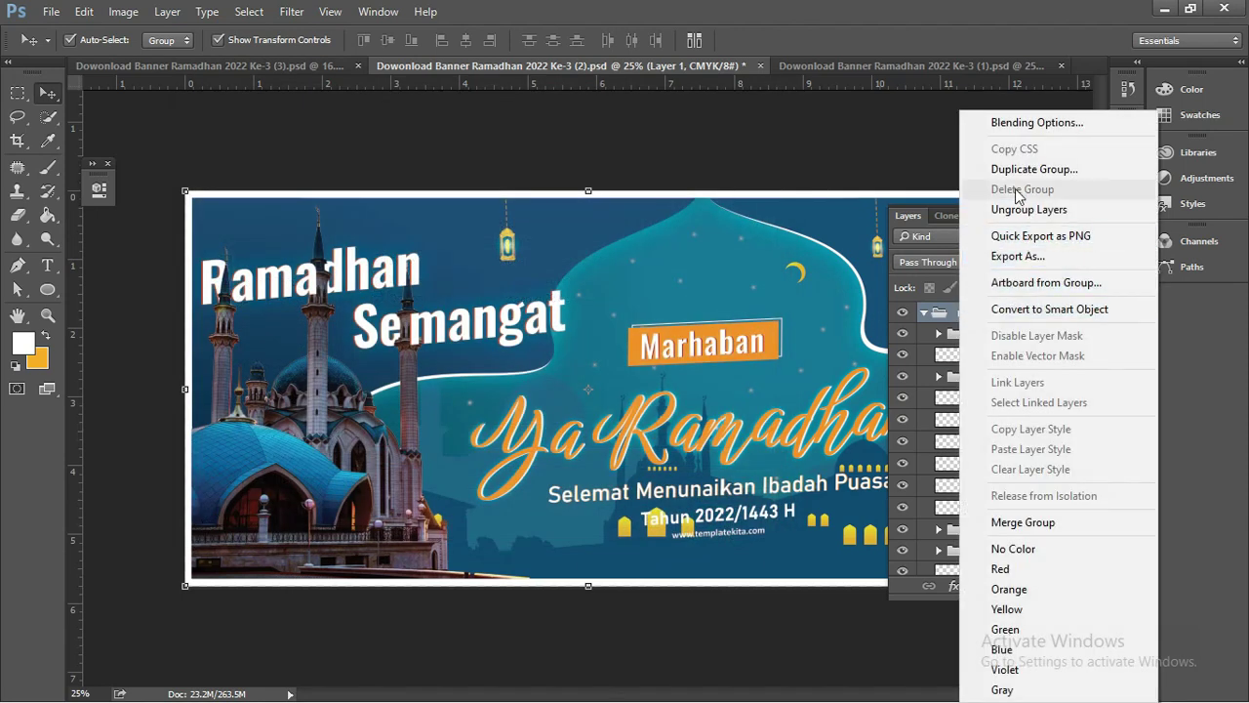
left_click(1000, 209)
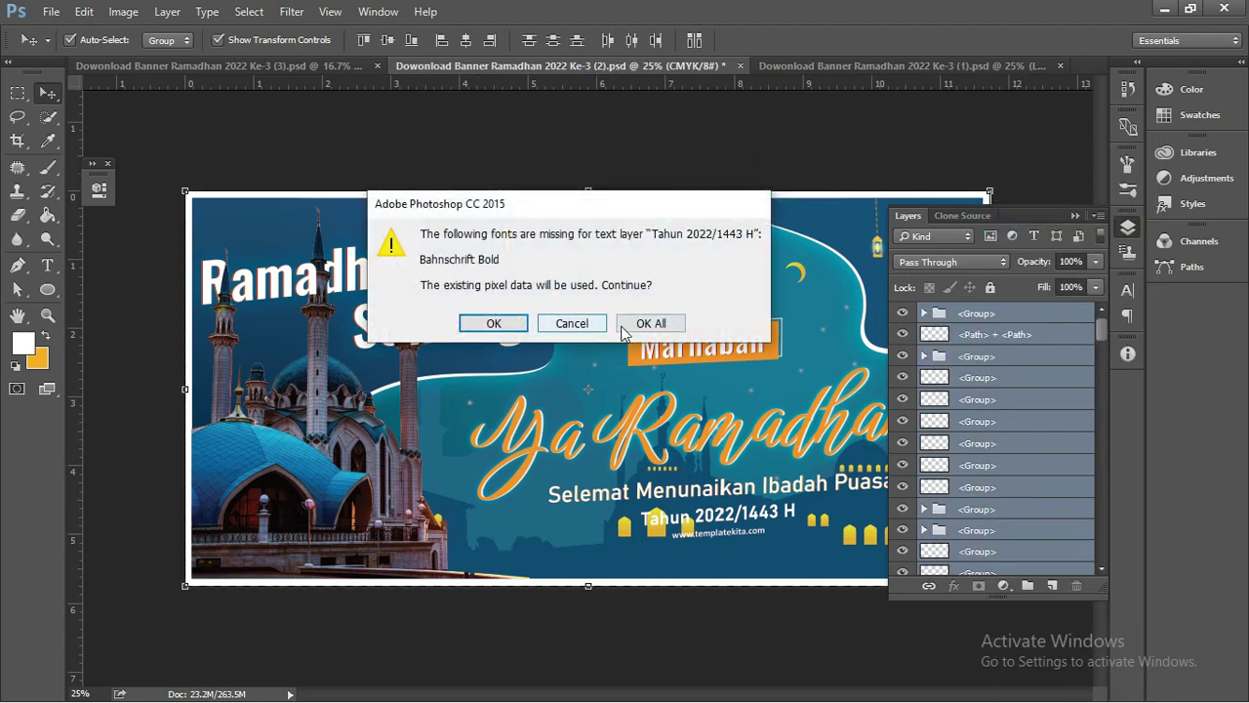
Try to shift all the ungrouped layers slightly to the right using the existing pixel data, and undo the move.
left_click(648, 323)
key("ctrl+t")
left_click(389, 276)
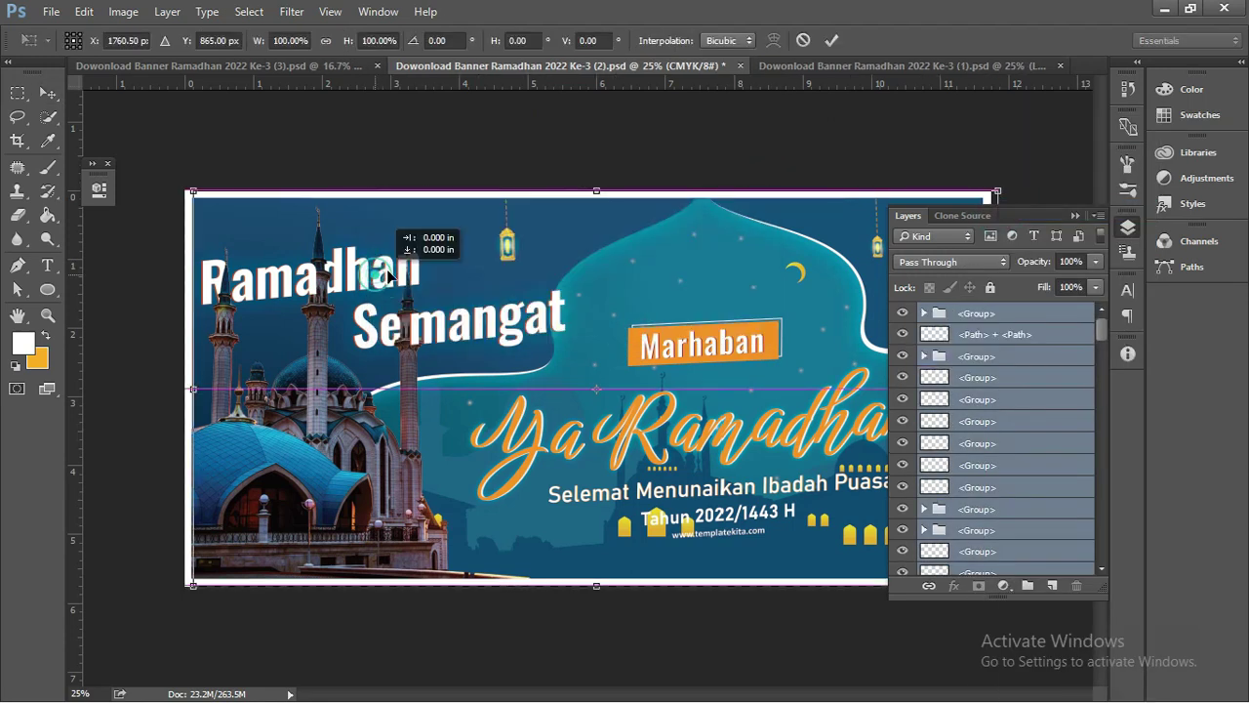
left_click_drag(389, 276, 401, 277)
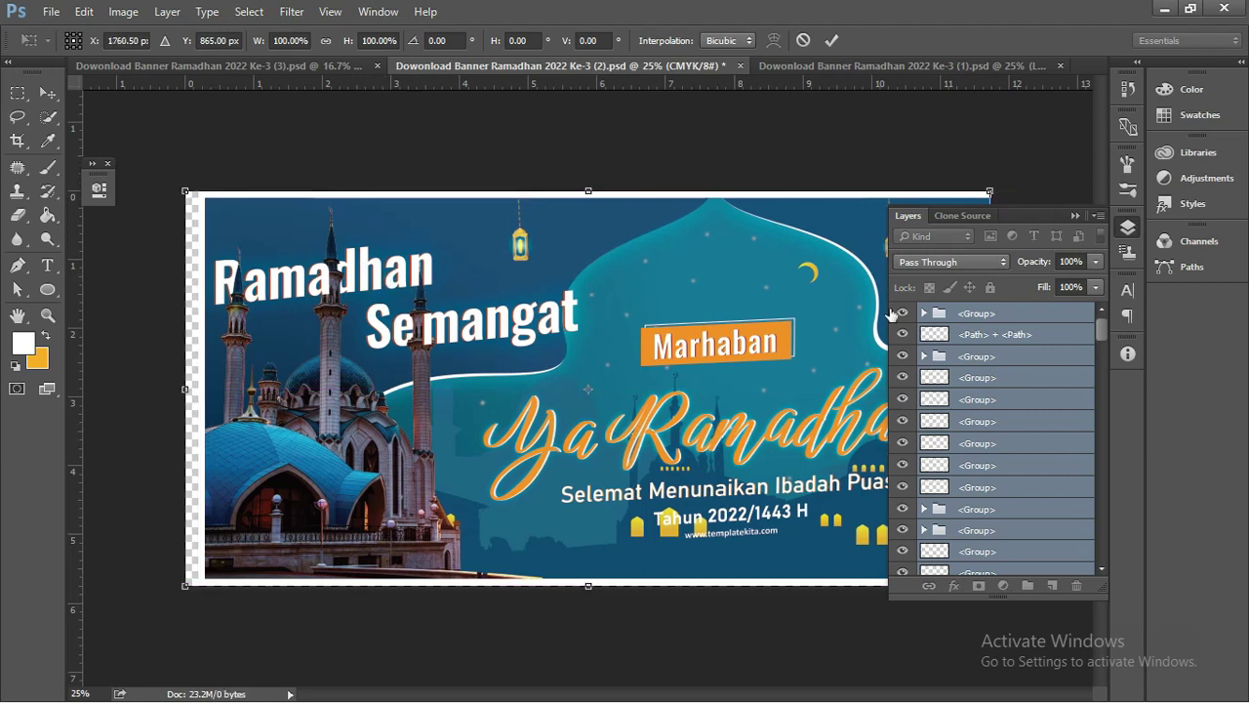
key("ctrl+z")
left_click(978, 398)
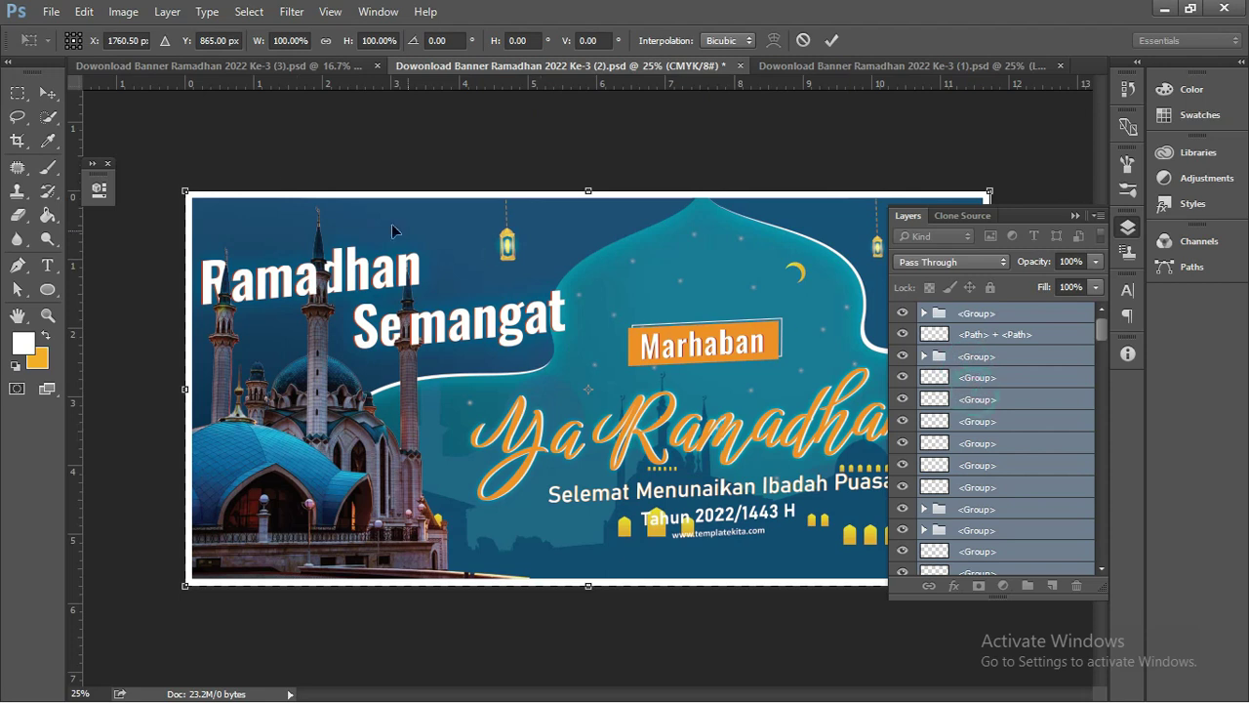
left_click(46, 92)
left_click(645, 283)
Select the "Ramadhan Semangat" lettering group on the banner, expand it and check its first two subgroups by toggling their visibility.
left_click(1034, 398)
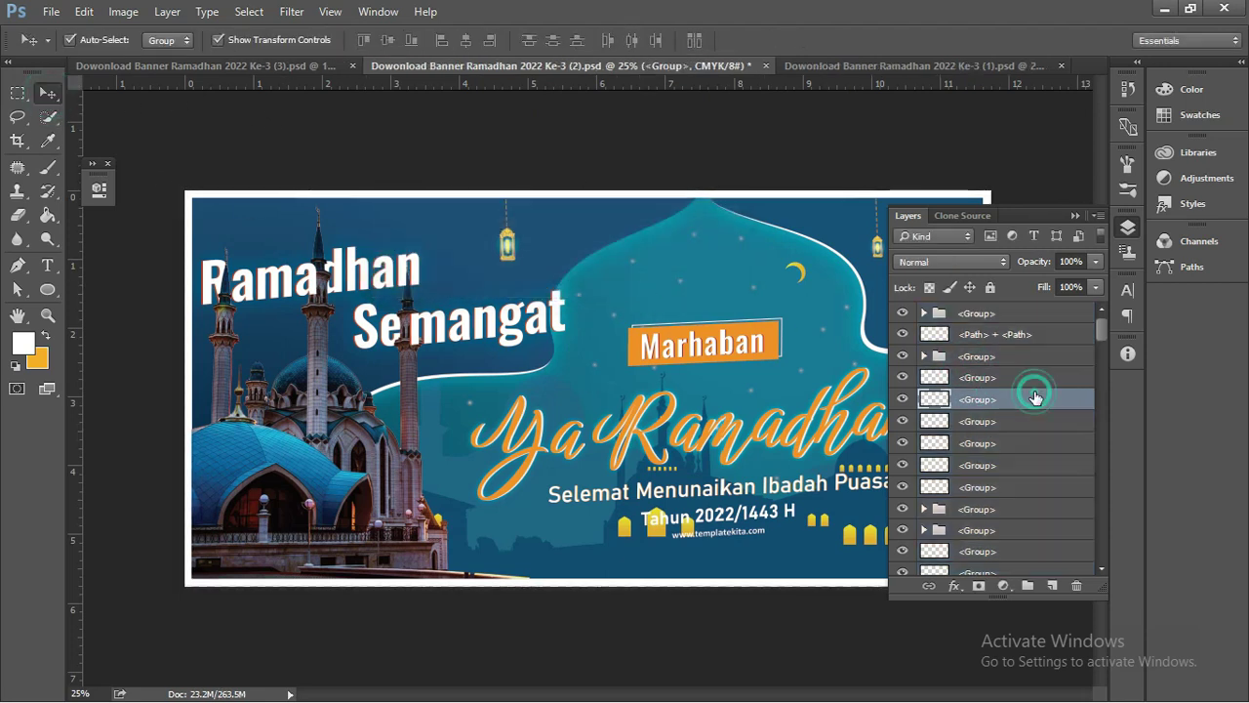
mouse_move(543, 327)
left_mouse_down()
mouse_move(519, 322)
mouse_move(536, 324)
left_mouse_up()
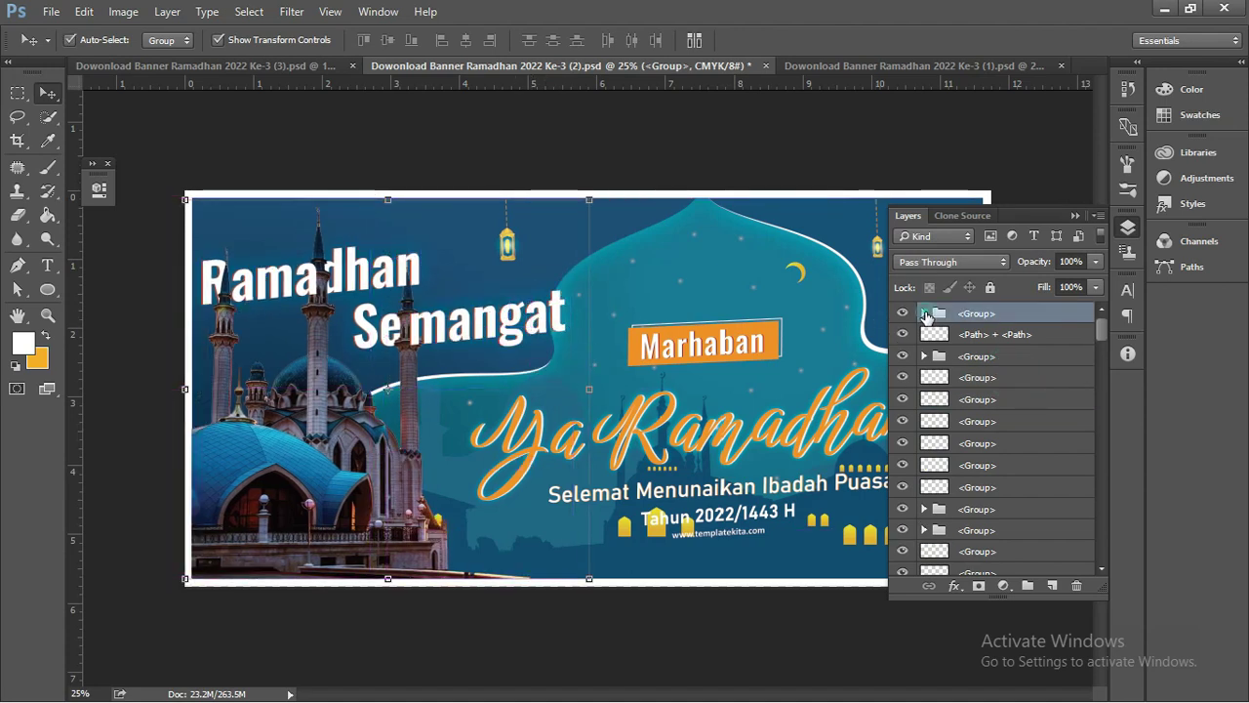
left_click(924, 313)
left_click(907, 335)
left_click(906, 334)
left_click(907, 354)
left_click(907, 355)
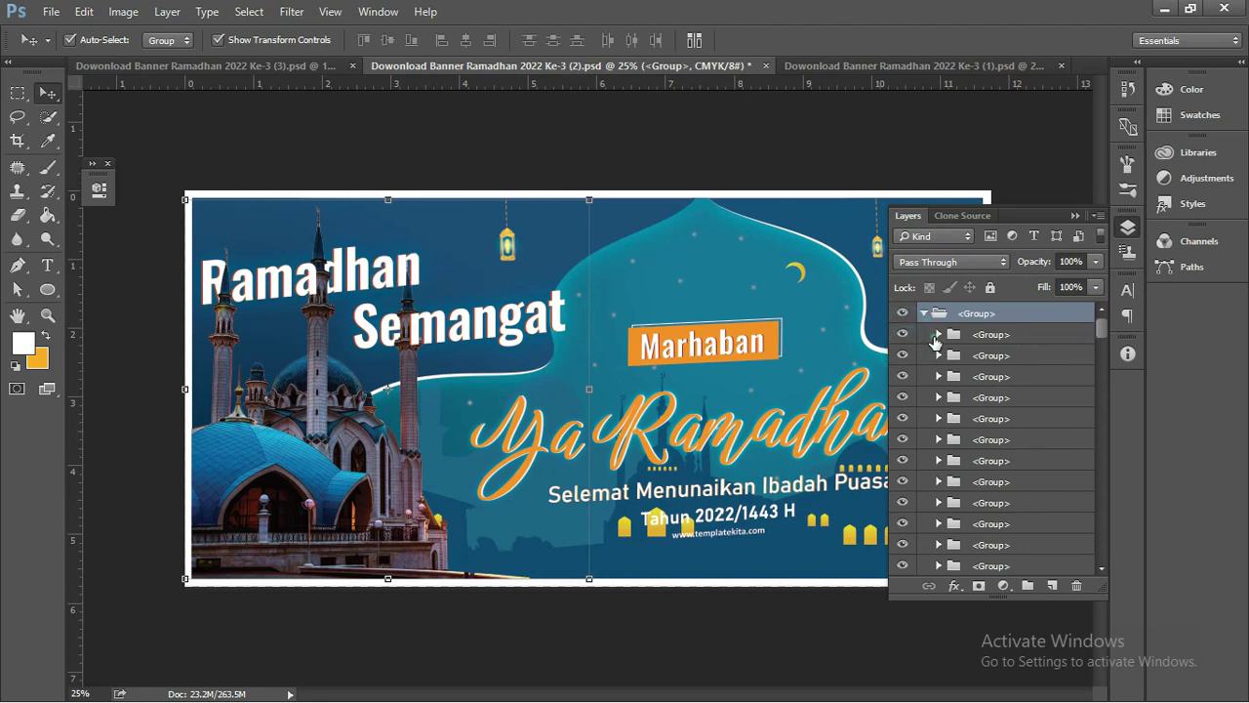
Expand the first lettering subgroup and check its compound path for the letter n of "Ramadhan" by toggling its visibility.
left_click(976, 334)
left_click(938, 334)
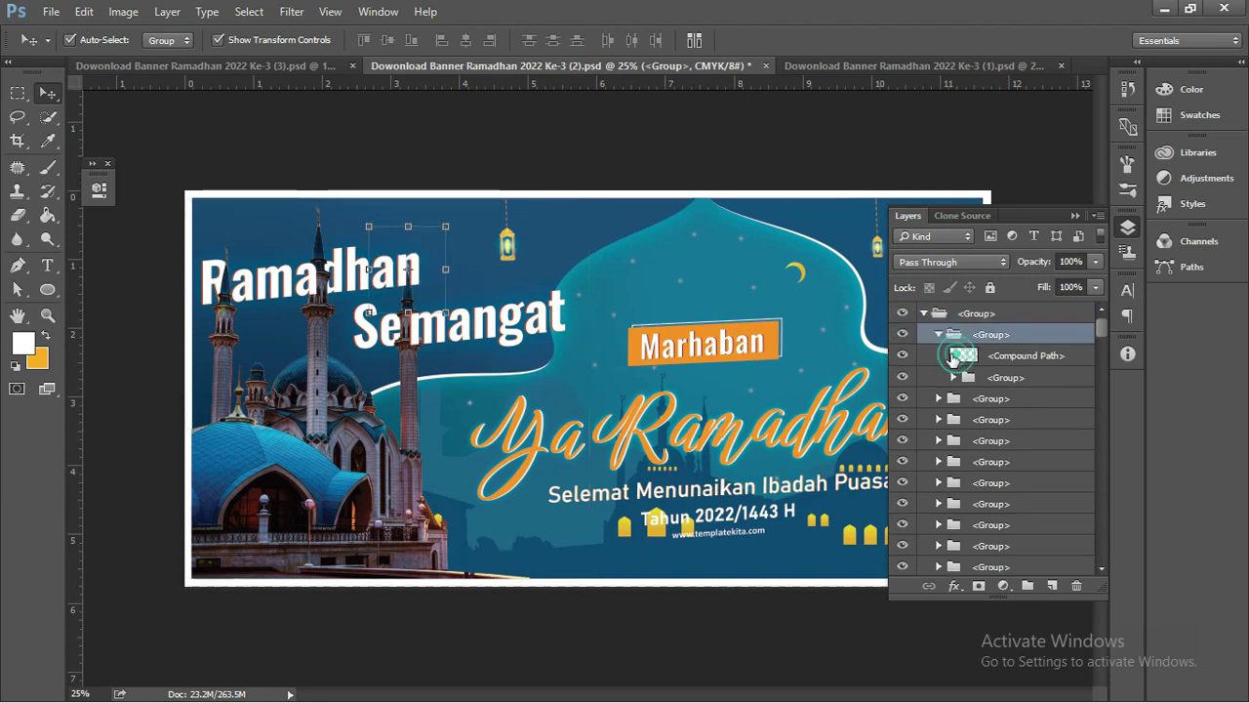
left_click(963, 357)
left_click(904, 355)
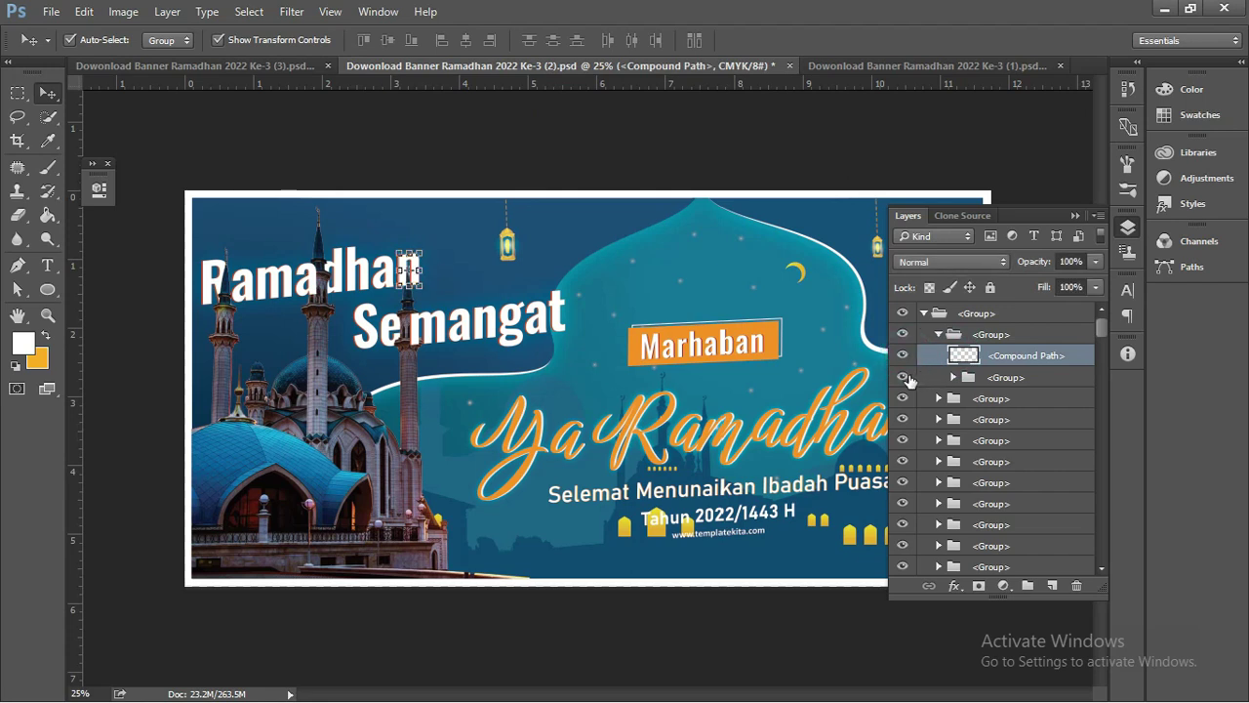
left_click(903, 356)
left_click(903, 356)
left_click(932, 335)
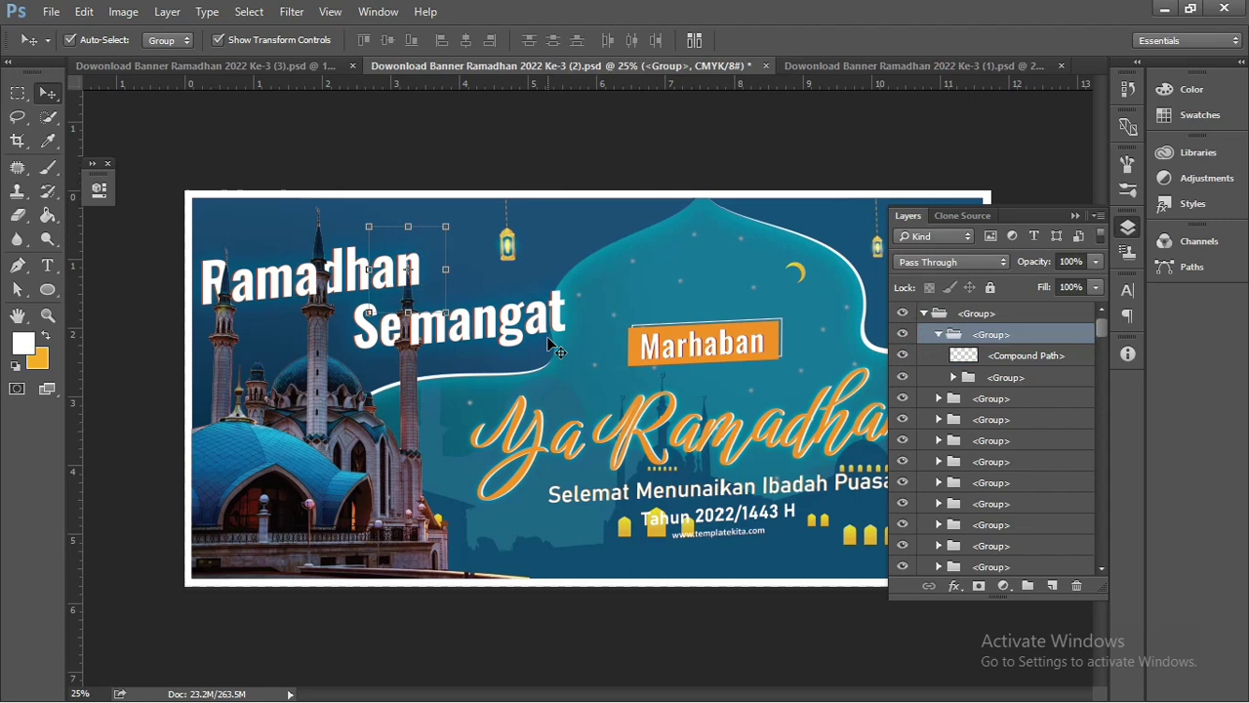
Examine the "Ramadhan Semangat" lettering up close, then the banner as a whole.
key("z")
left_click_drag(370, 269, 423, 296)
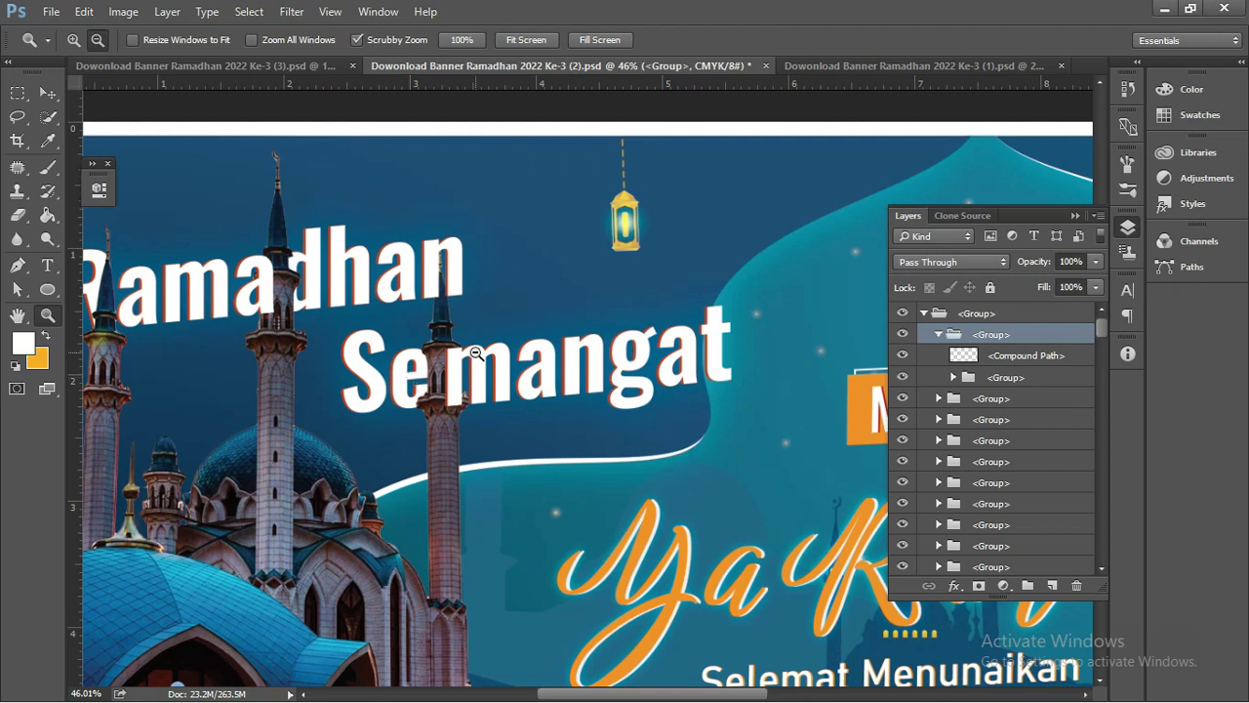
scroll(403, 336, "down", 1)
scroll(403, 336, "down", 1)
left_click(407, 336)
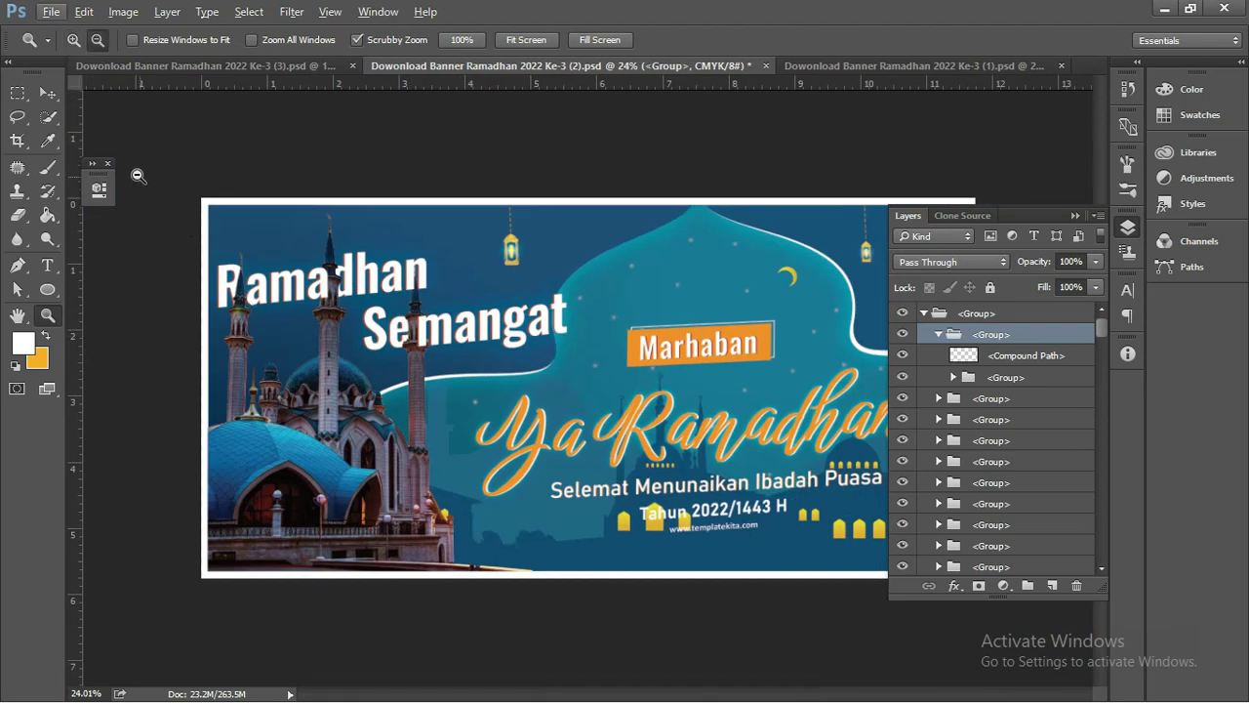
left_click(47, 93)
scroll(630, 372, "down", 1)
scroll(631, 372, "down", 1)
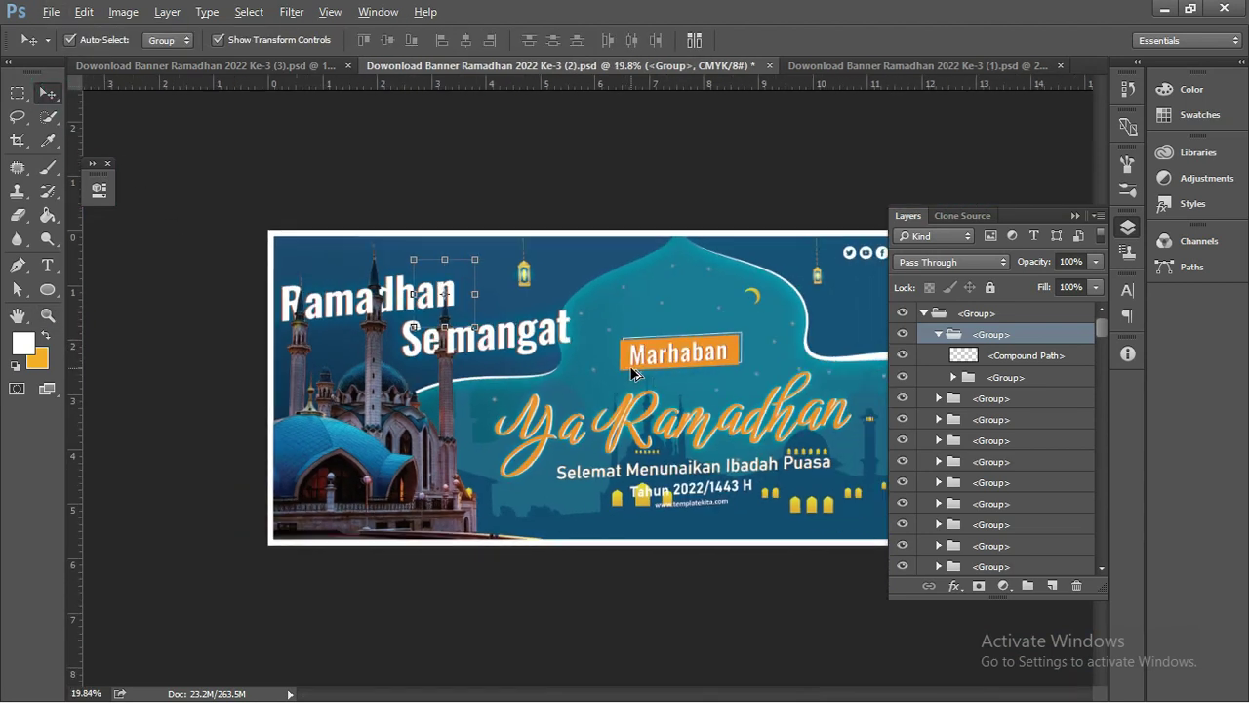
left_click(749, 471)
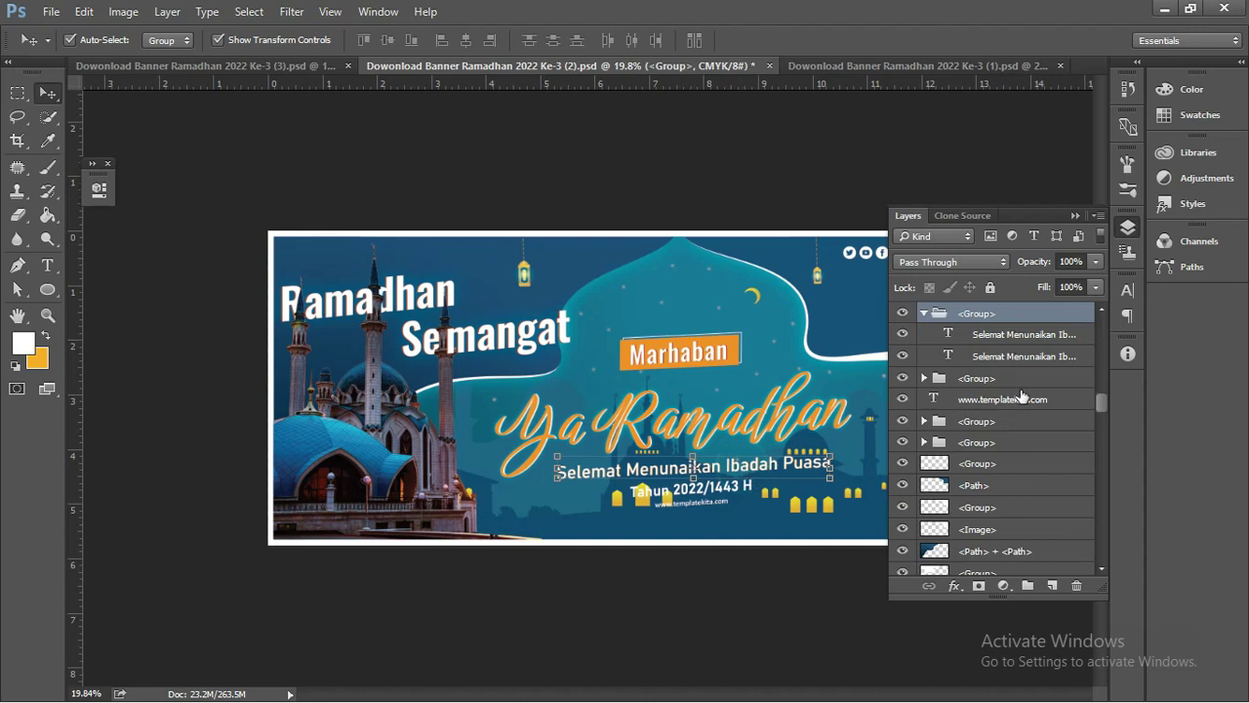
double_click(949, 335)
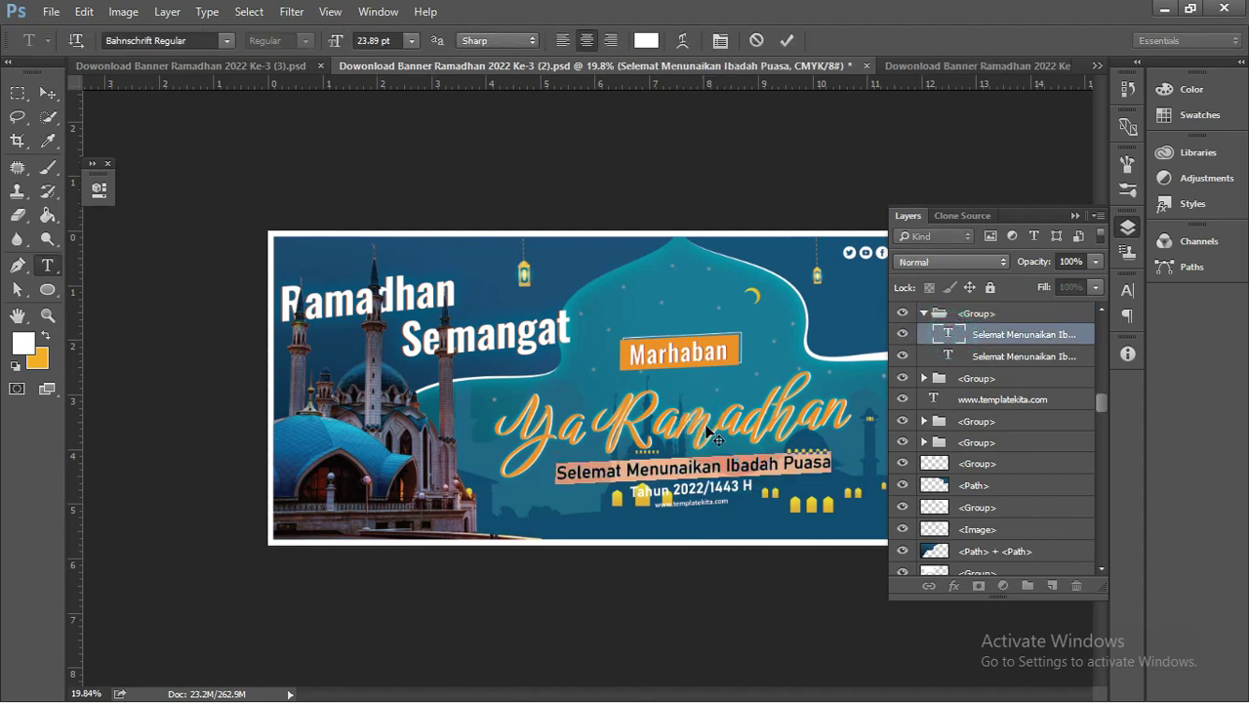
left_click(48, 93)
left_click(385, 148)
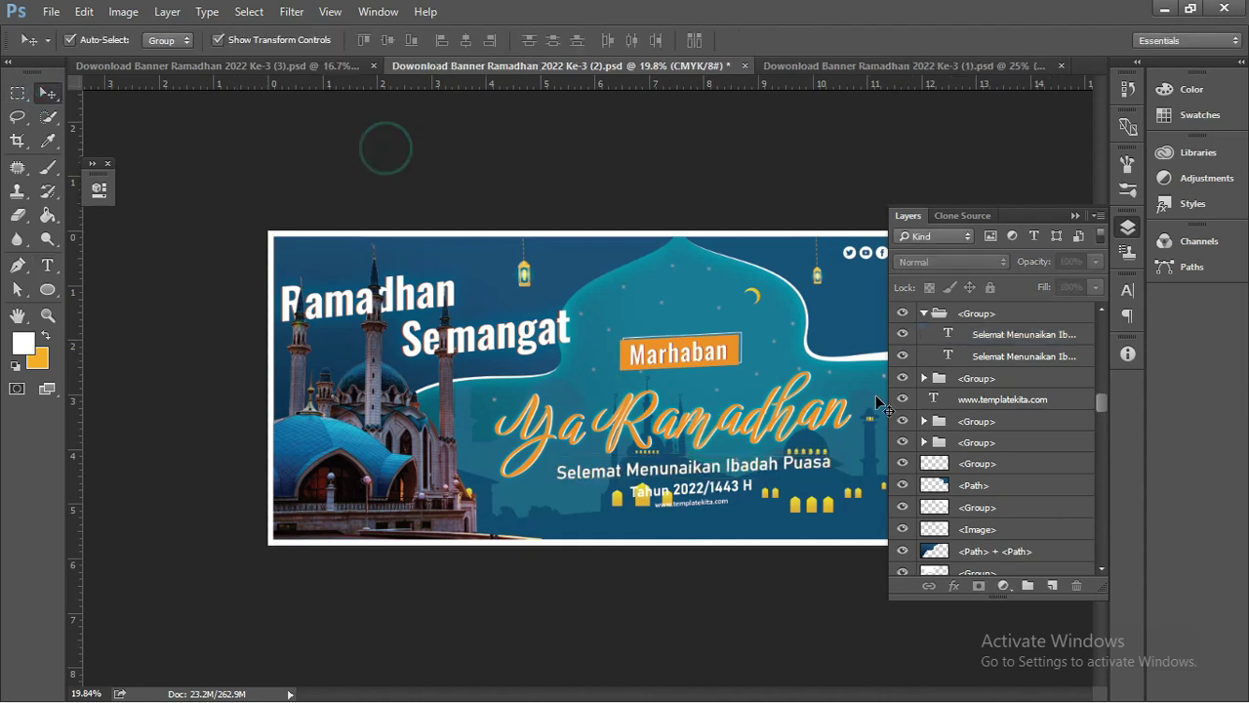
left_click(942, 399)
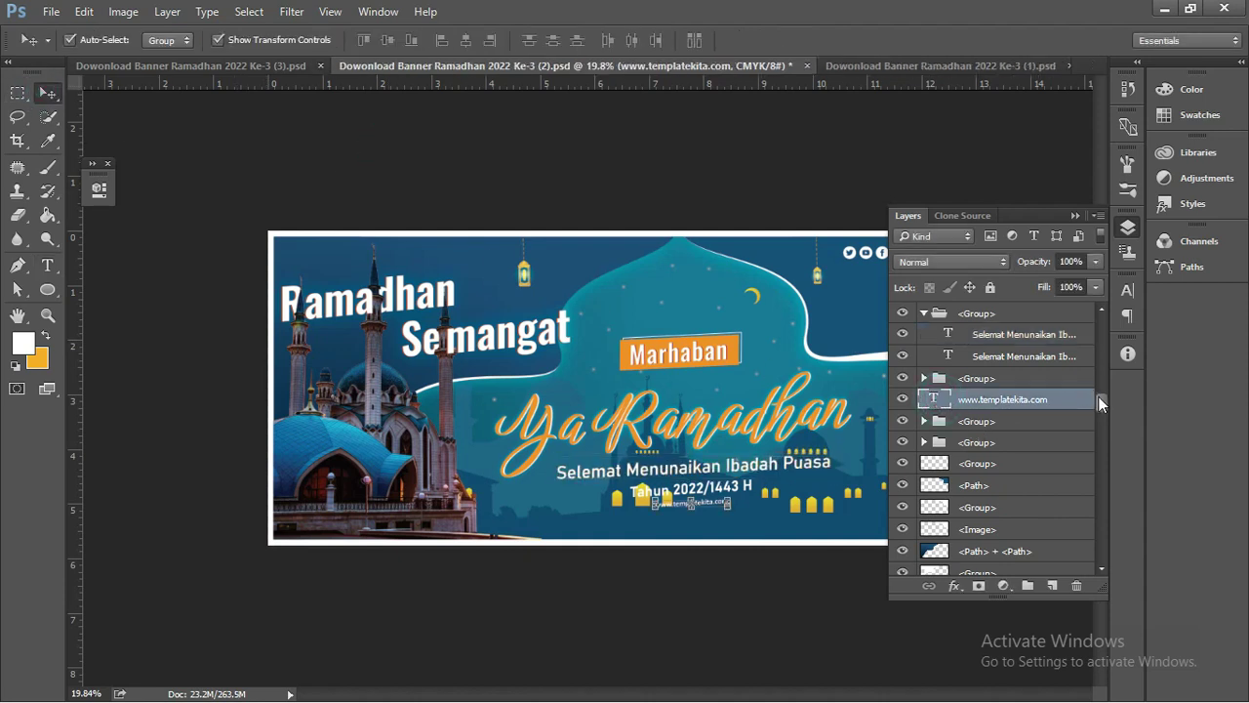
Select the "Ya Ramadhan" lettering group on the banner and expand it and its subgroup to expose the two text layers.
scroll(1101, 404, "down", 2)
left_click(763, 437)
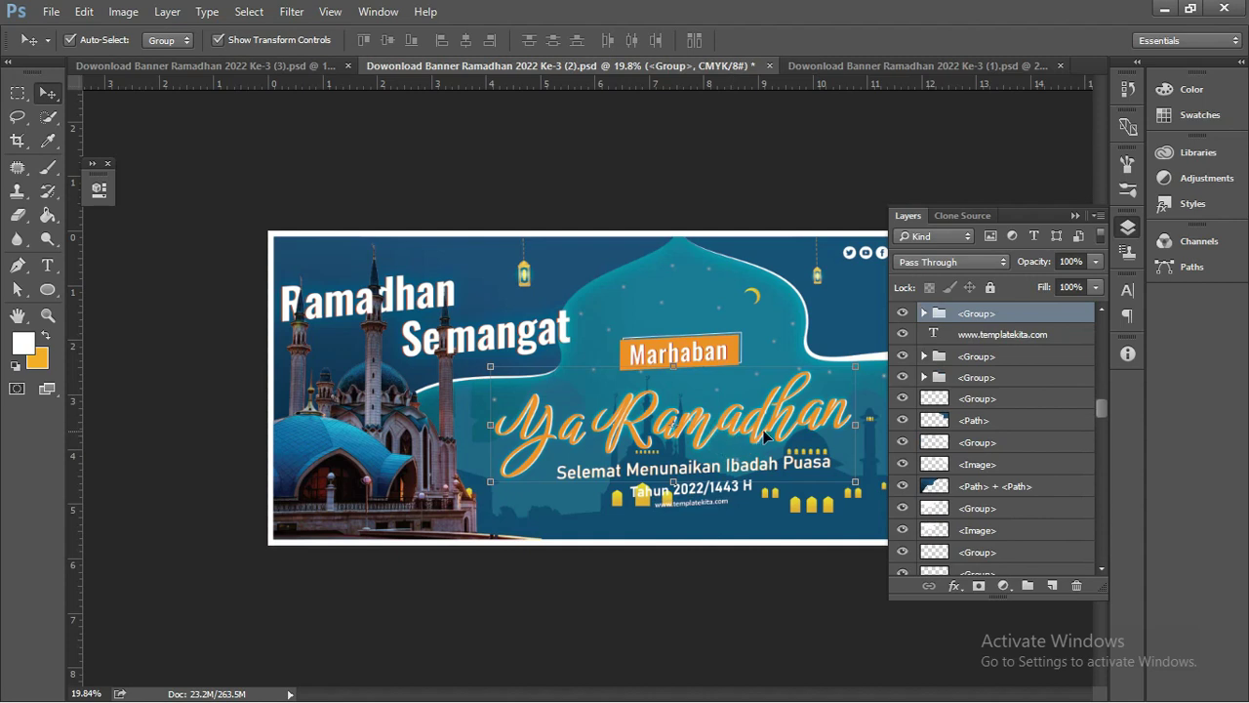
left_click(923, 314)
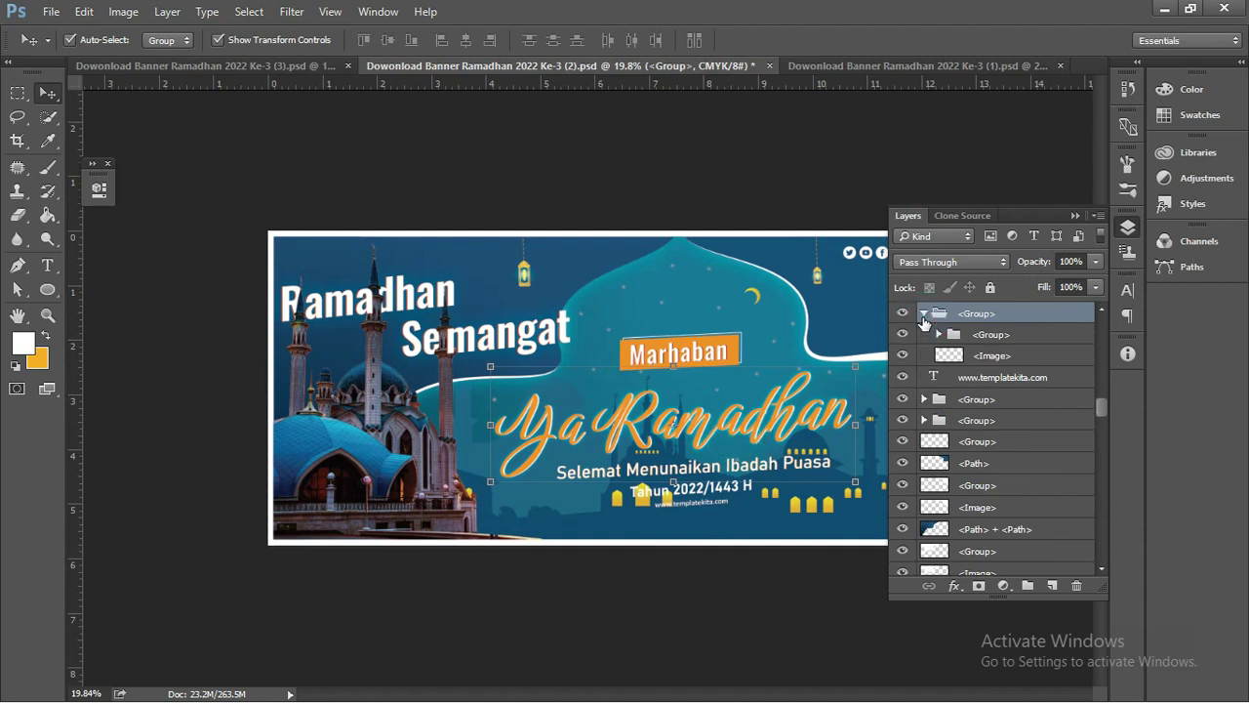
left_click(938, 336)
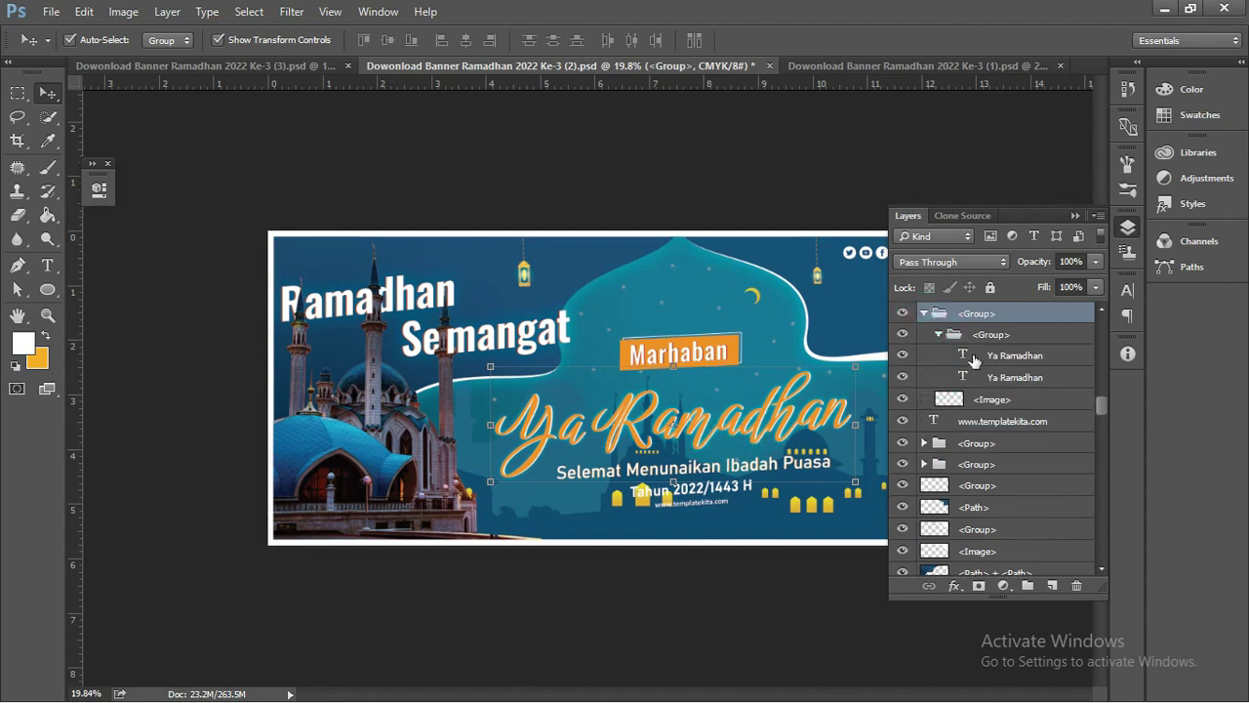
Open the "Ya Ramadhan" text layers for editing and set the upper one's font to Bangers Regular.
double_click(964, 357)
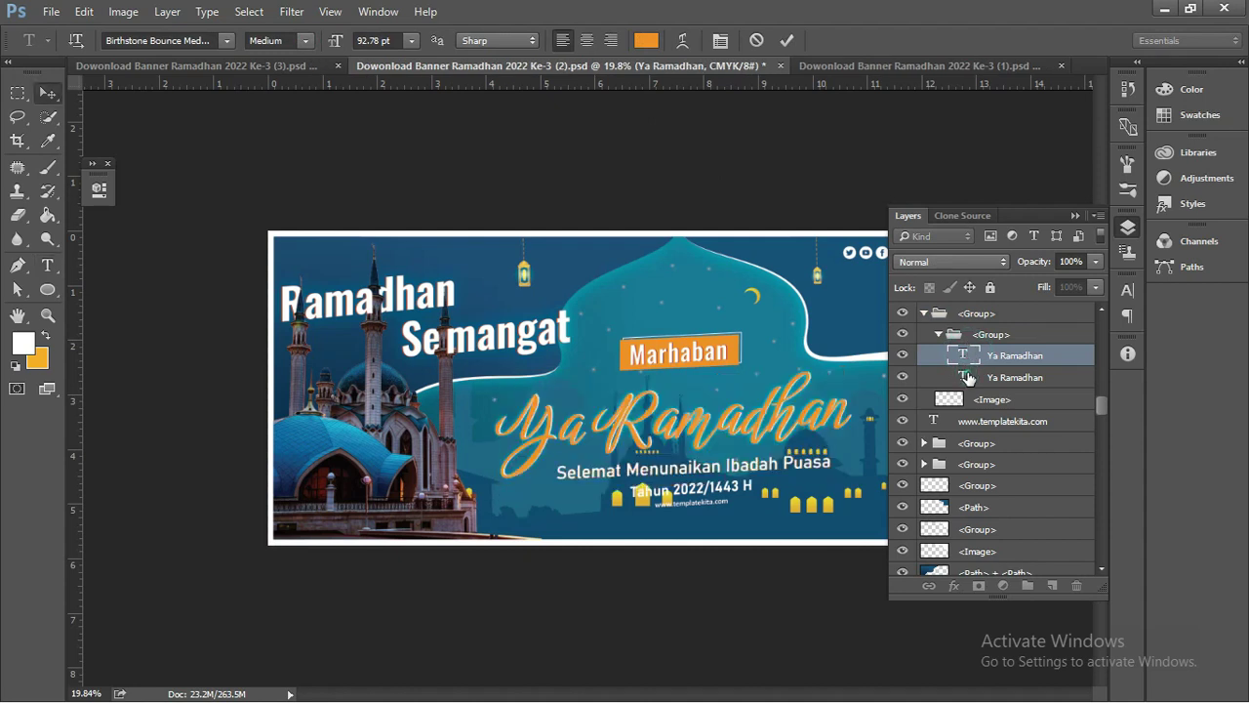
double_click(968, 377)
left_click(964, 358)
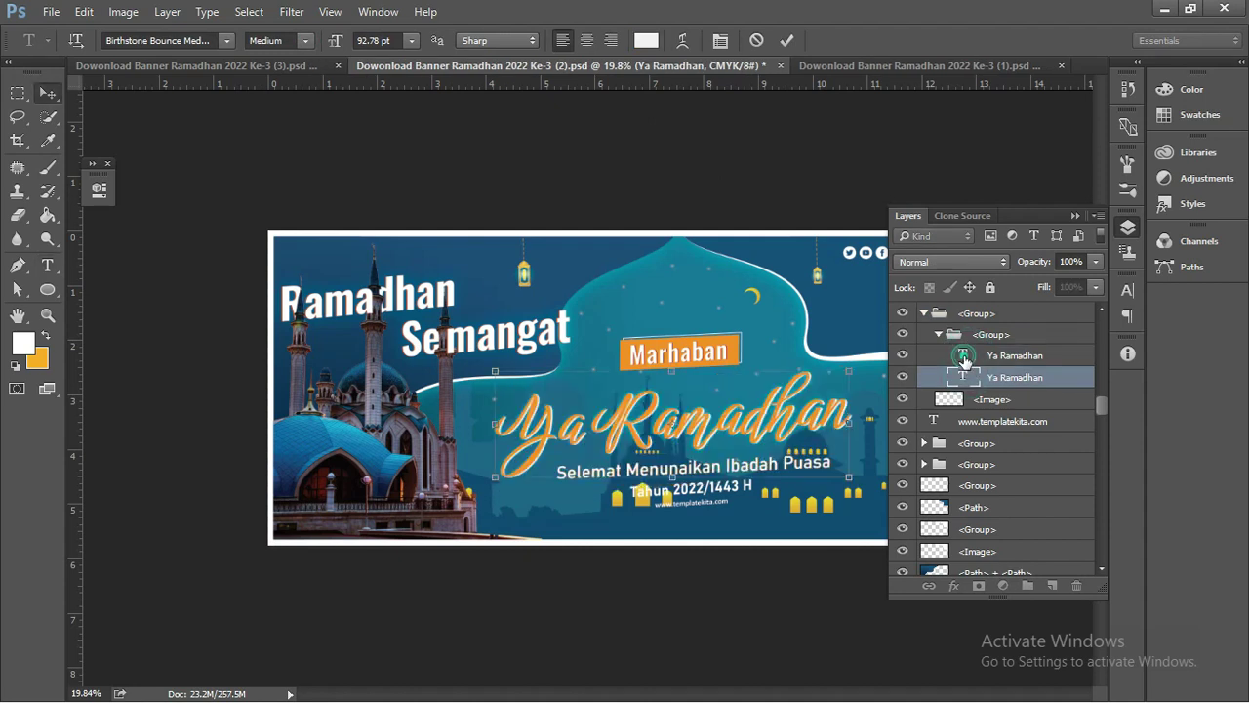
double_click(964, 358)
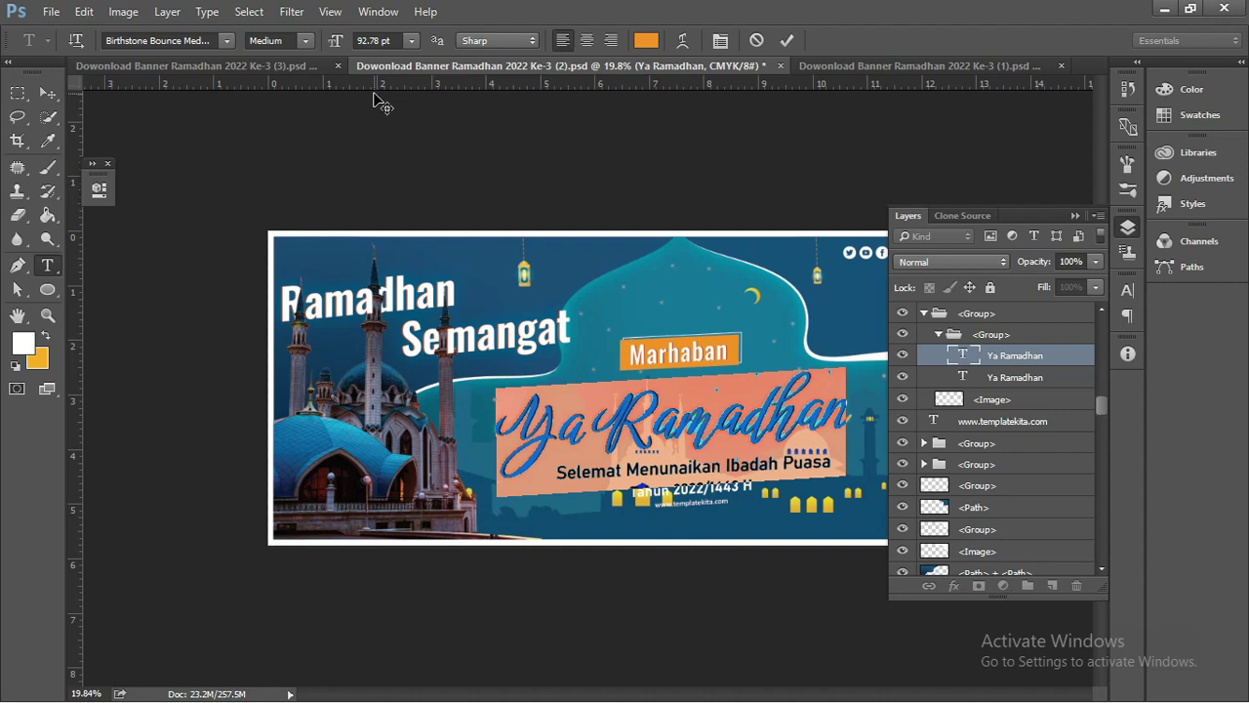
left_click(228, 41)
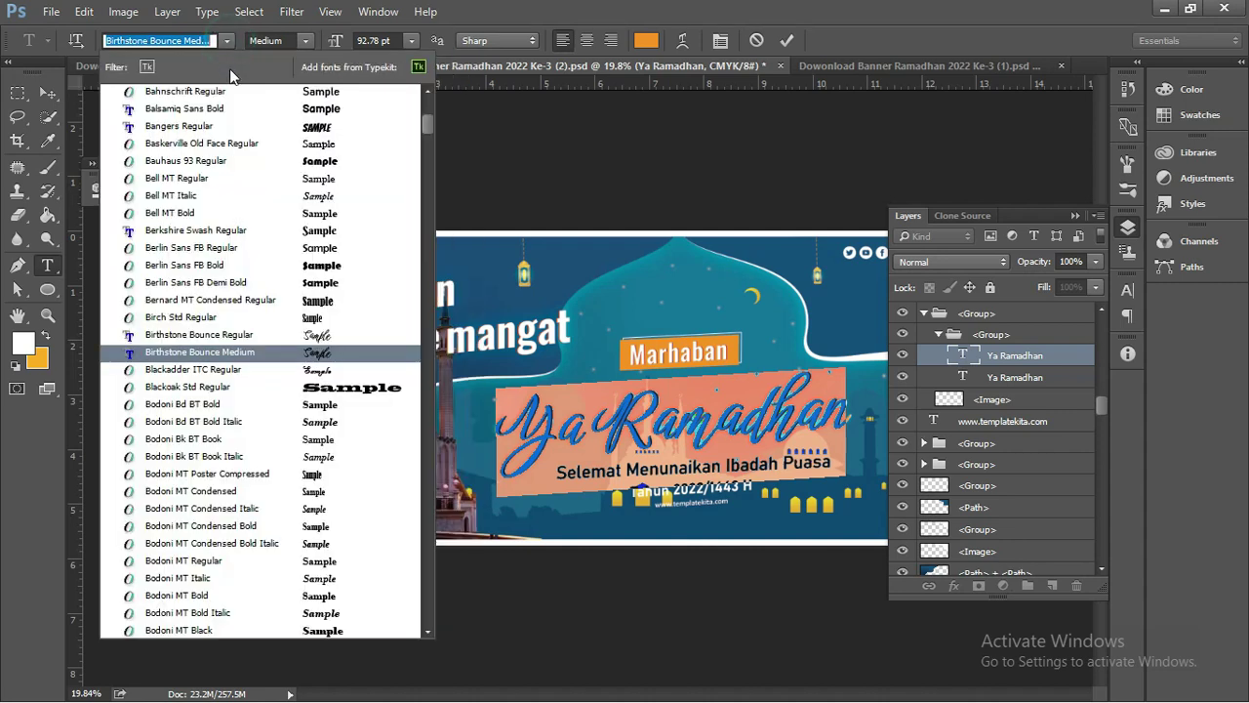
left_click(251, 126)
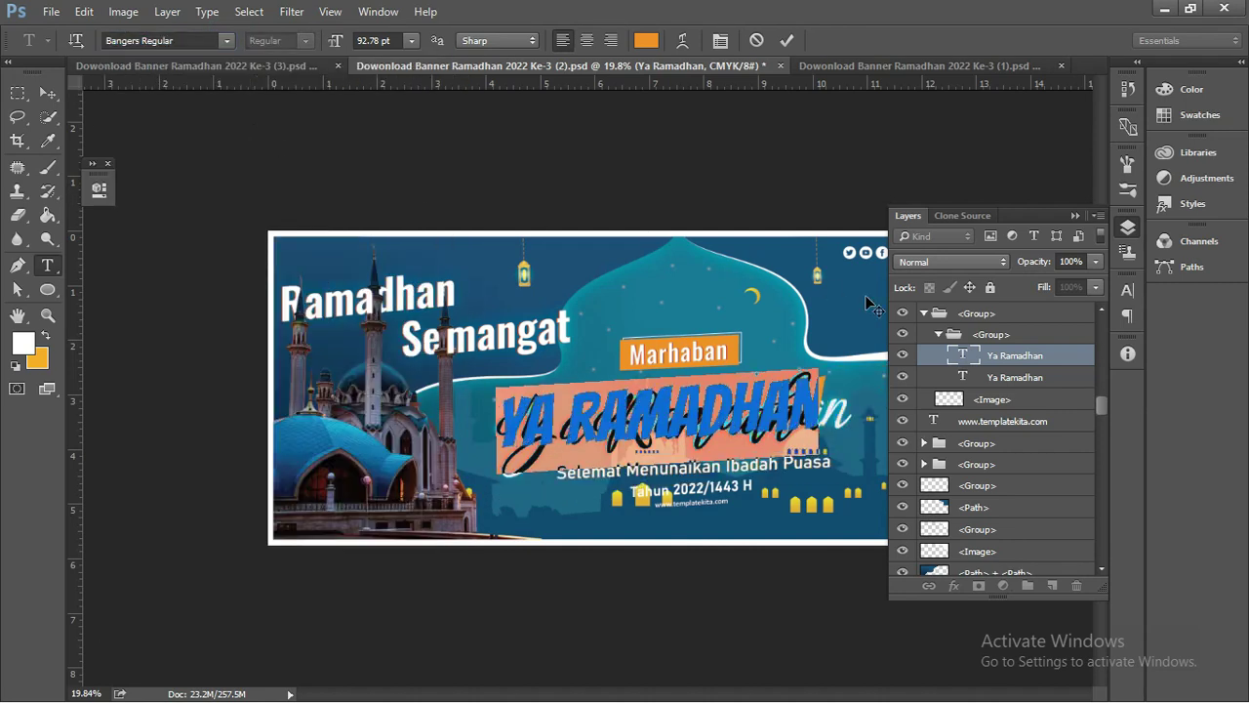
Set the font of the lower, white "Ya Ramadhan" text layer to Bangers Regular too and finish the text editing.
left_click(970, 378)
key("v")
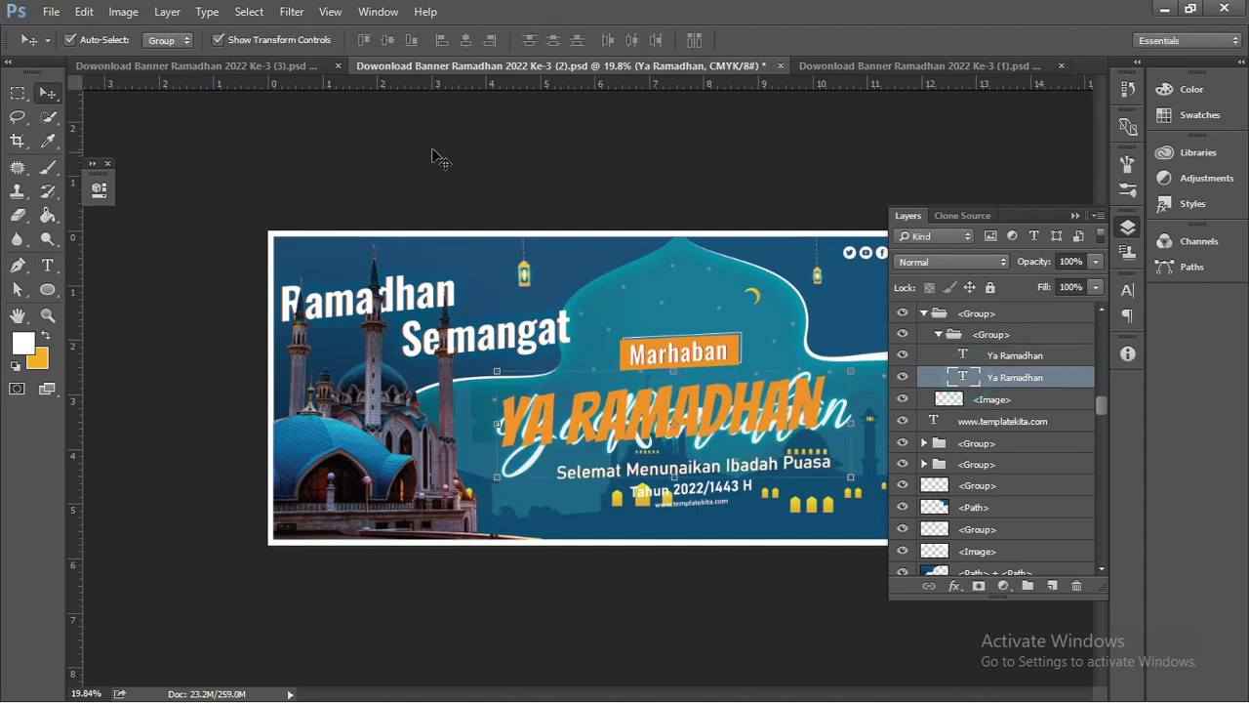
double_click(965, 378)
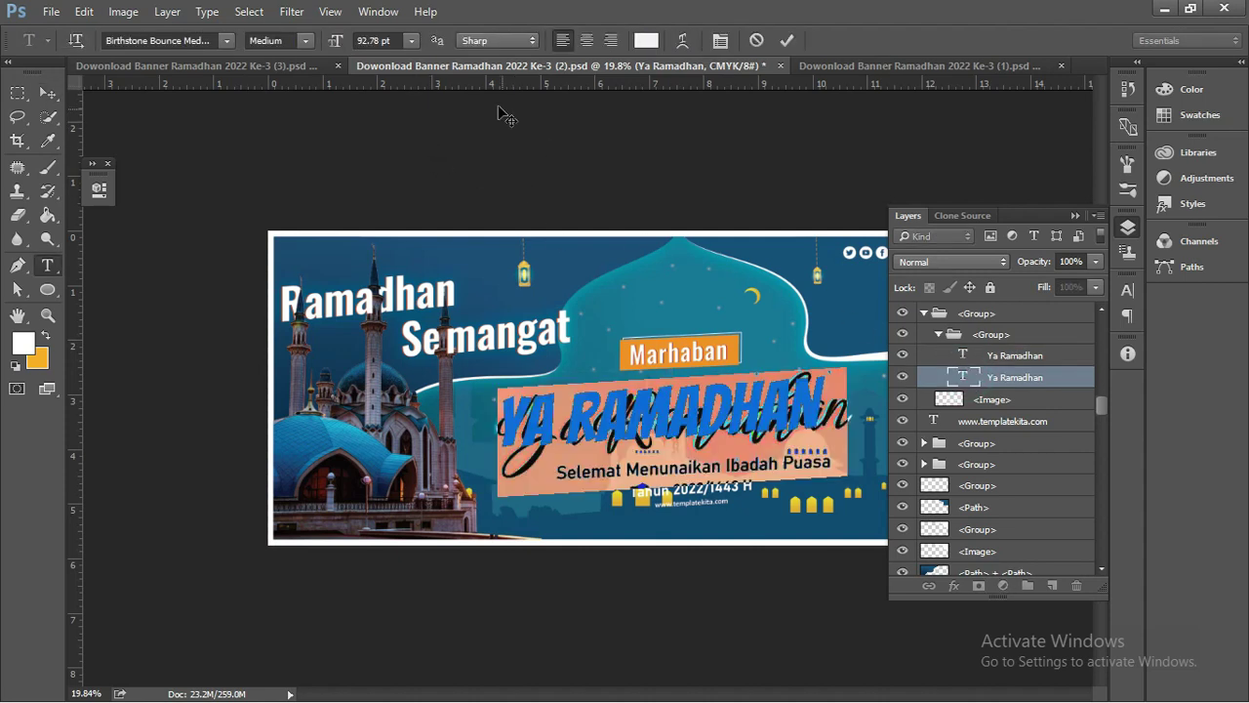
left_click(226, 40)
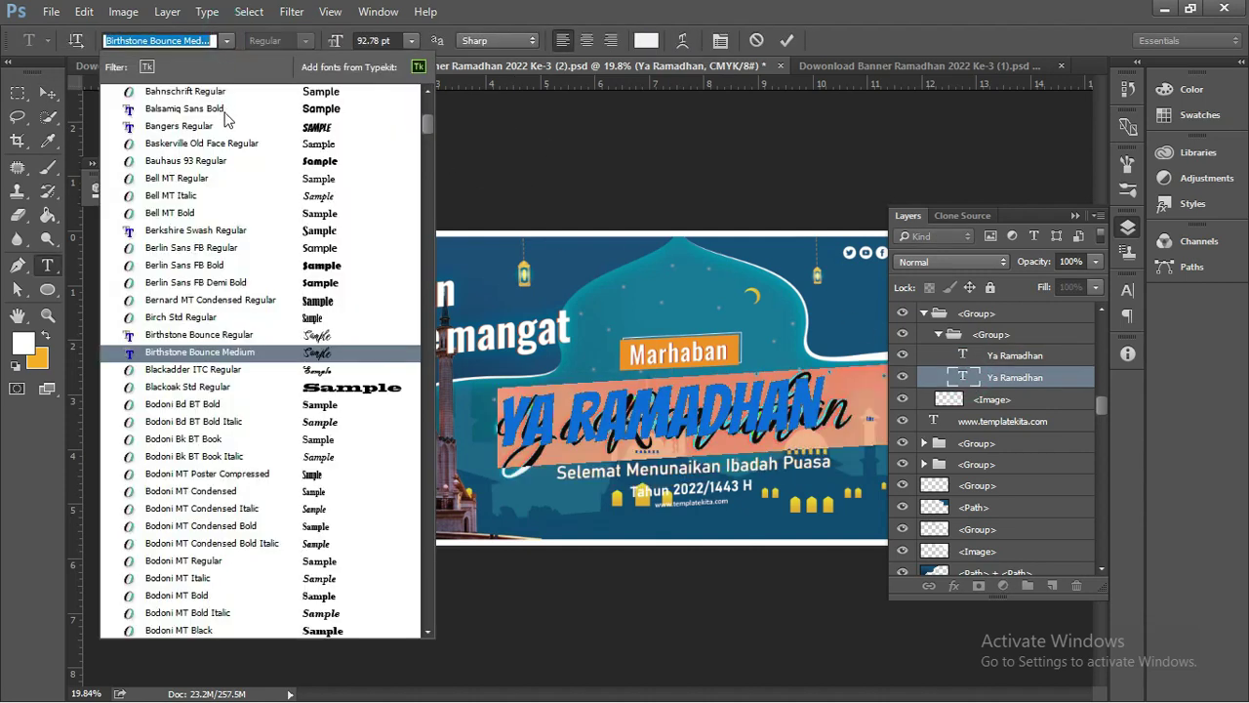
left_click(223, 126)
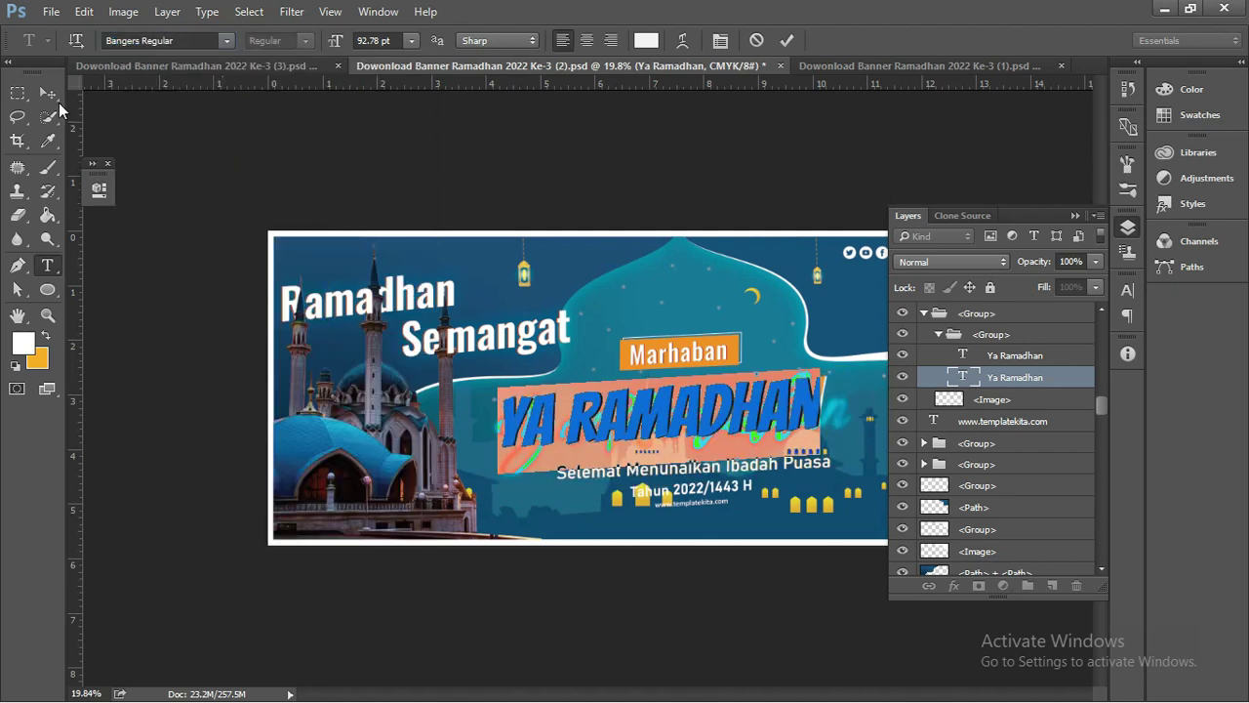
left_click(48, 94)
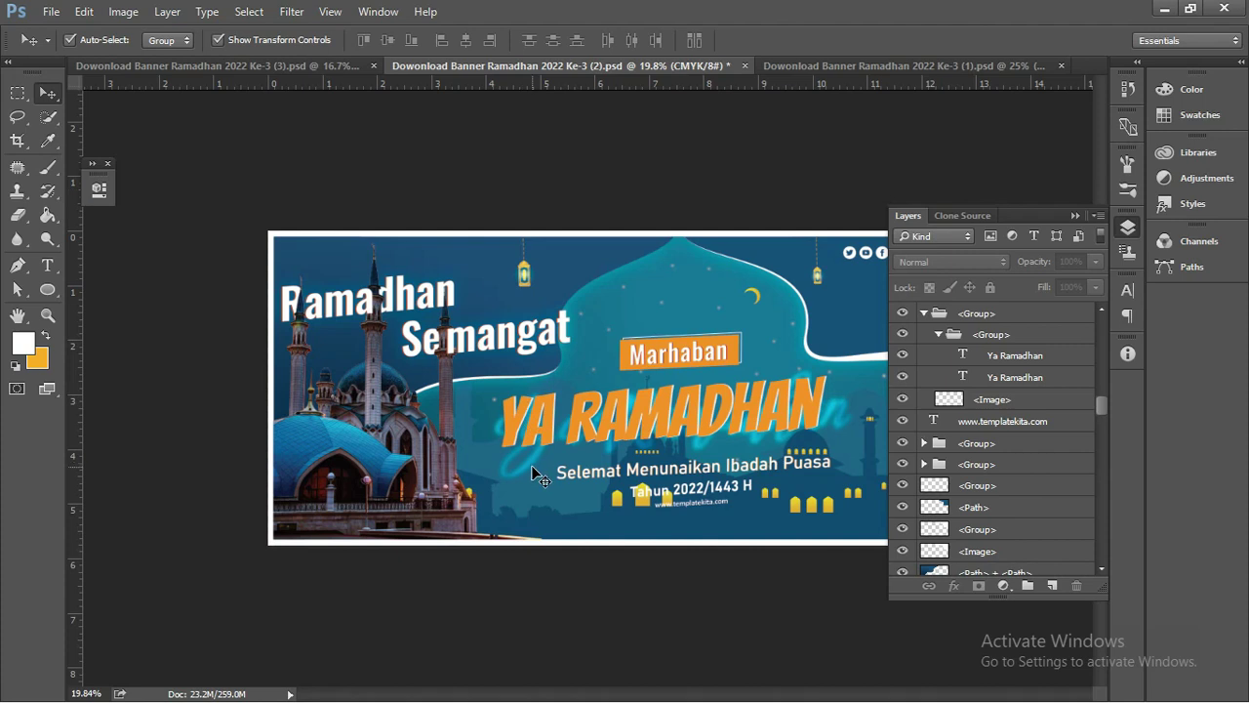
Add a Hue/Saturation adjustment layer with the topmost layer group selected.
left_click(1073, 216)
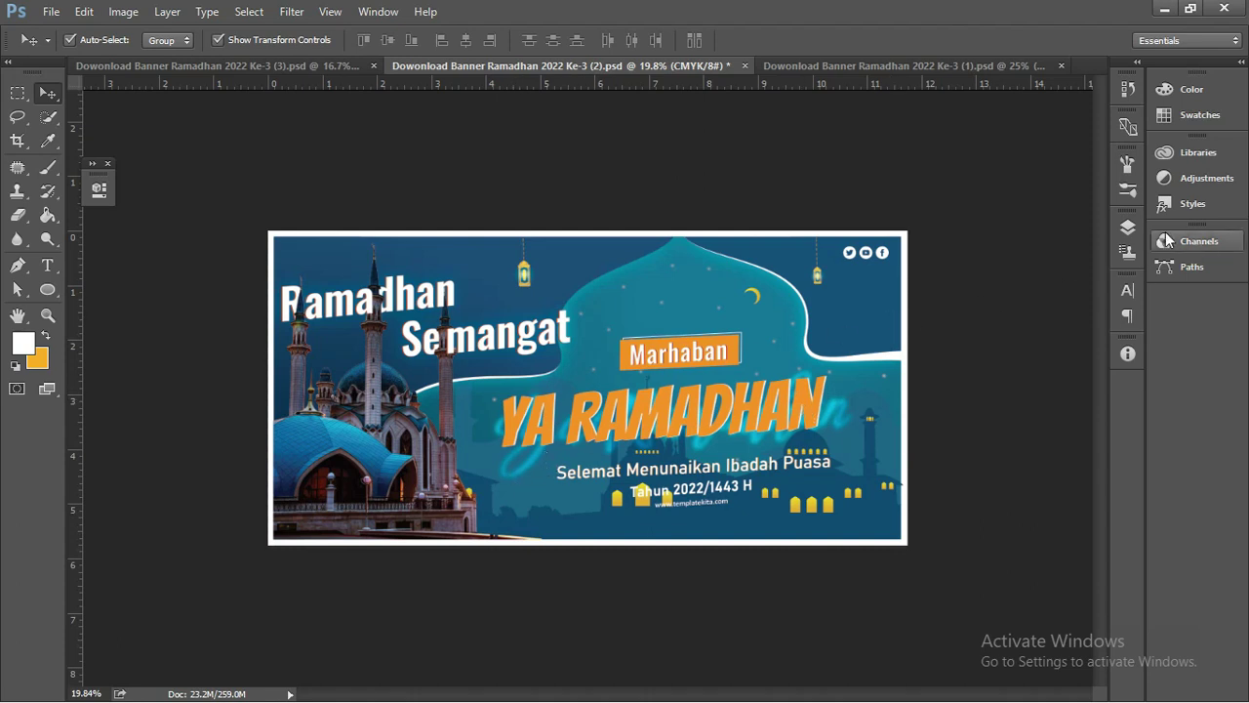
left_click(1129, 228)
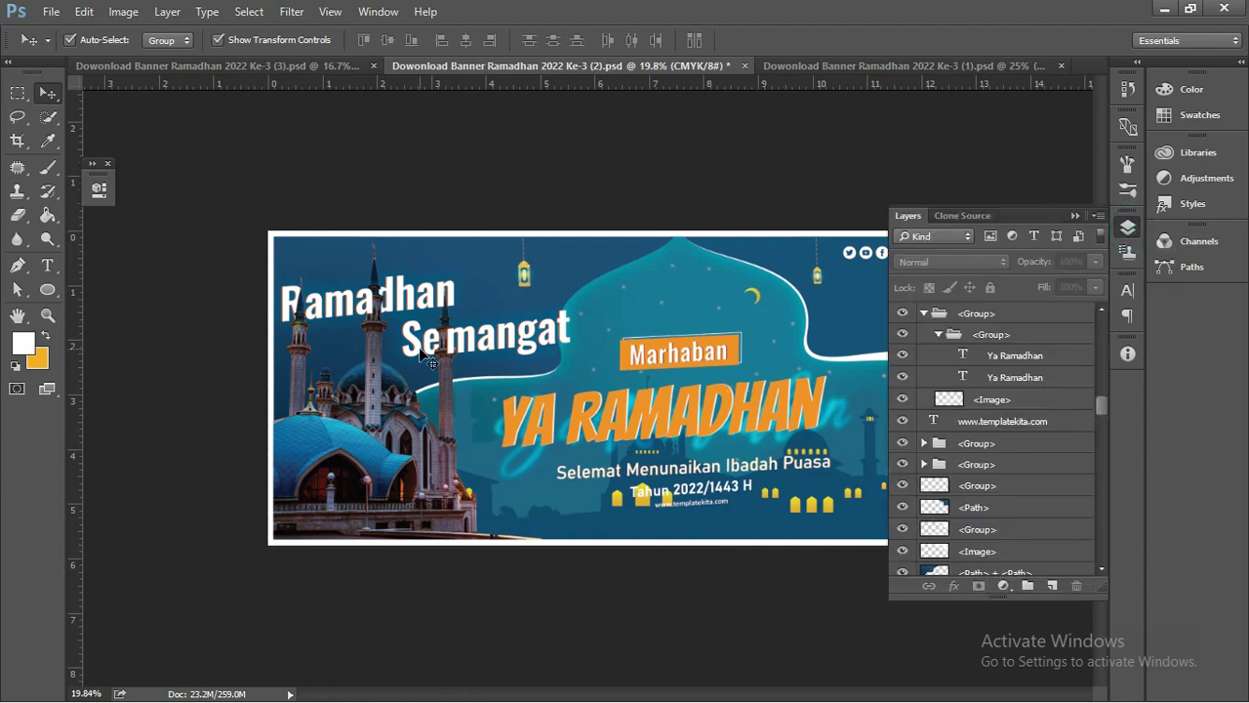
left_click_drag(1098, 408, 1103, 318)
left_click(1021, 313)
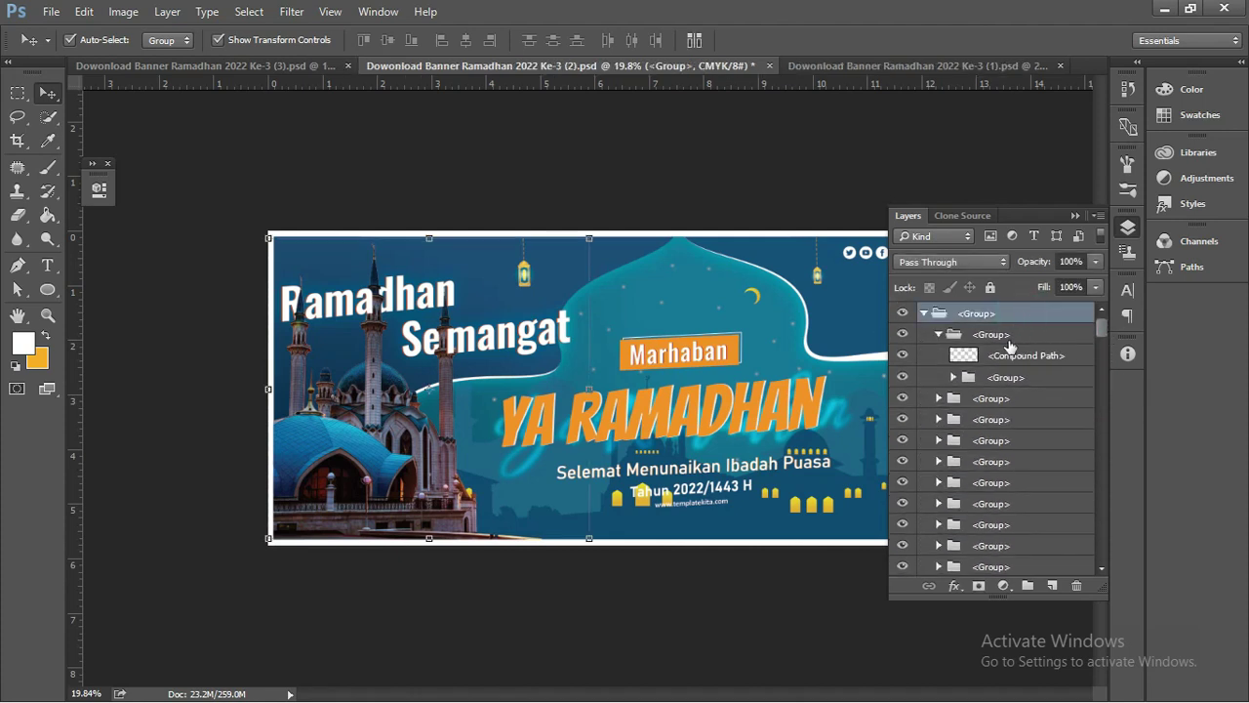
left_click(1010, 585)
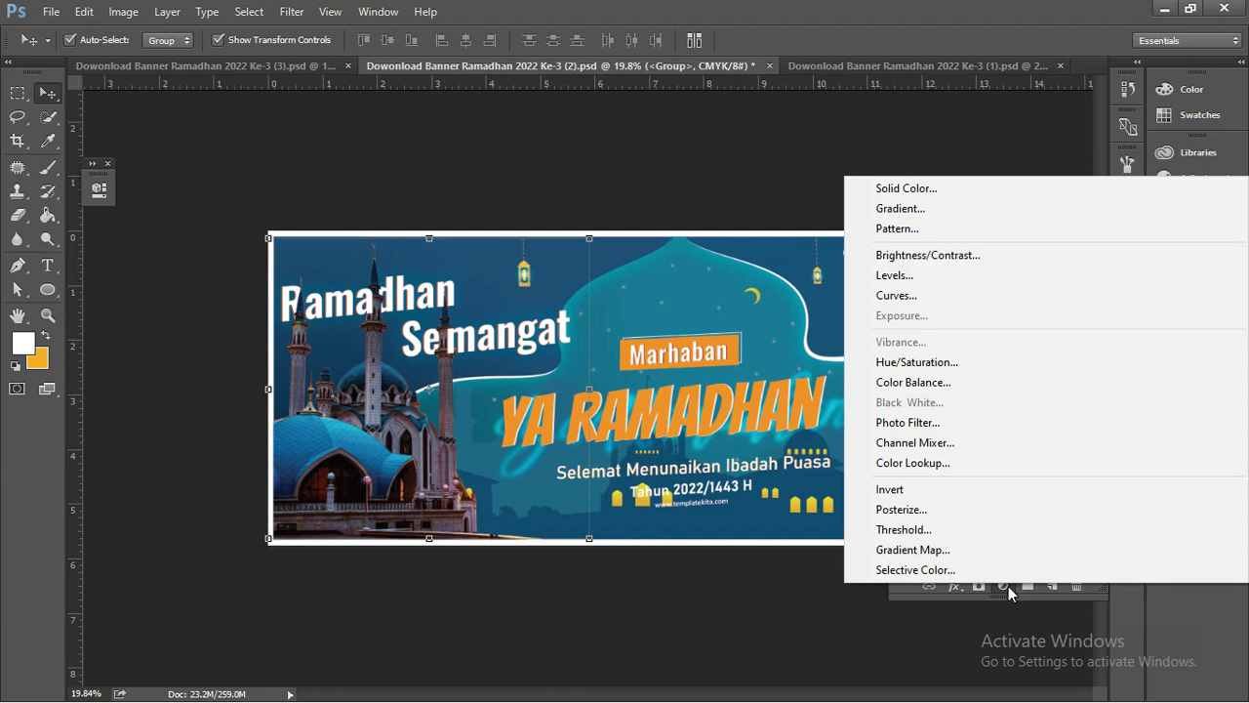
left_click(948, 363)
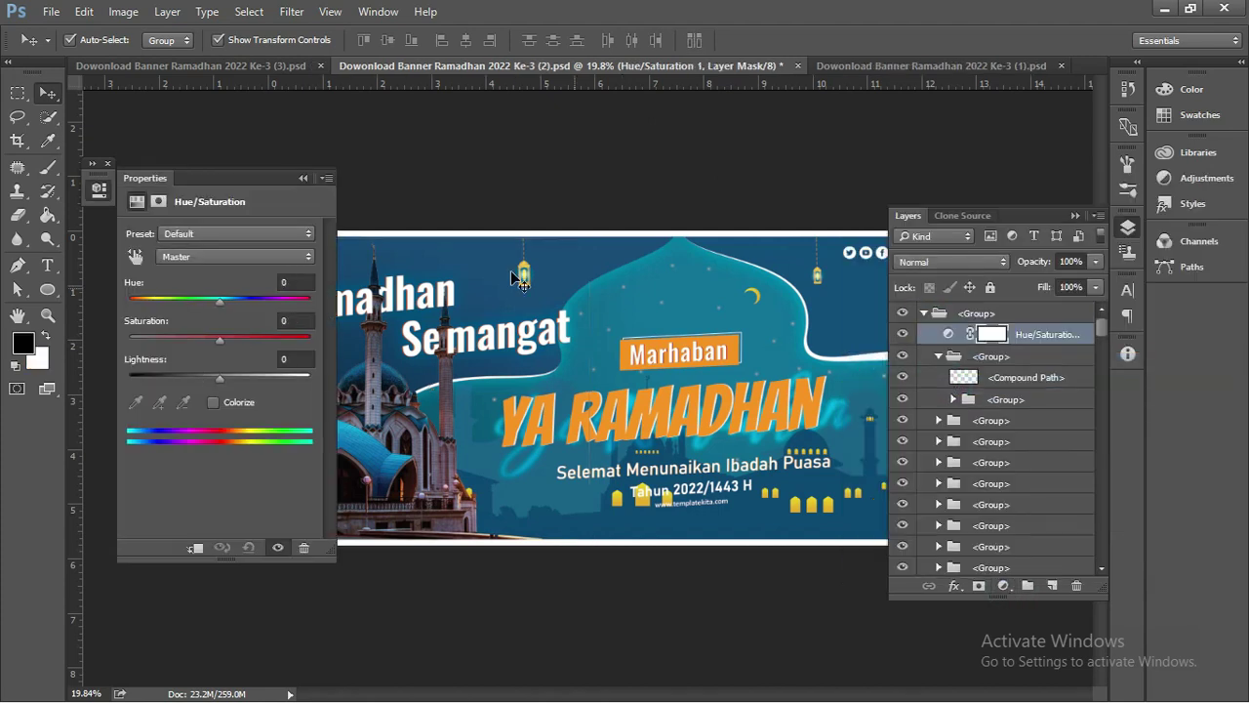
left_click_drag(234, 172, 220, 136)
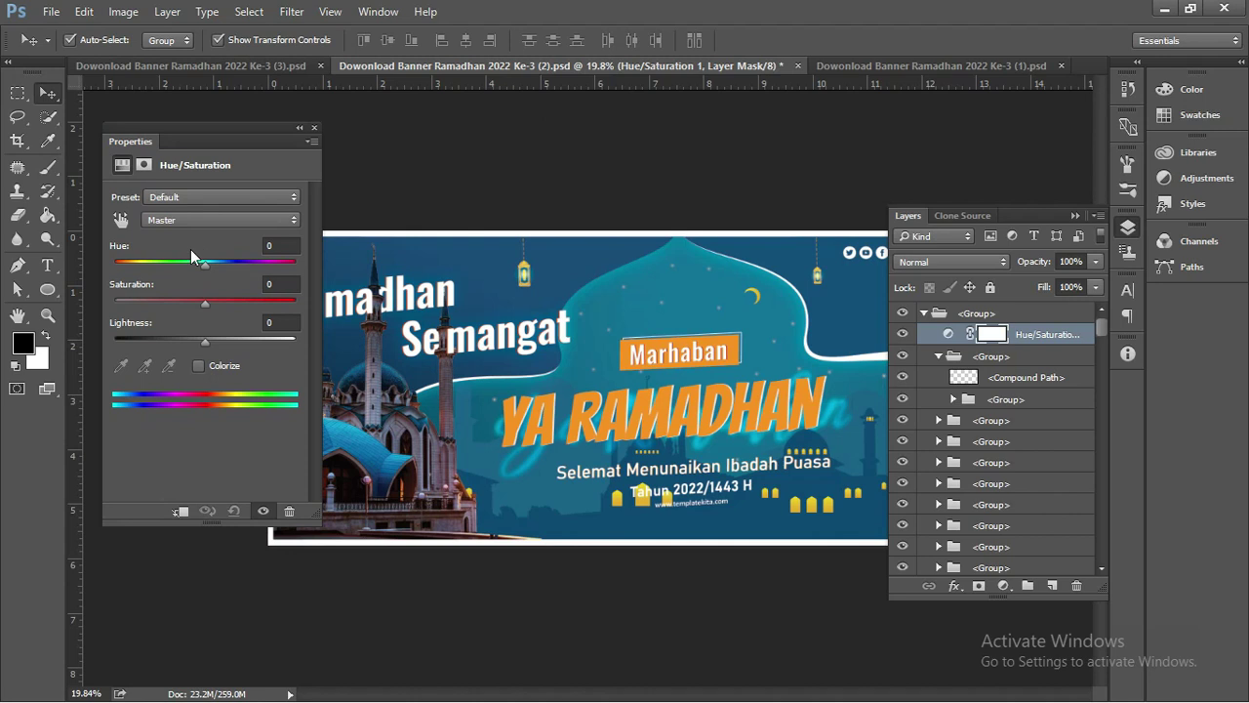
Move the Hue/Saturation layer above the topmost group and set its hue to -8 and saturation to -16.
mouse_move(204, 301)
left_mouse_down()
mouse_move(234, 304)
mouse_move(191, 301)
mouse_move(214, 301)
left_mouse_up()
mouse_move(990, 324)
left_mouse_down()
mouse_move(1034, 332)
mouse_move(1046, 310)
mouse_move(993, 295)
mouse_move(988, 313)
left_mouse_up()
mouse_move(208, 264)
left_mouse_down()
mouse_move(179, 265)
mouse_move(222, 265)
left_mouse_up()
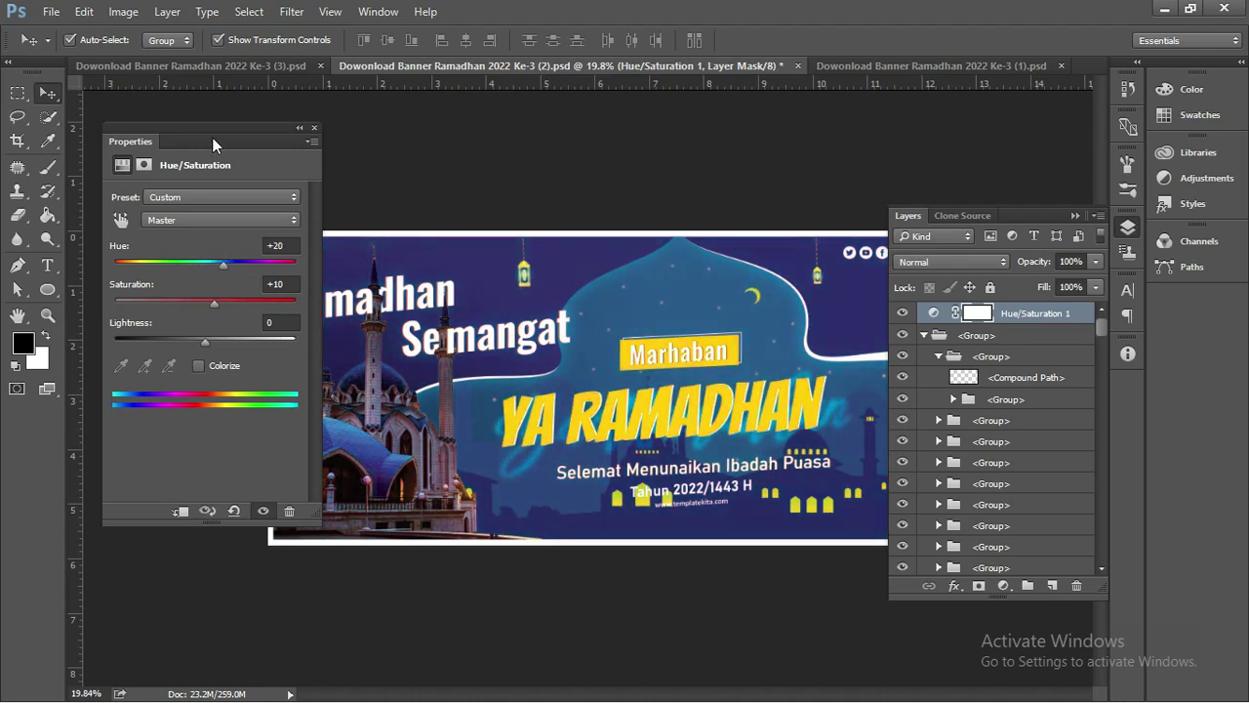
left_click_drag(225, 264, 198, 271)
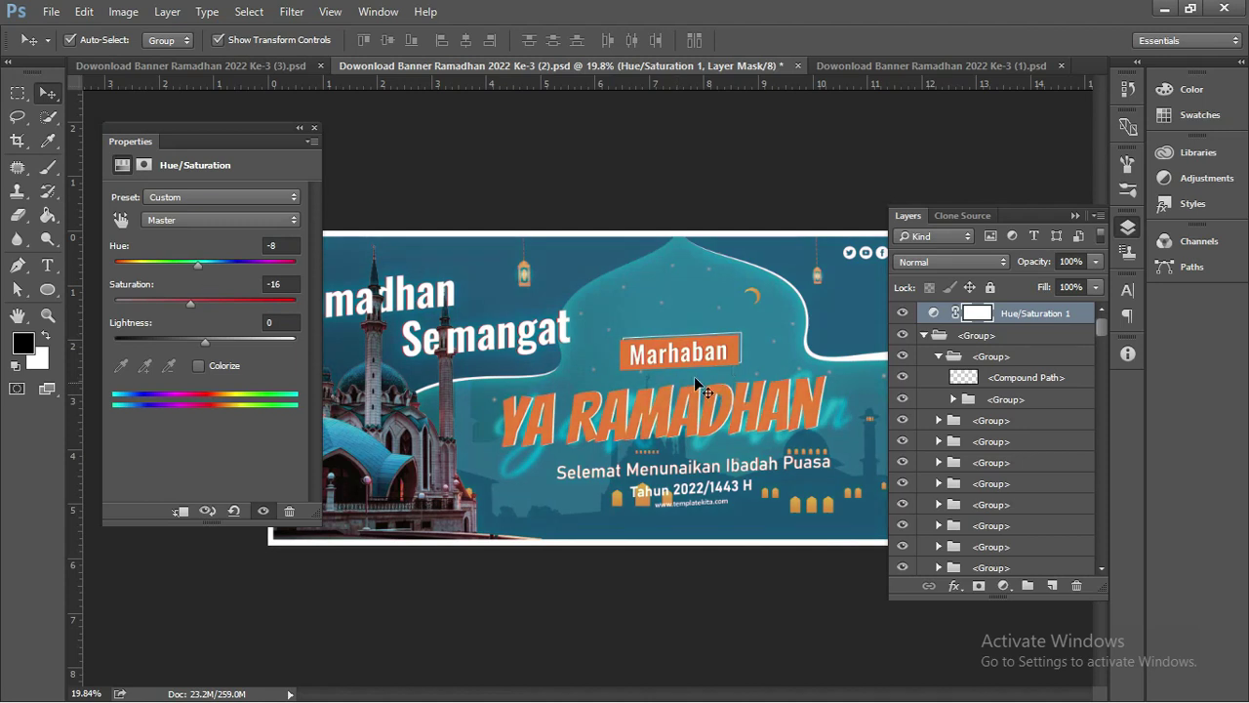
Move the Hue/Saturation layer down the stack, out from above the "Ramadhan Semangat" lettering group to just over the single-thumbnail groups.
left_click_drag(1033, 334, 1066, 564)
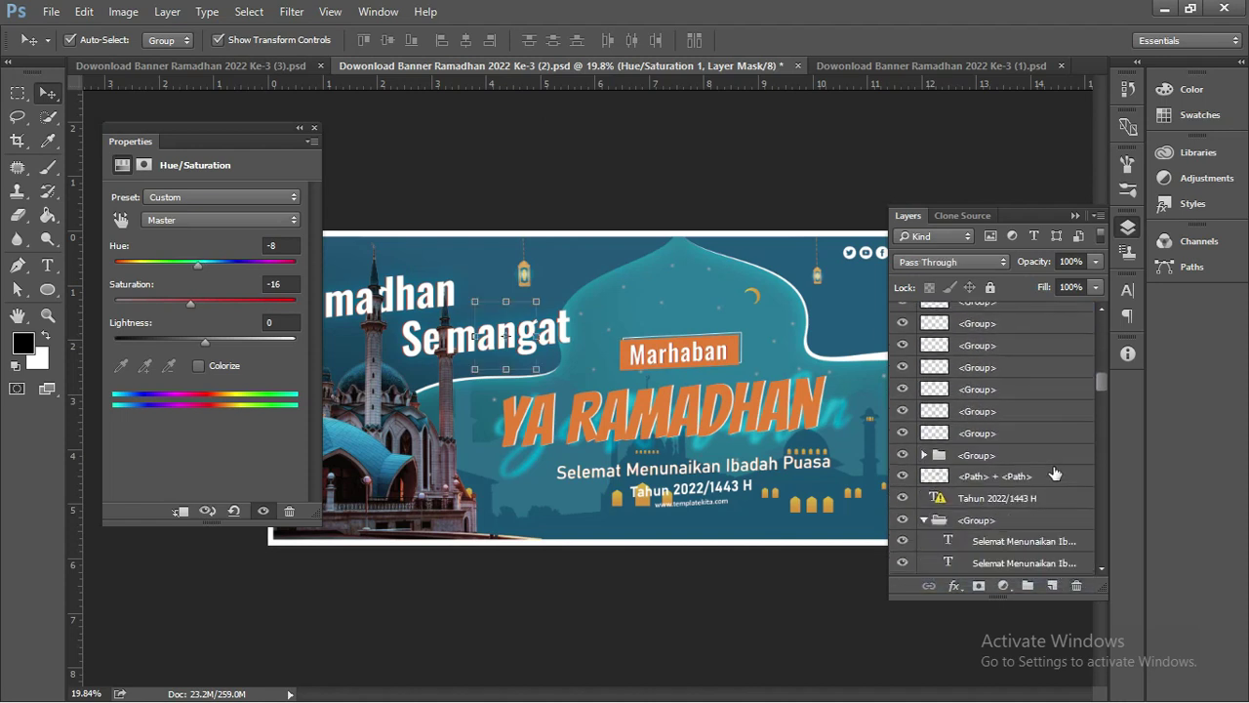
scroll(1052, 456, "down", 2)
scroll(1050, 456, "up", 5)
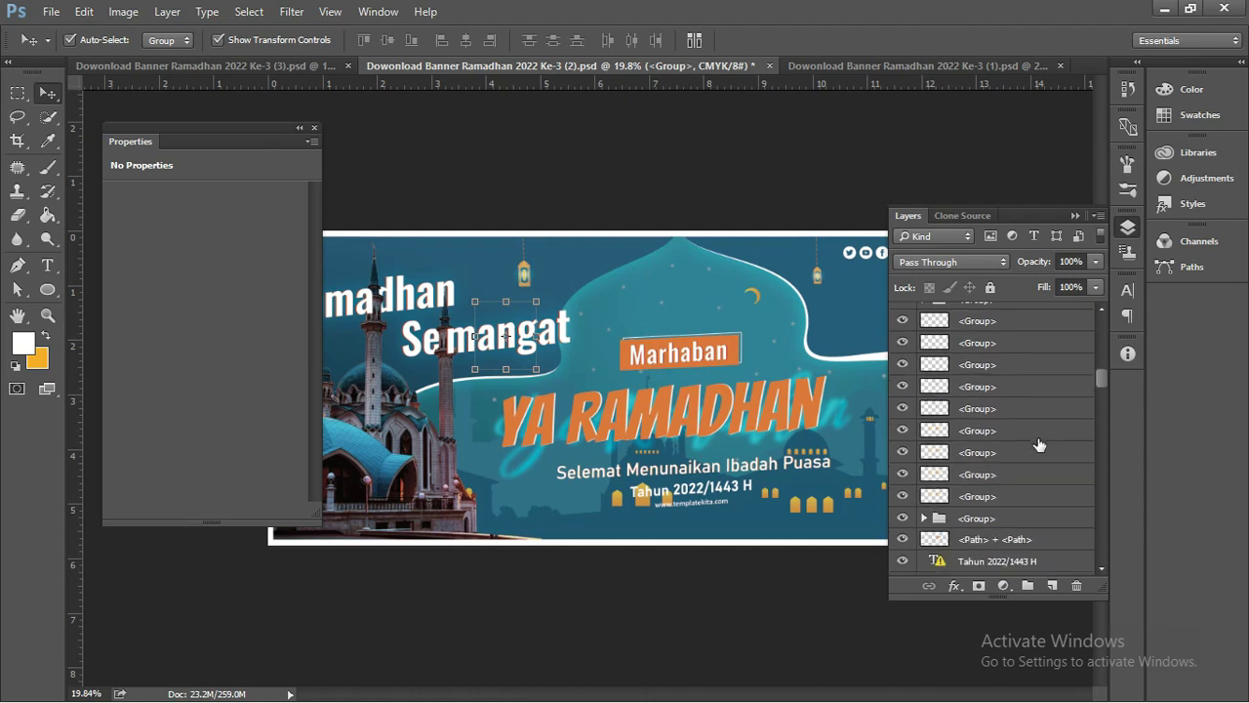
scroll(1037, 454, "up", 3)
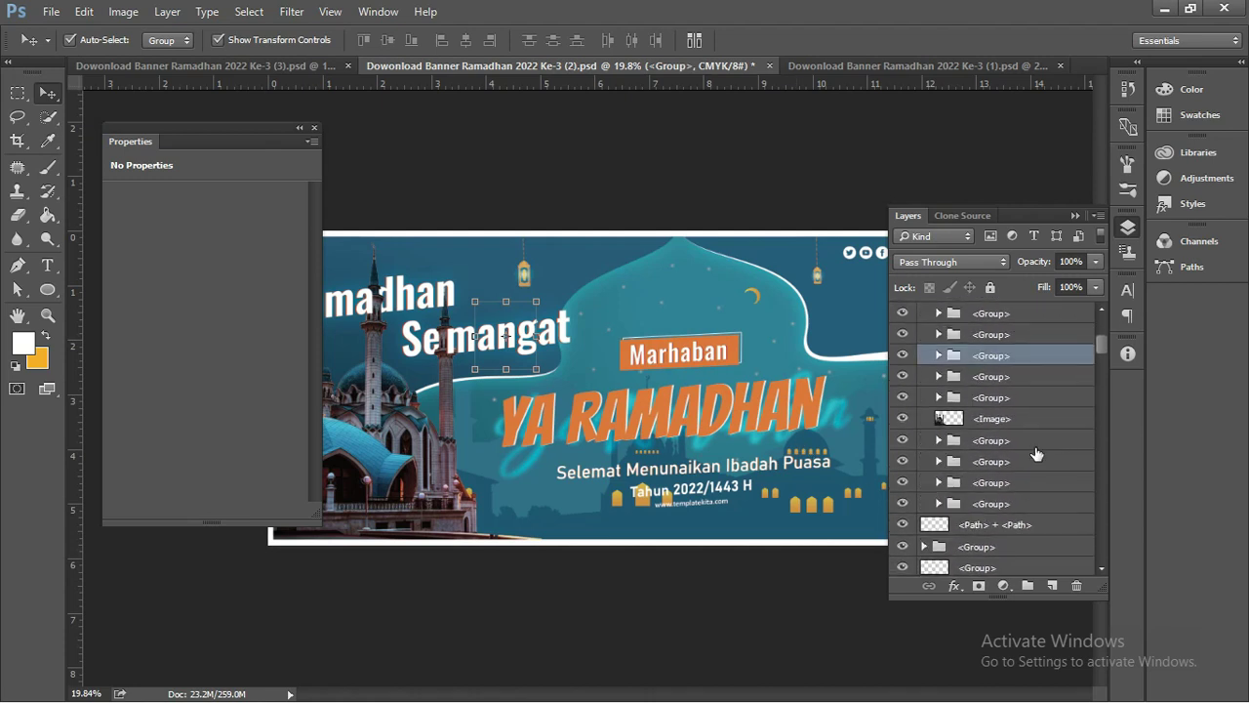
left_click(940, 356)
left_click_drag(1041, 377, 1050, 566)
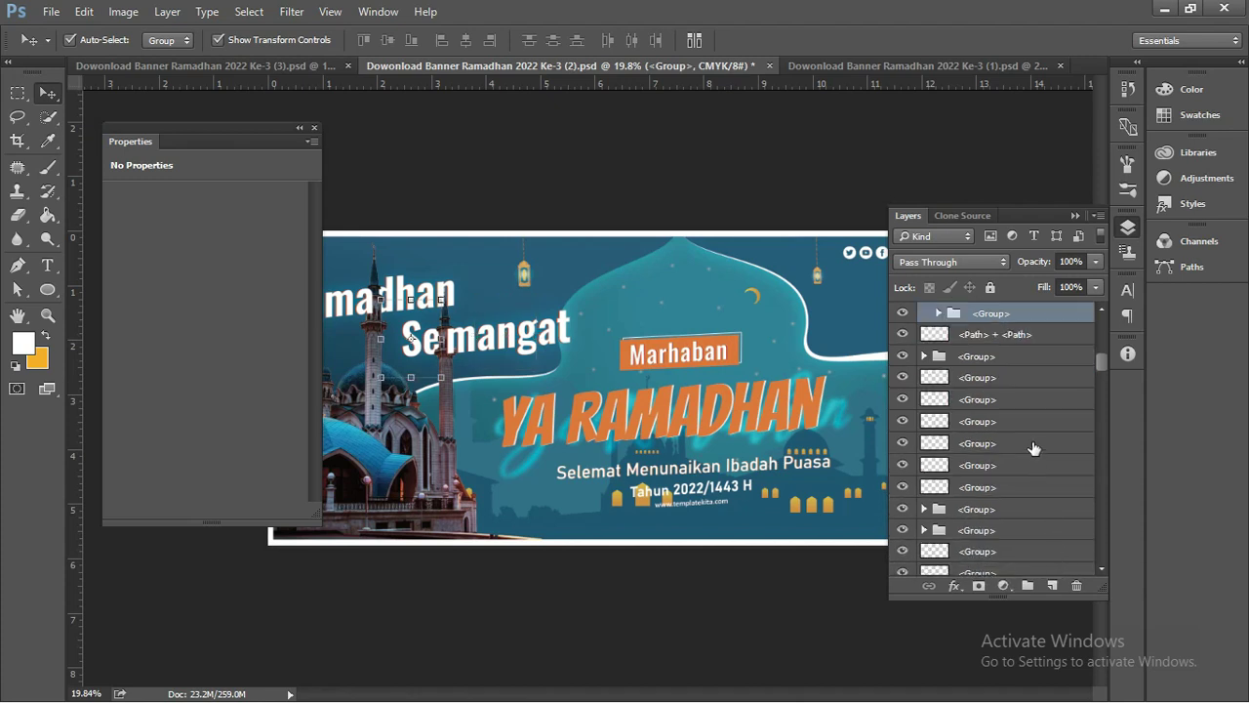
left_click(940, 313)
left_click_drag(1015, 334, 1048, 434)
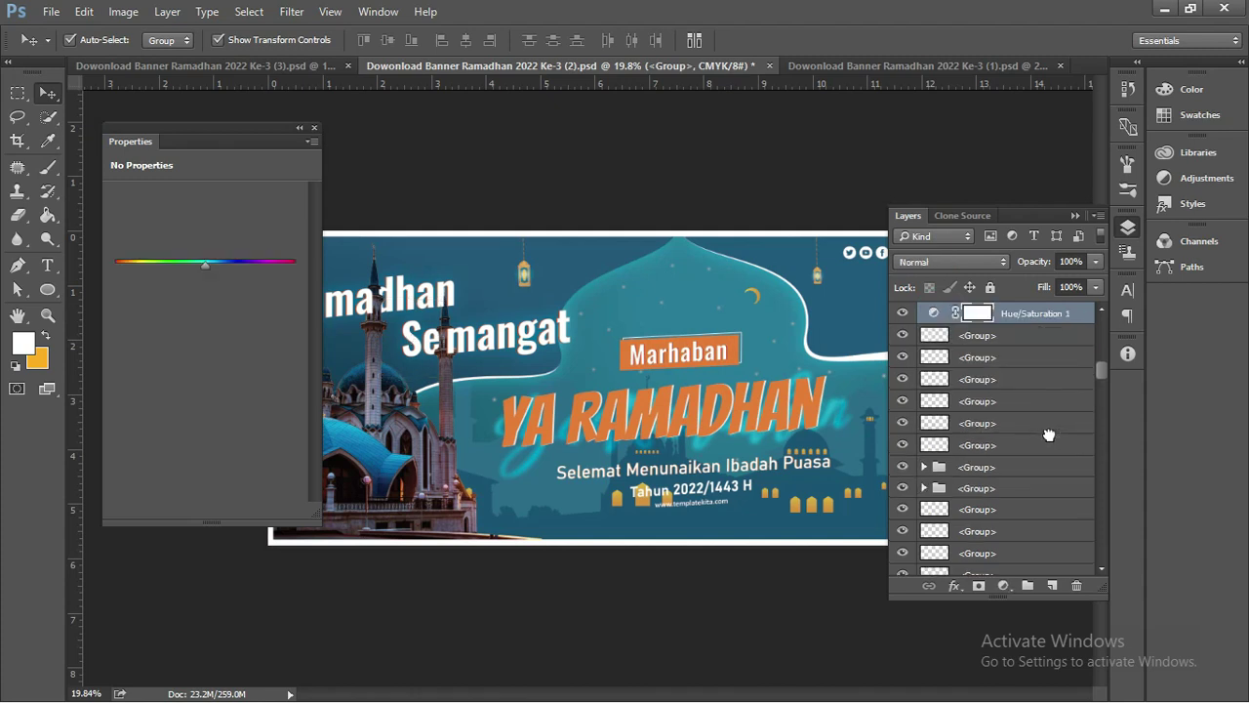
scroll(966, 388, "down", 5)
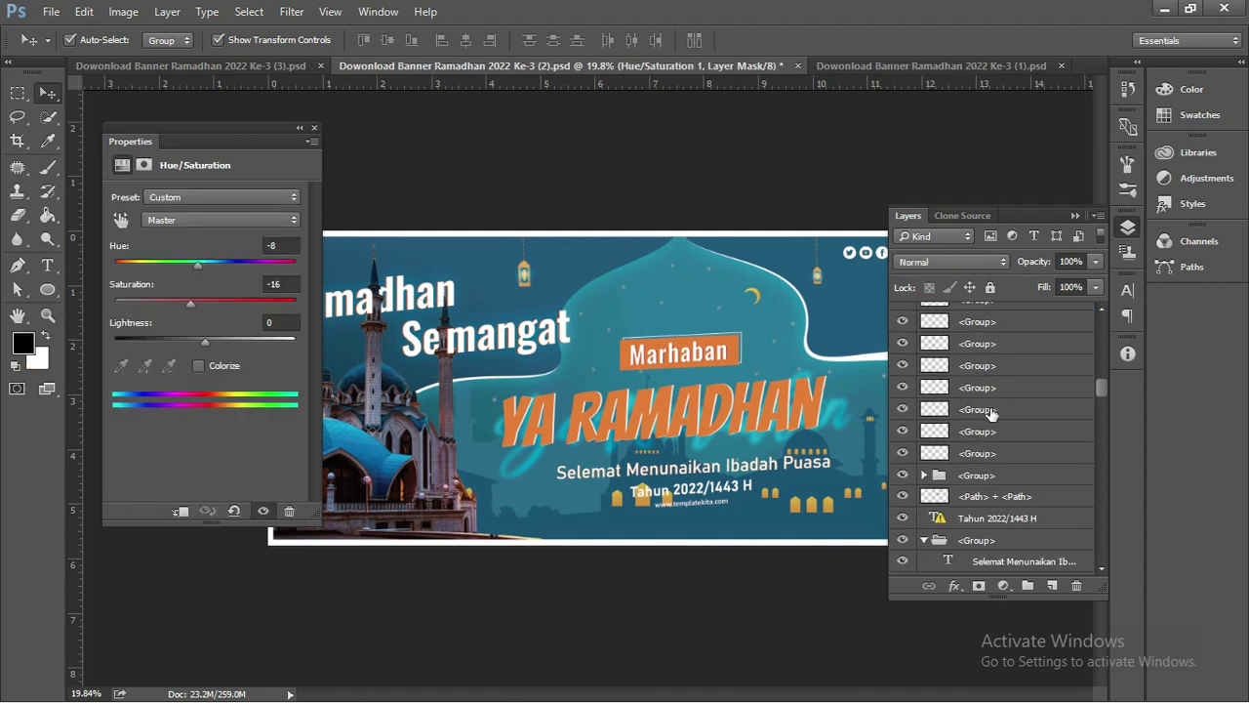
scroll(995, 422, "up", 5)
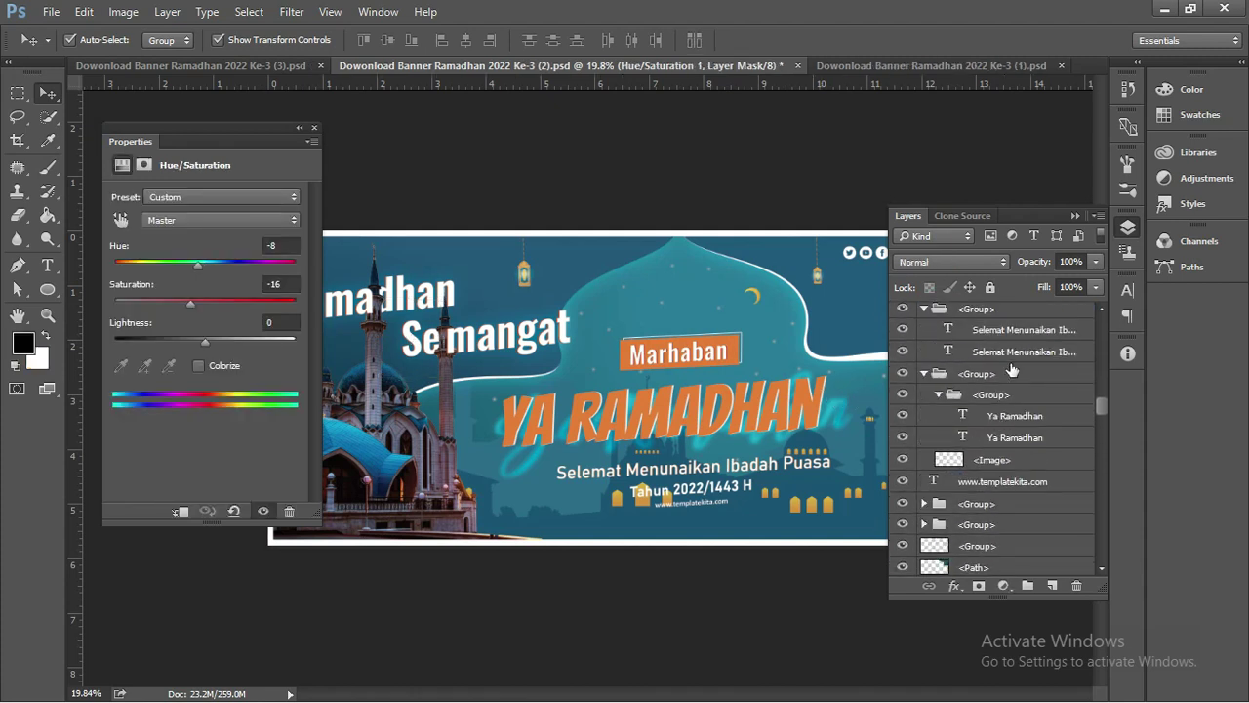
left_click_drag(915, 223, 706, 137)
left_click_drag(791, 516, 800, 671)
scroll(878, 434, "up", 5)
scroll(877, 435, "up", 3)
scroll(803, 376, "up", 3)
left_click_drag(825, 315, 811, 538)
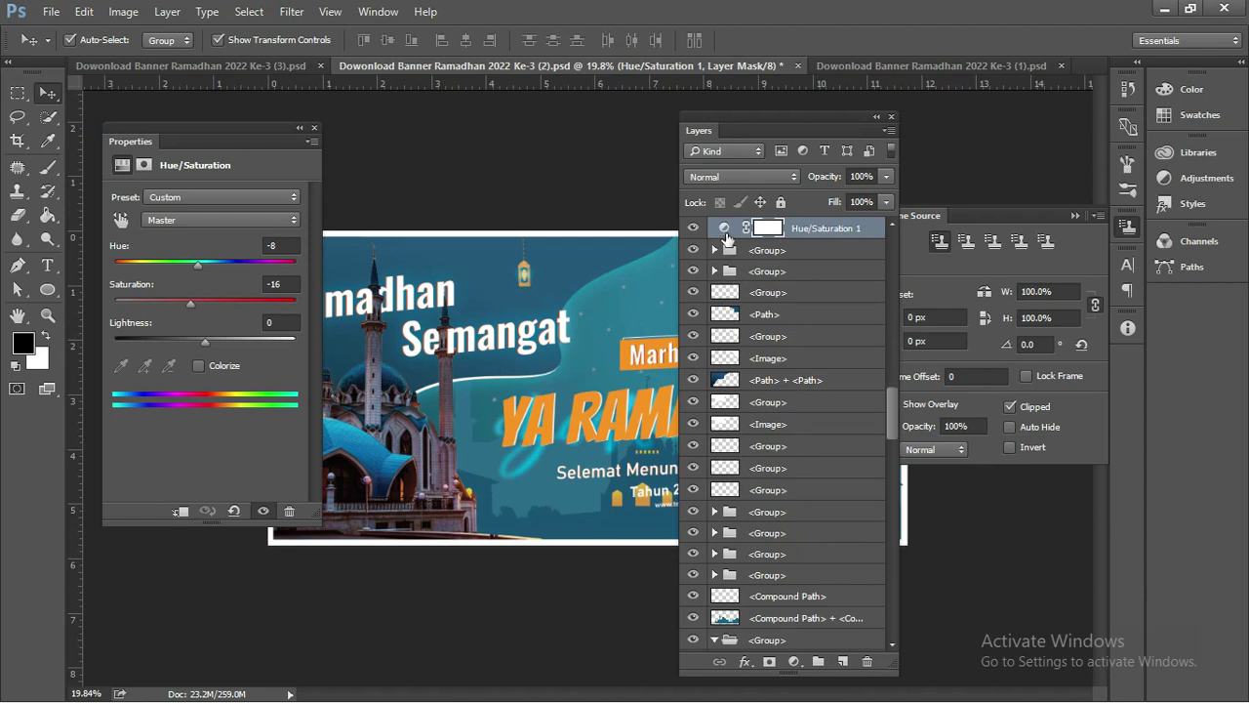
Set the Hue/Saturation layer's hue to +17 and saturation to 0, then collapse its settings.
mouse_move(201, 267)
left_mouse_down()
mouse_move(235, 269)
mouse_move(213, 268)
left_mouse_up()
left_click_drag(766, 132, 1001, 144)
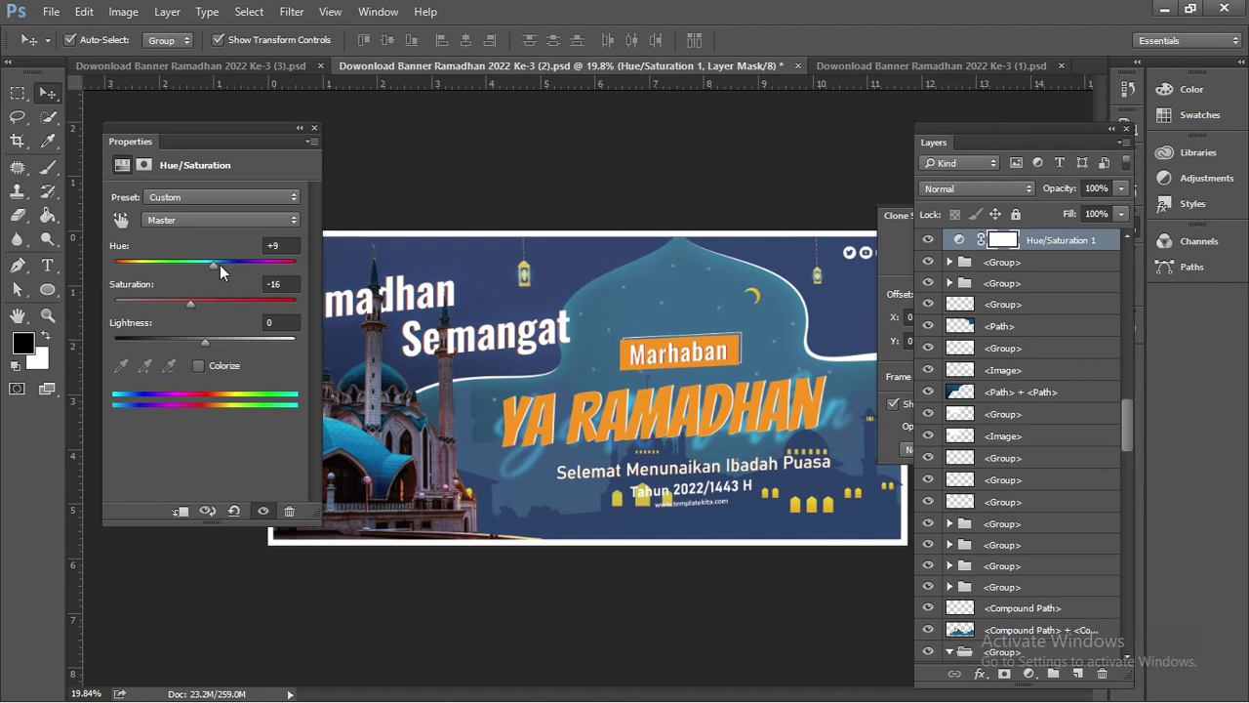
left_click_drag(190, 305, 221, 269)
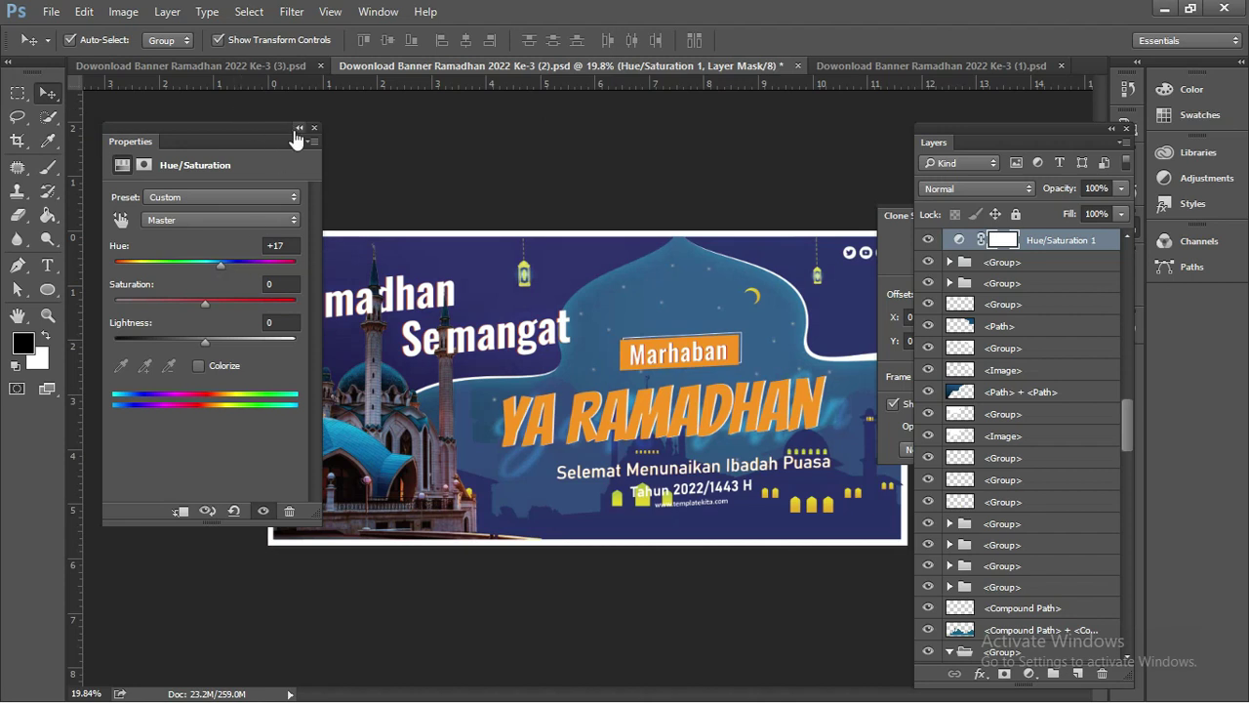
left_click(298, 127)
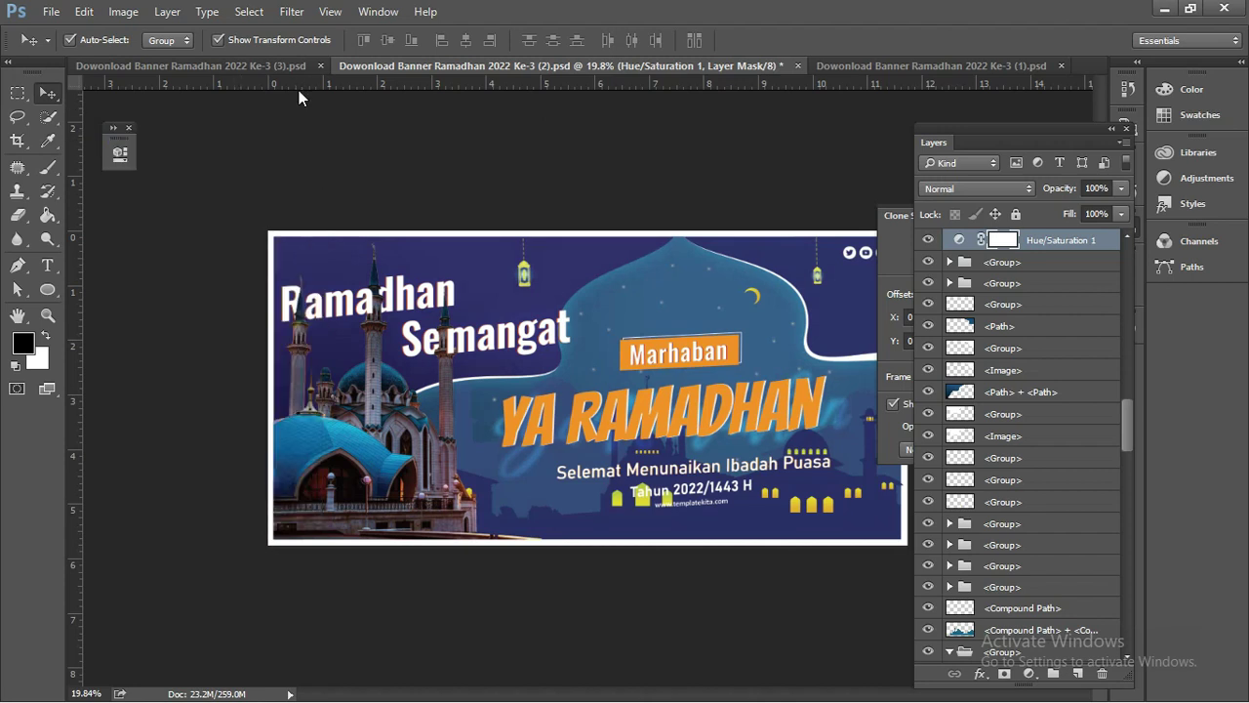
Switch to the banner document Dowonload Banner Ramadhan 2022 Ke-3 (1).psd and deselect its layer group.
left_click(856, 67)
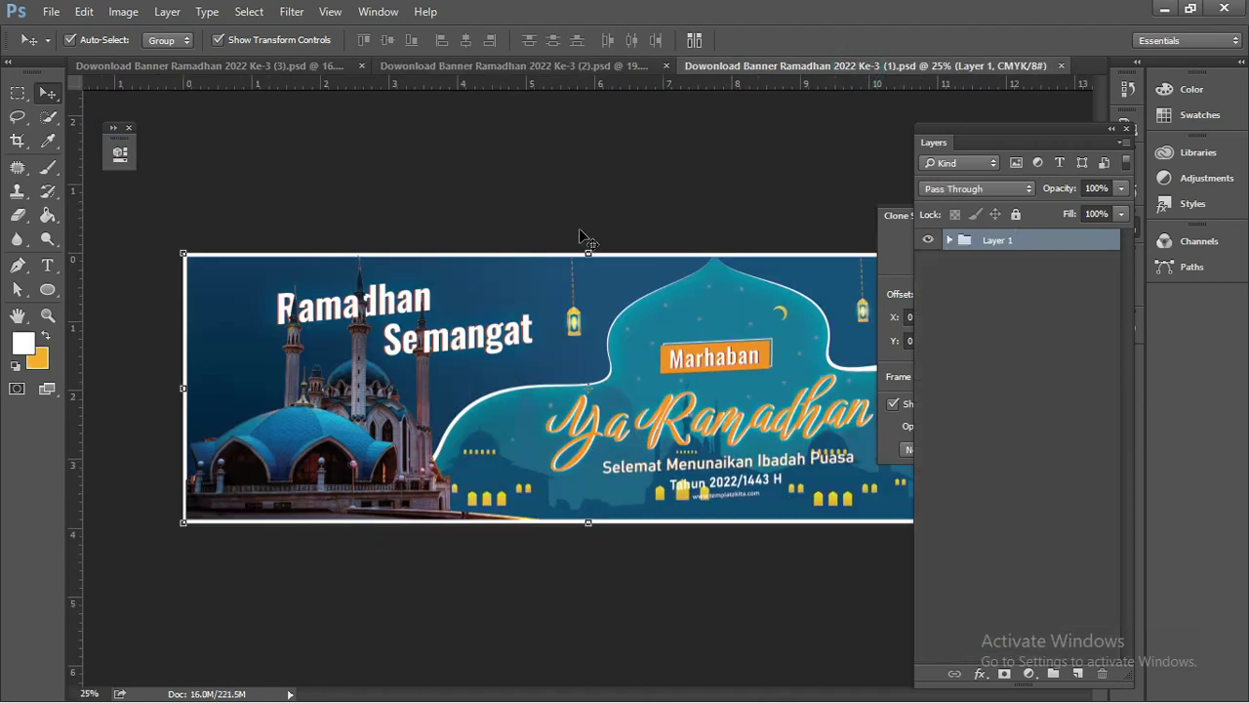
mouse_move(1073, 138)
left_mouse_down()
mouse_move(1066, 151)
mouse_move(1009, 145)
mouse_move(1040, 146)
left_mouse_up()
left_click(765, 164)
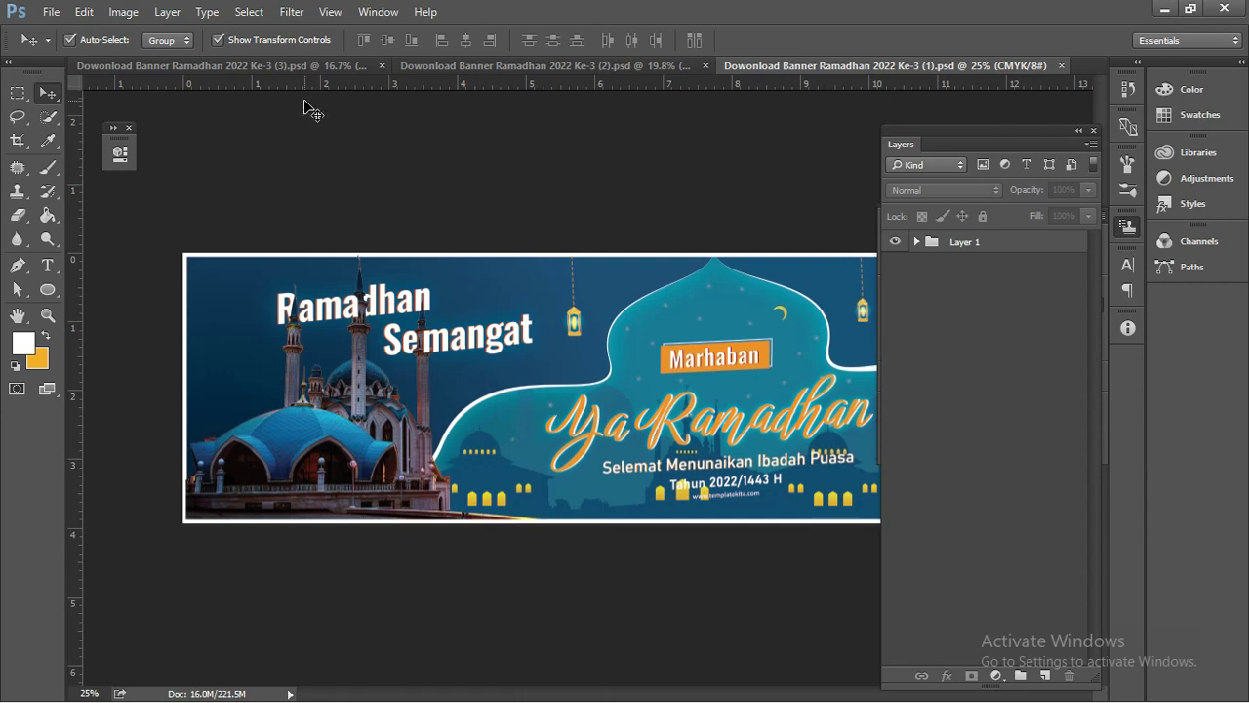
left_click(496, 144)
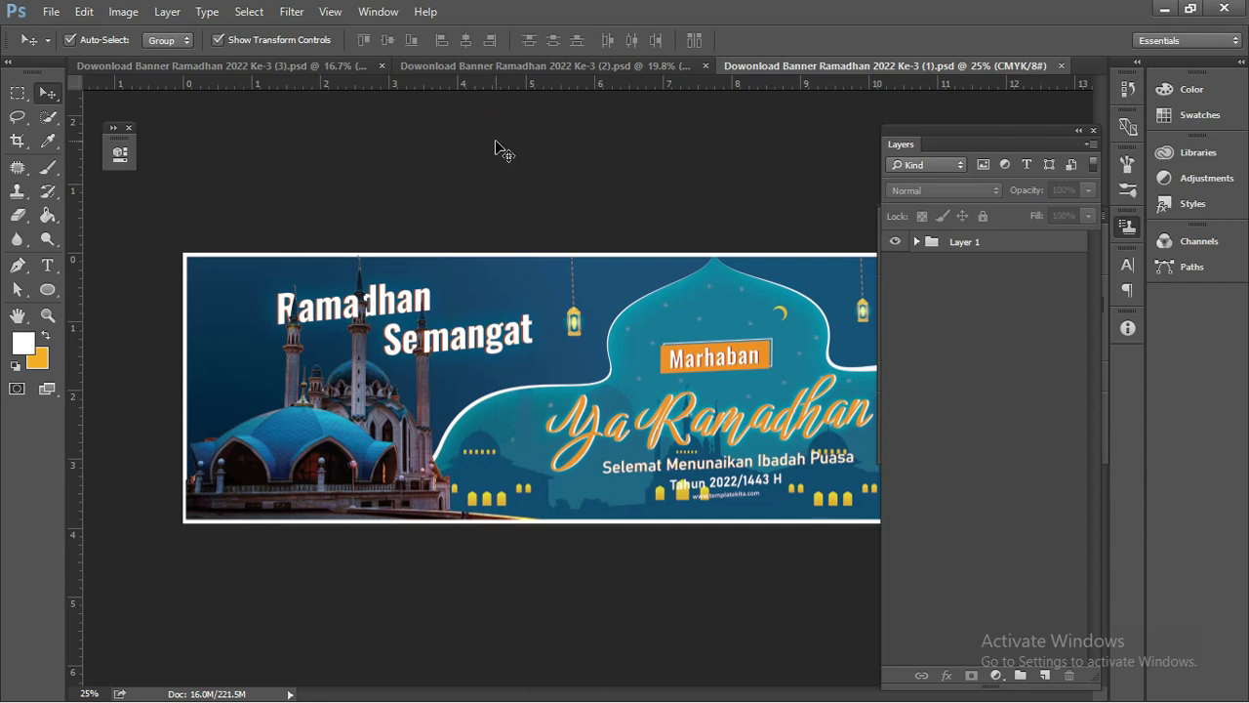